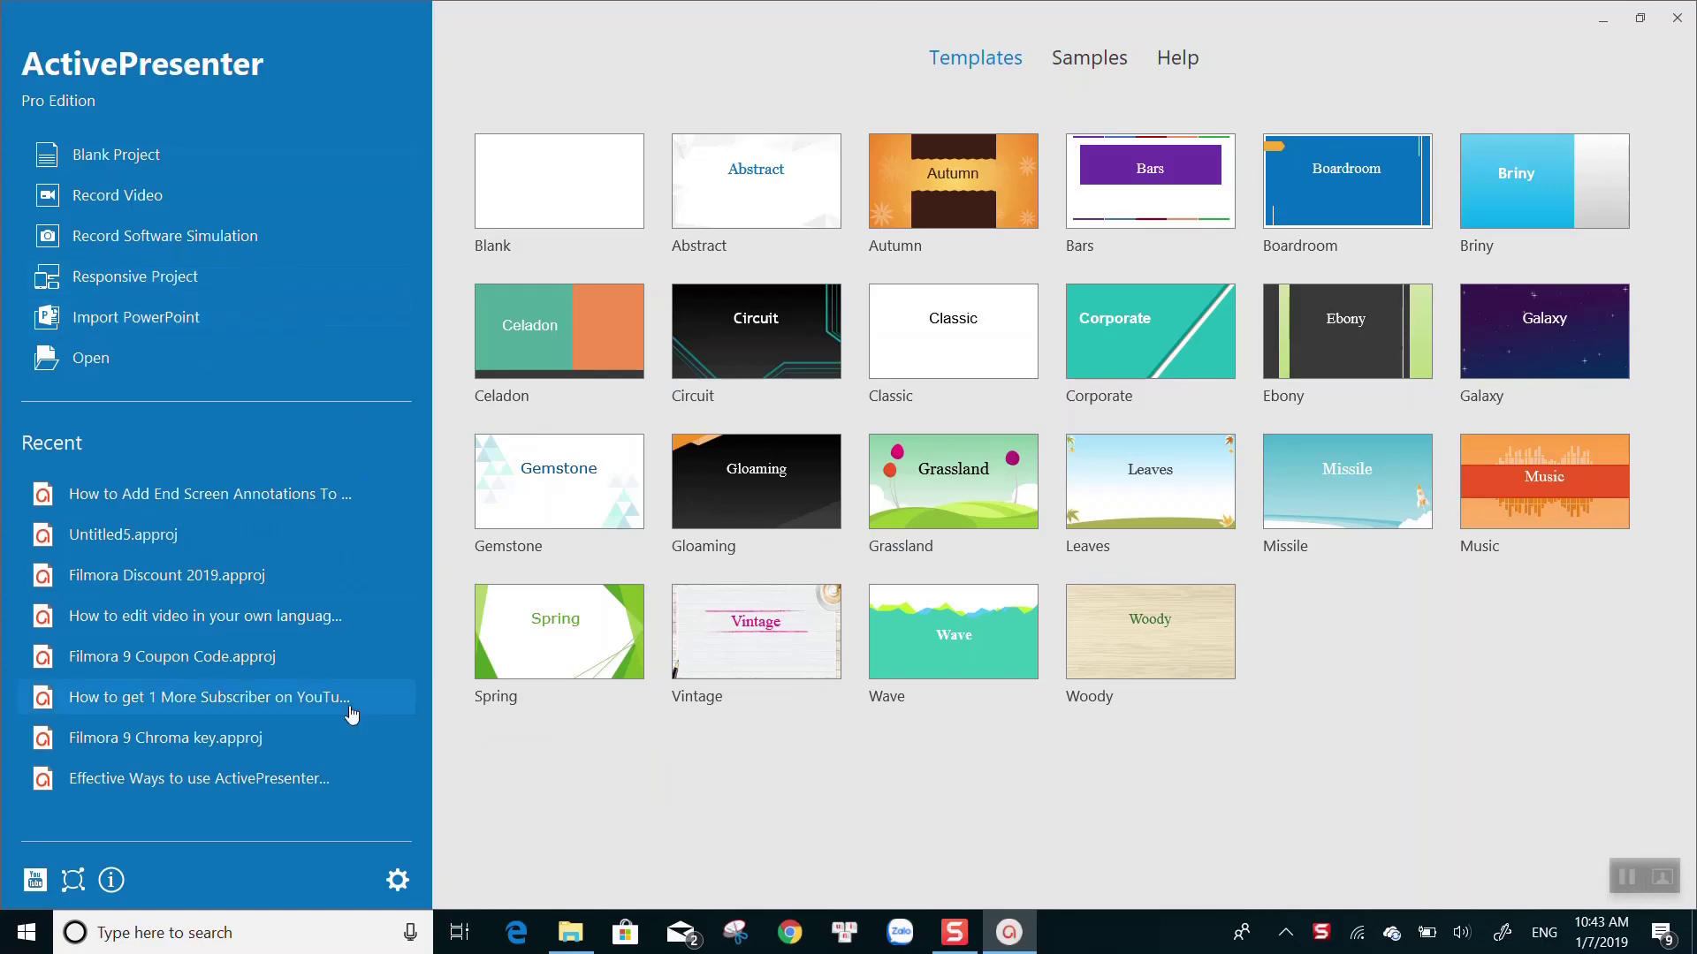
# Step: Open the Preferences and look through all settings pages, ending at the project backup interval in the General settings
pyautogui.click(398, 880)
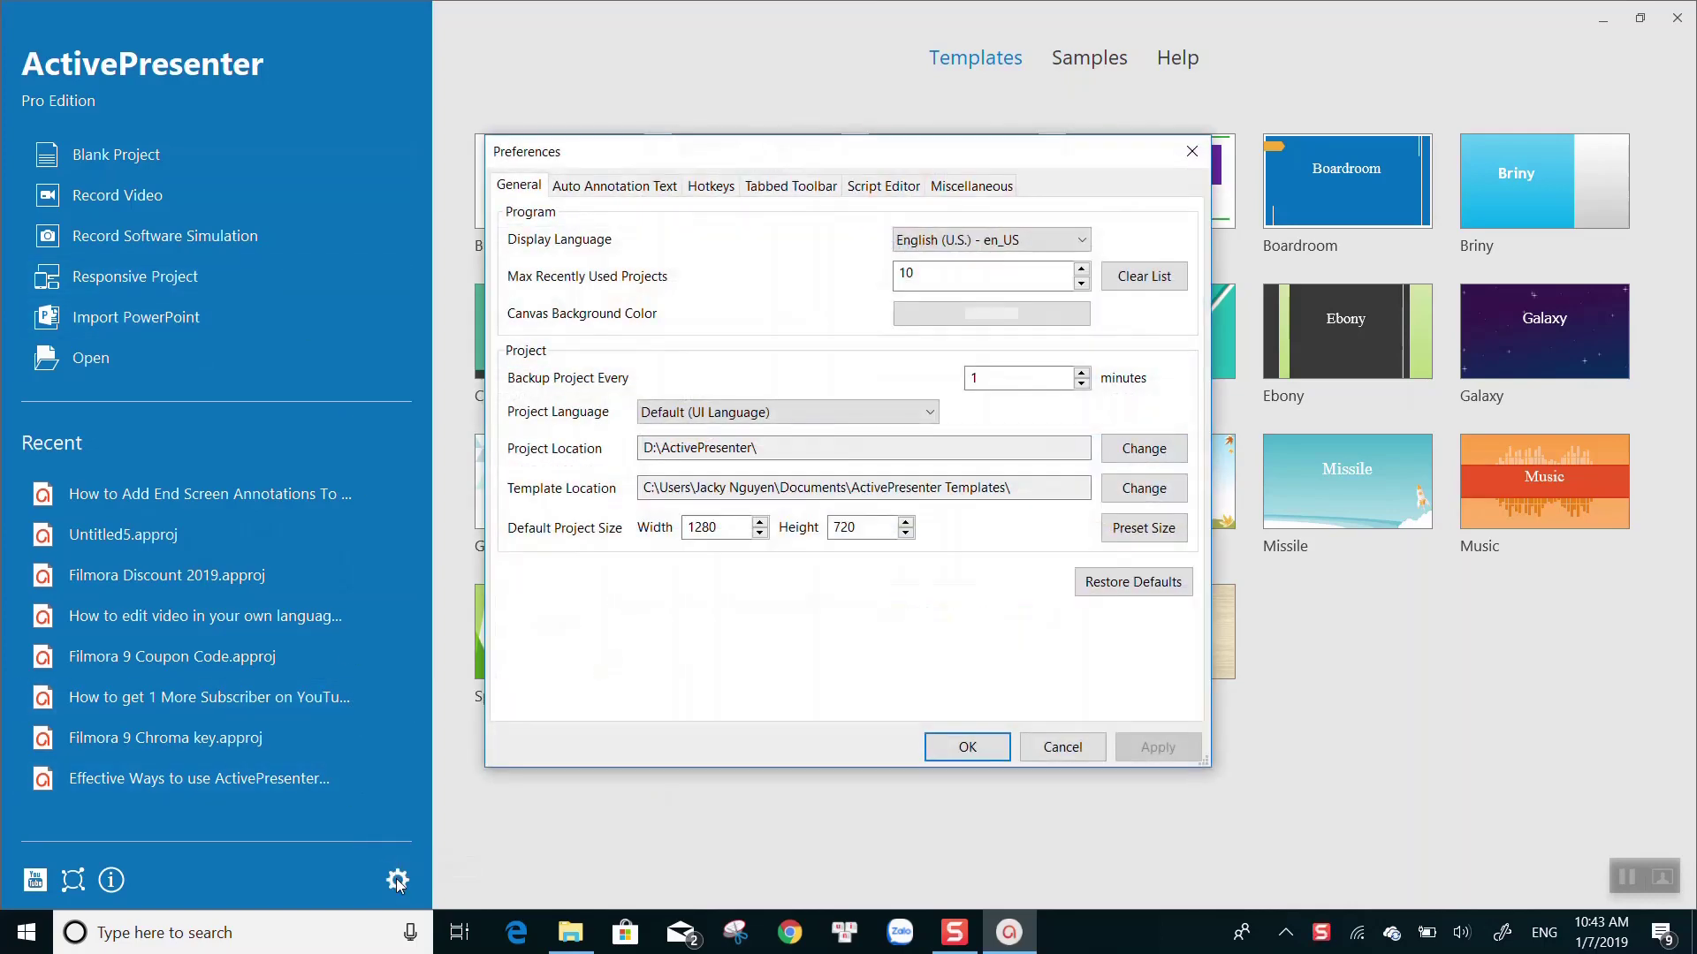
pyautogui.click(619, 186)
pyautogui.click(709, 187)
pyautogui.click(790, 185)
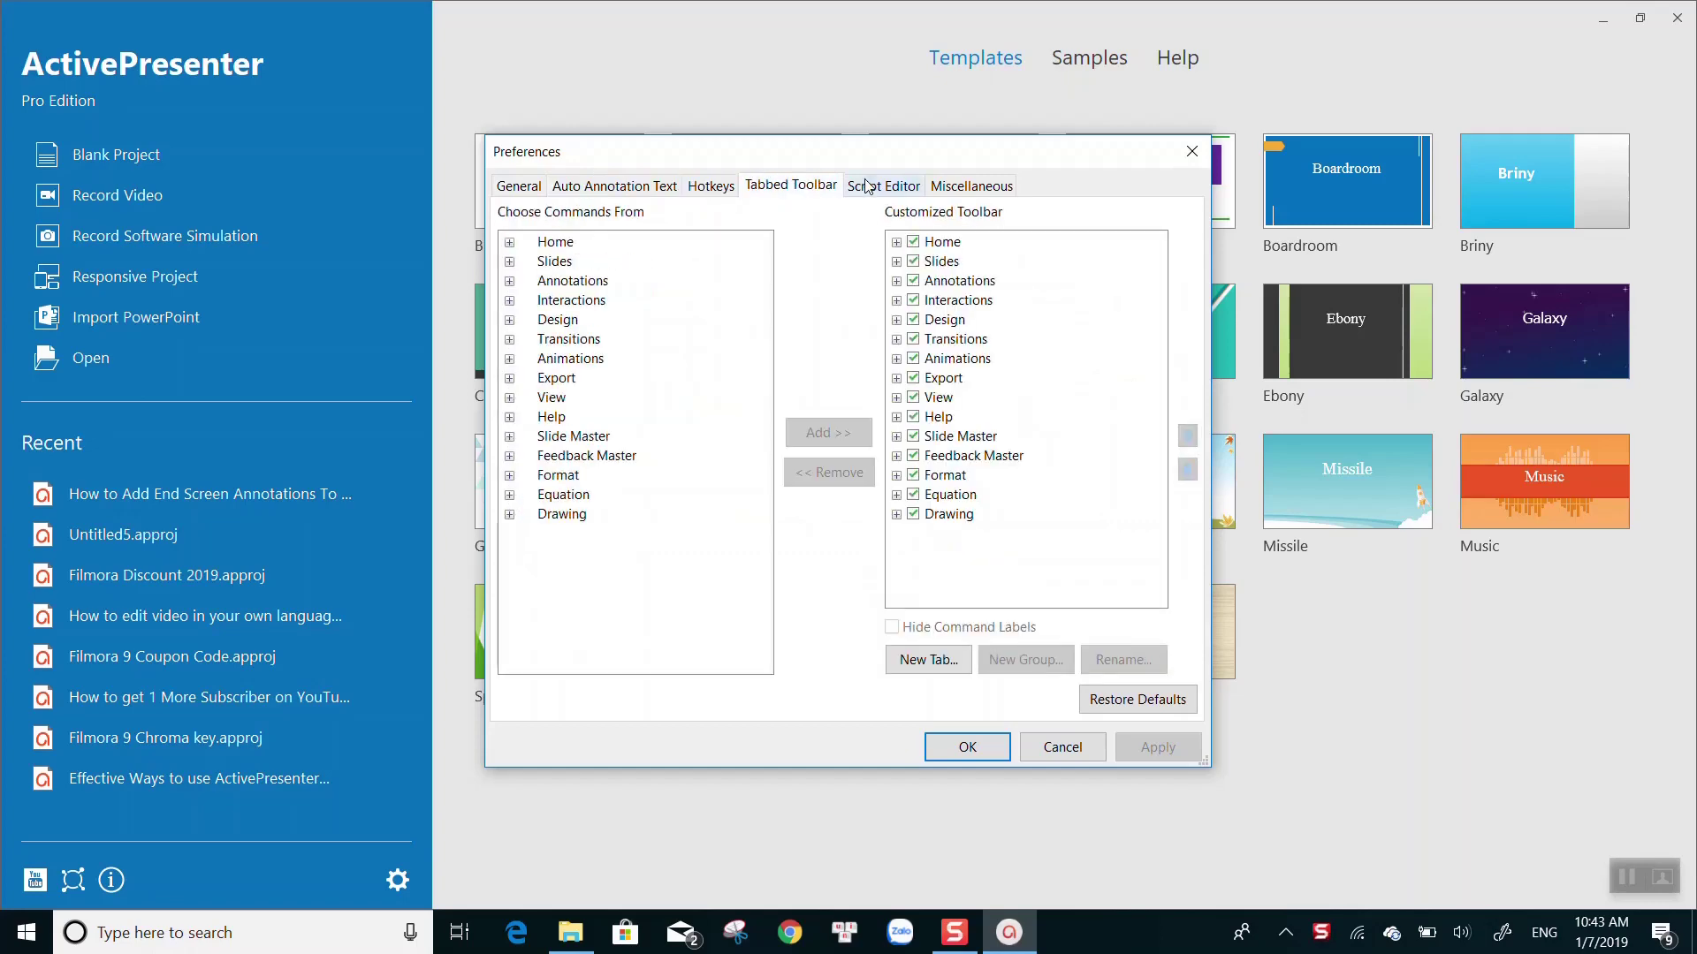
pyautogui.click(866, 186)
pyautogui.click(971, 187)
pyautogui.click(518, 188)
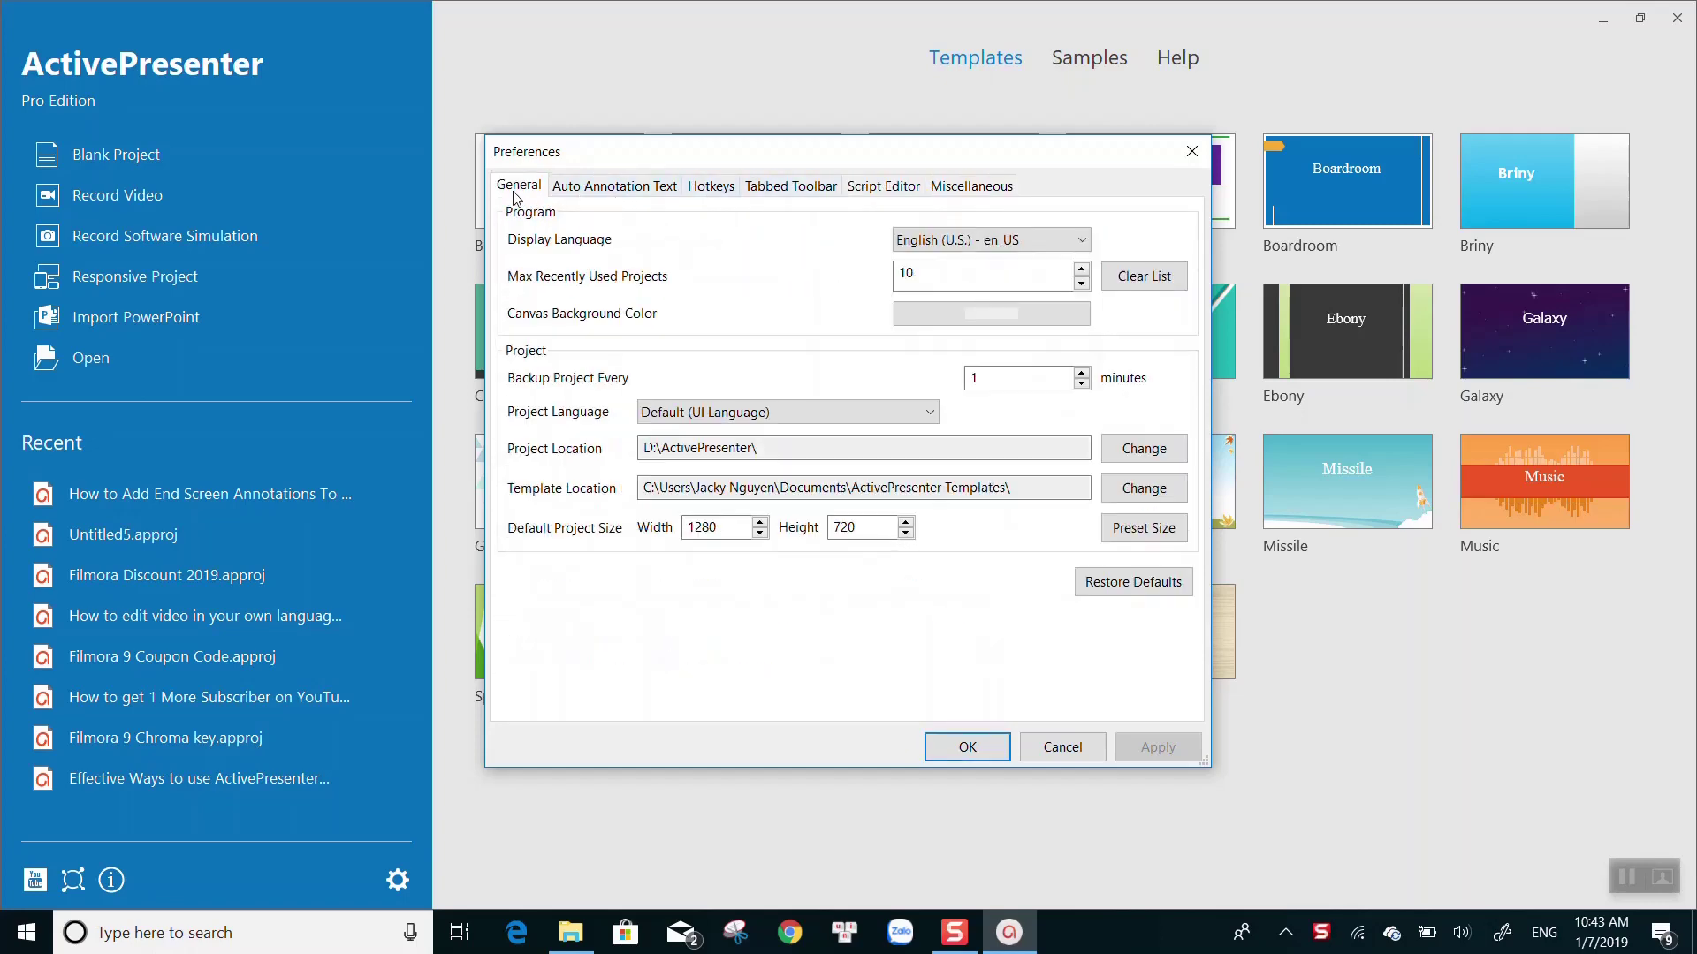
pyautogui.click(1016, 382)
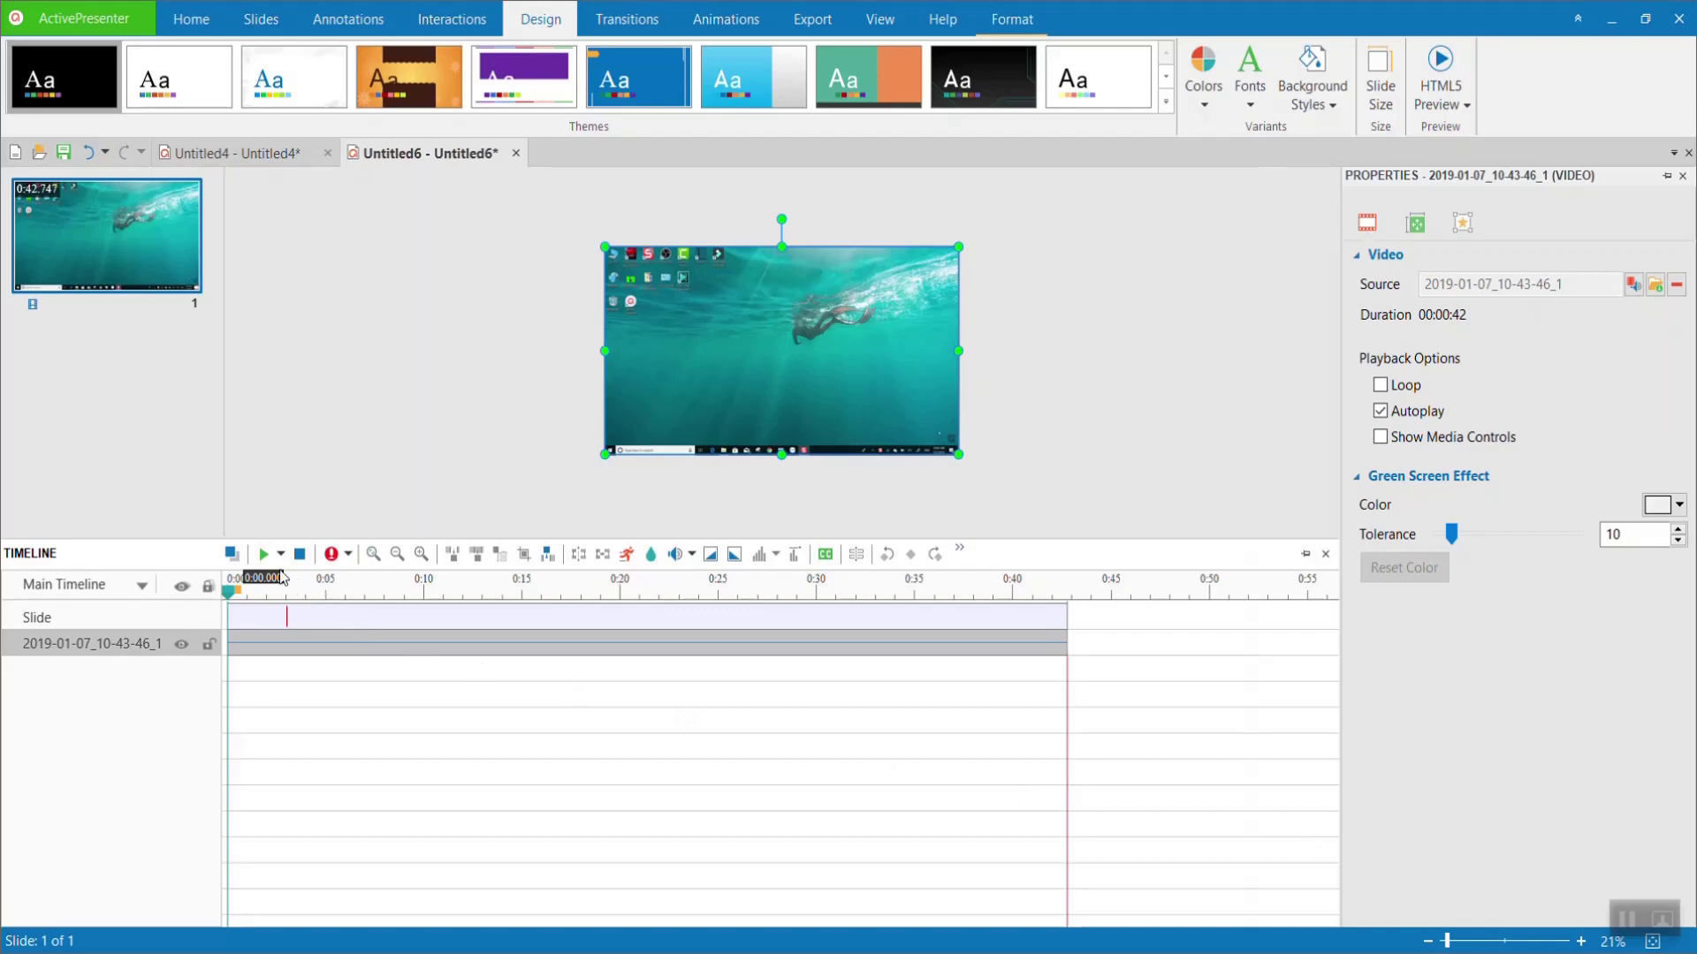
# Step: Play the recorded video to 0:10.474 and insert 2000 ms of time into it there
pyautogui.click(263, 555)
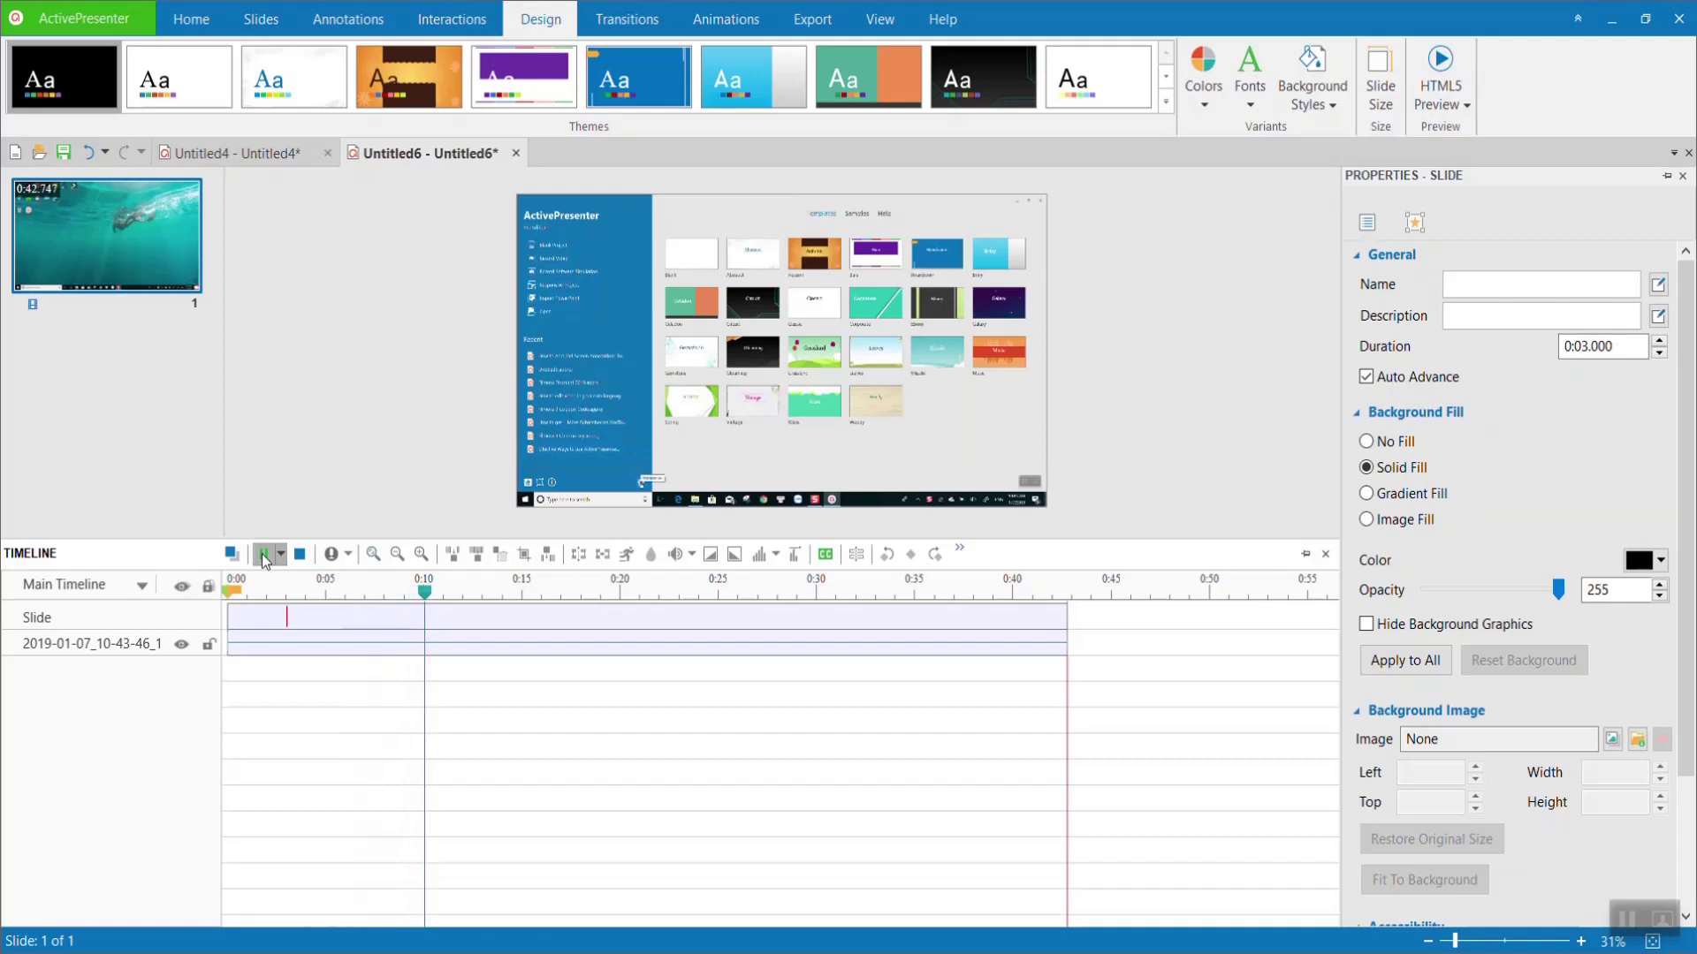
pyautogui.click(264, 555)
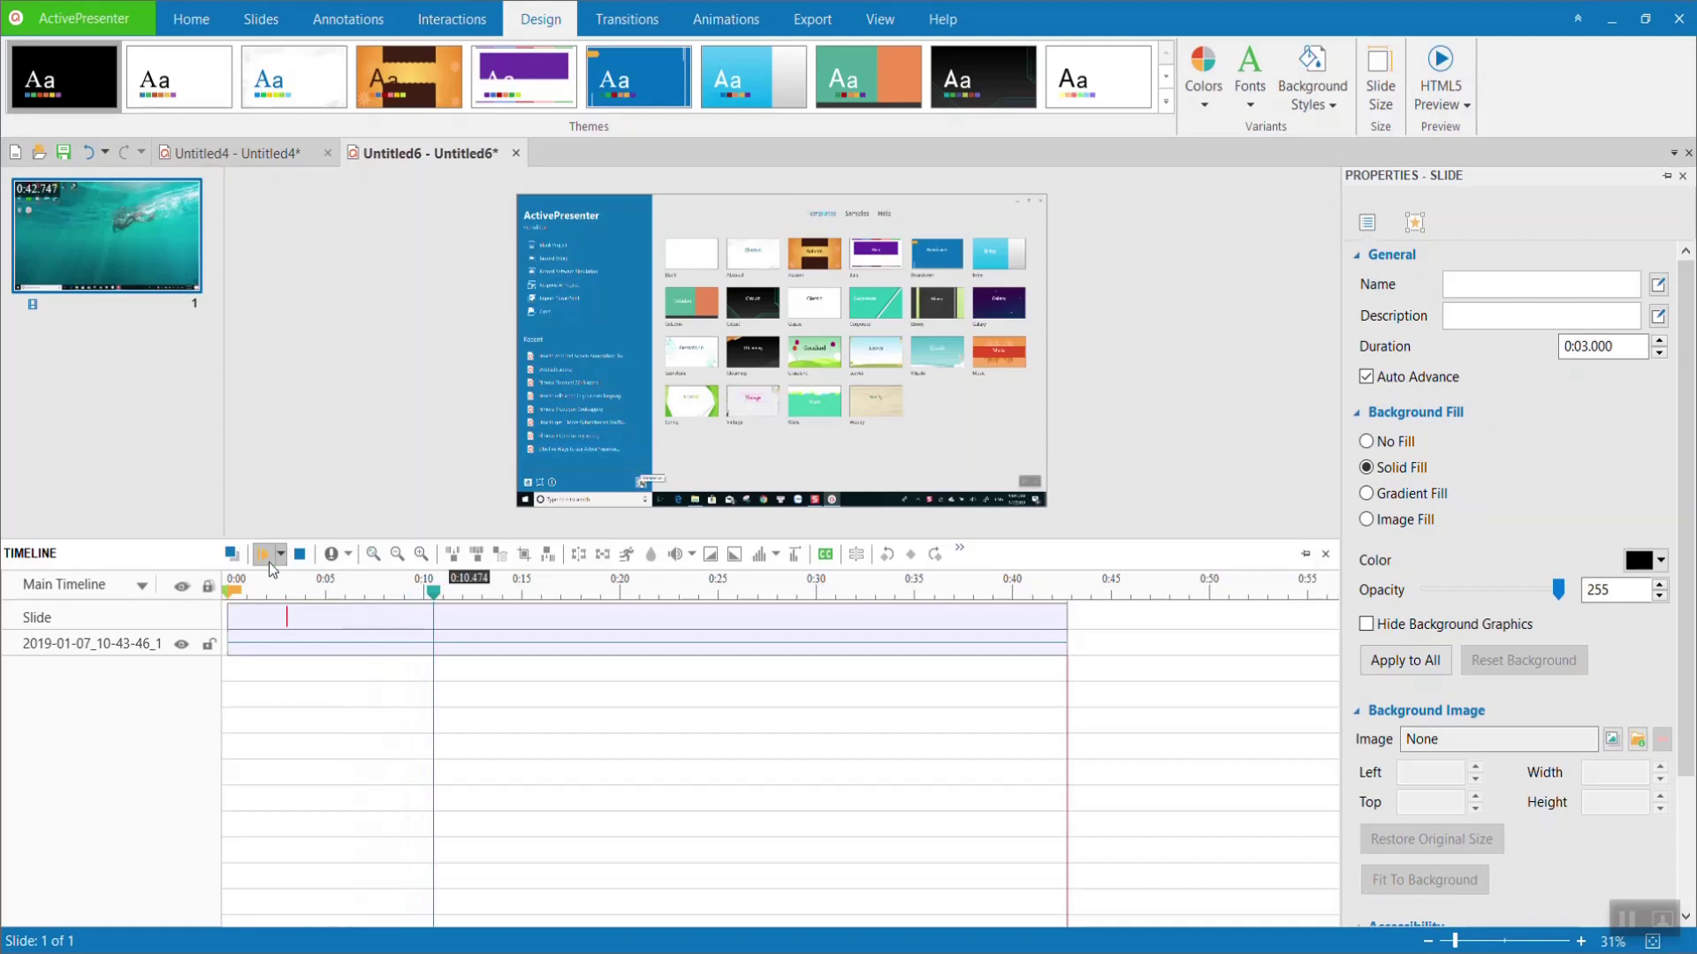
pyautogui.click(419, 649)
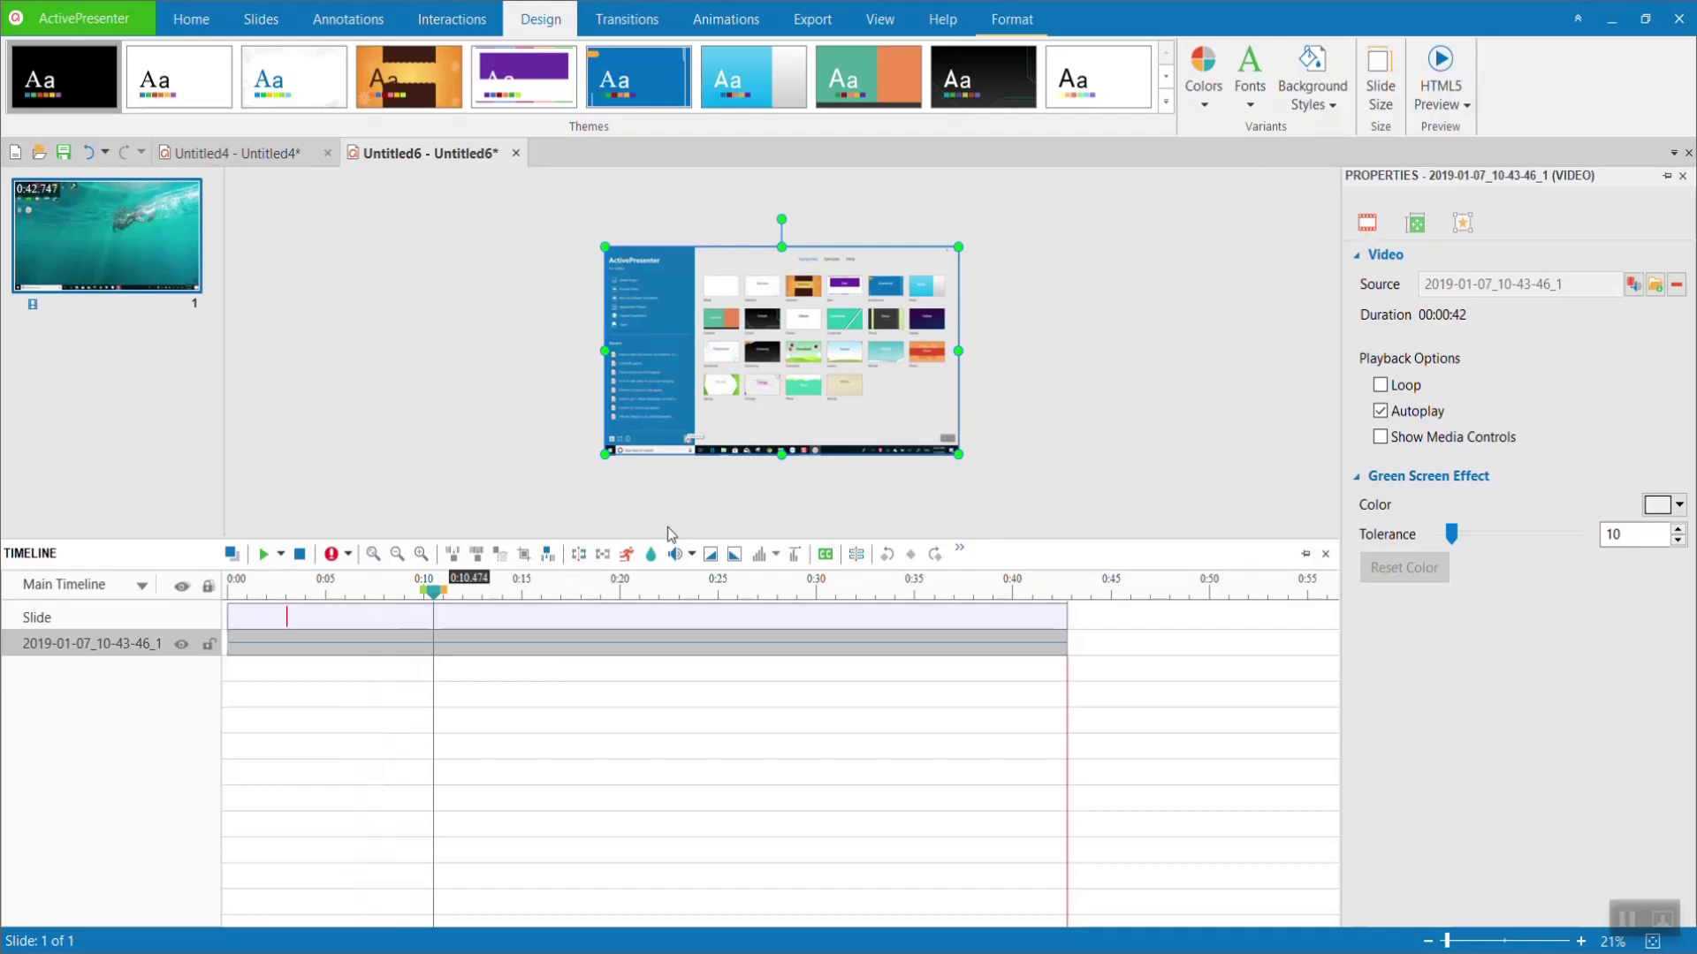
pyautogui.scroll(2, 725, 437)
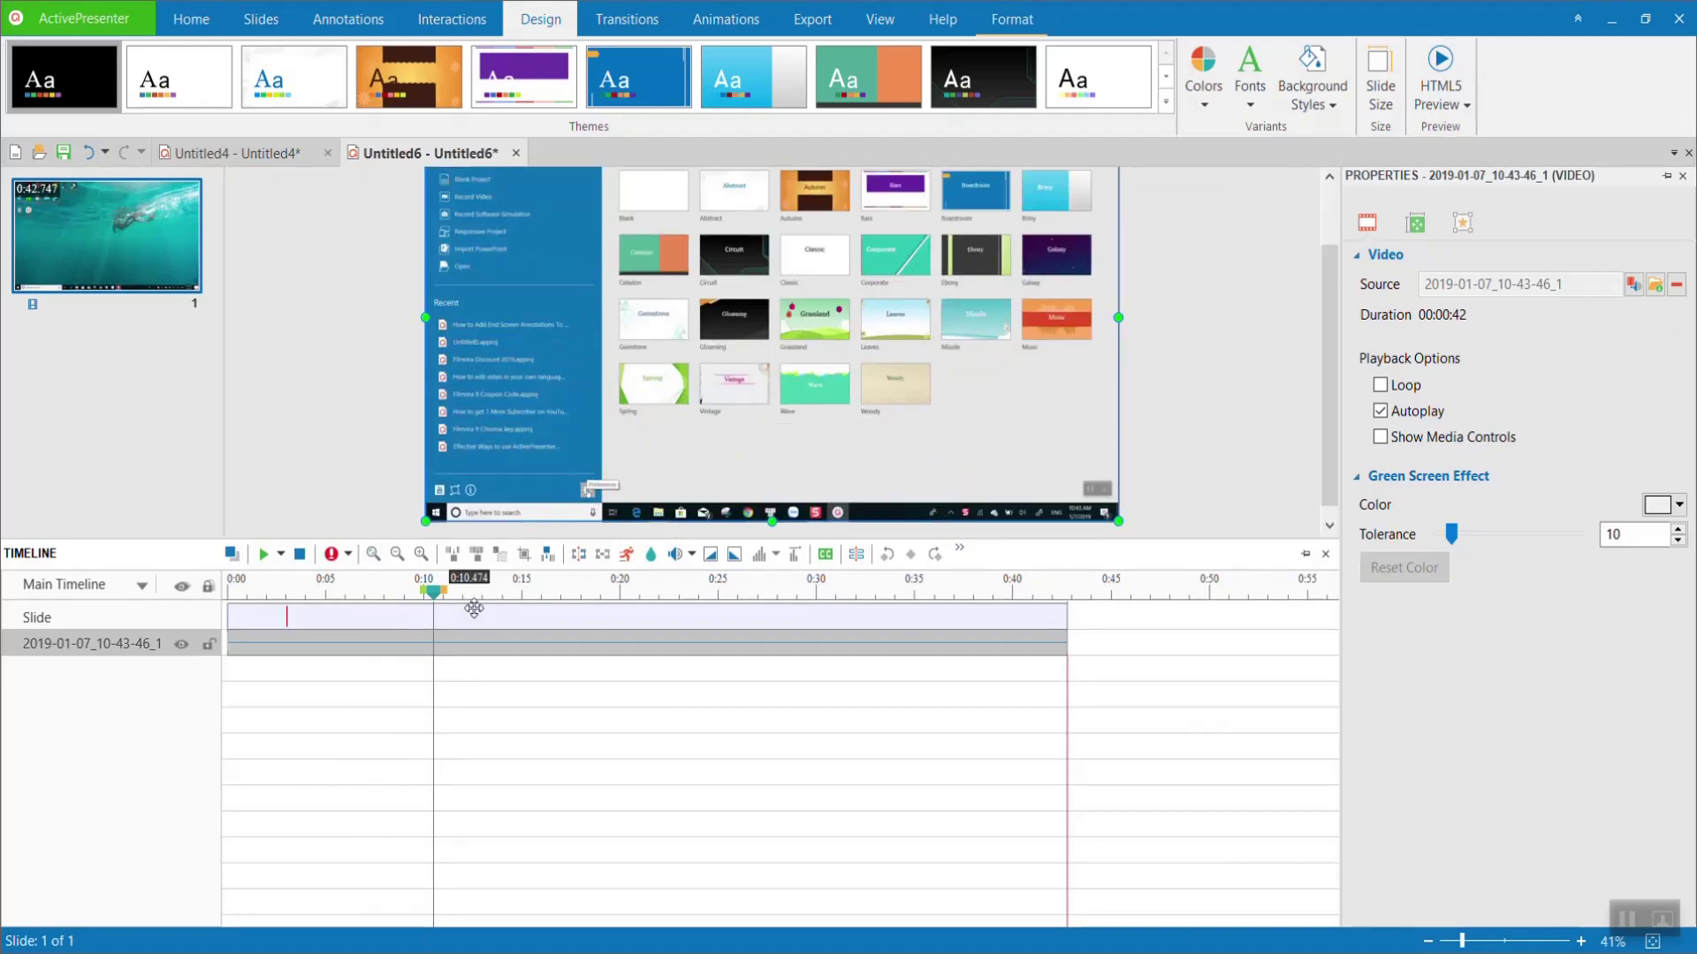
pyautogui.click(548, 555)
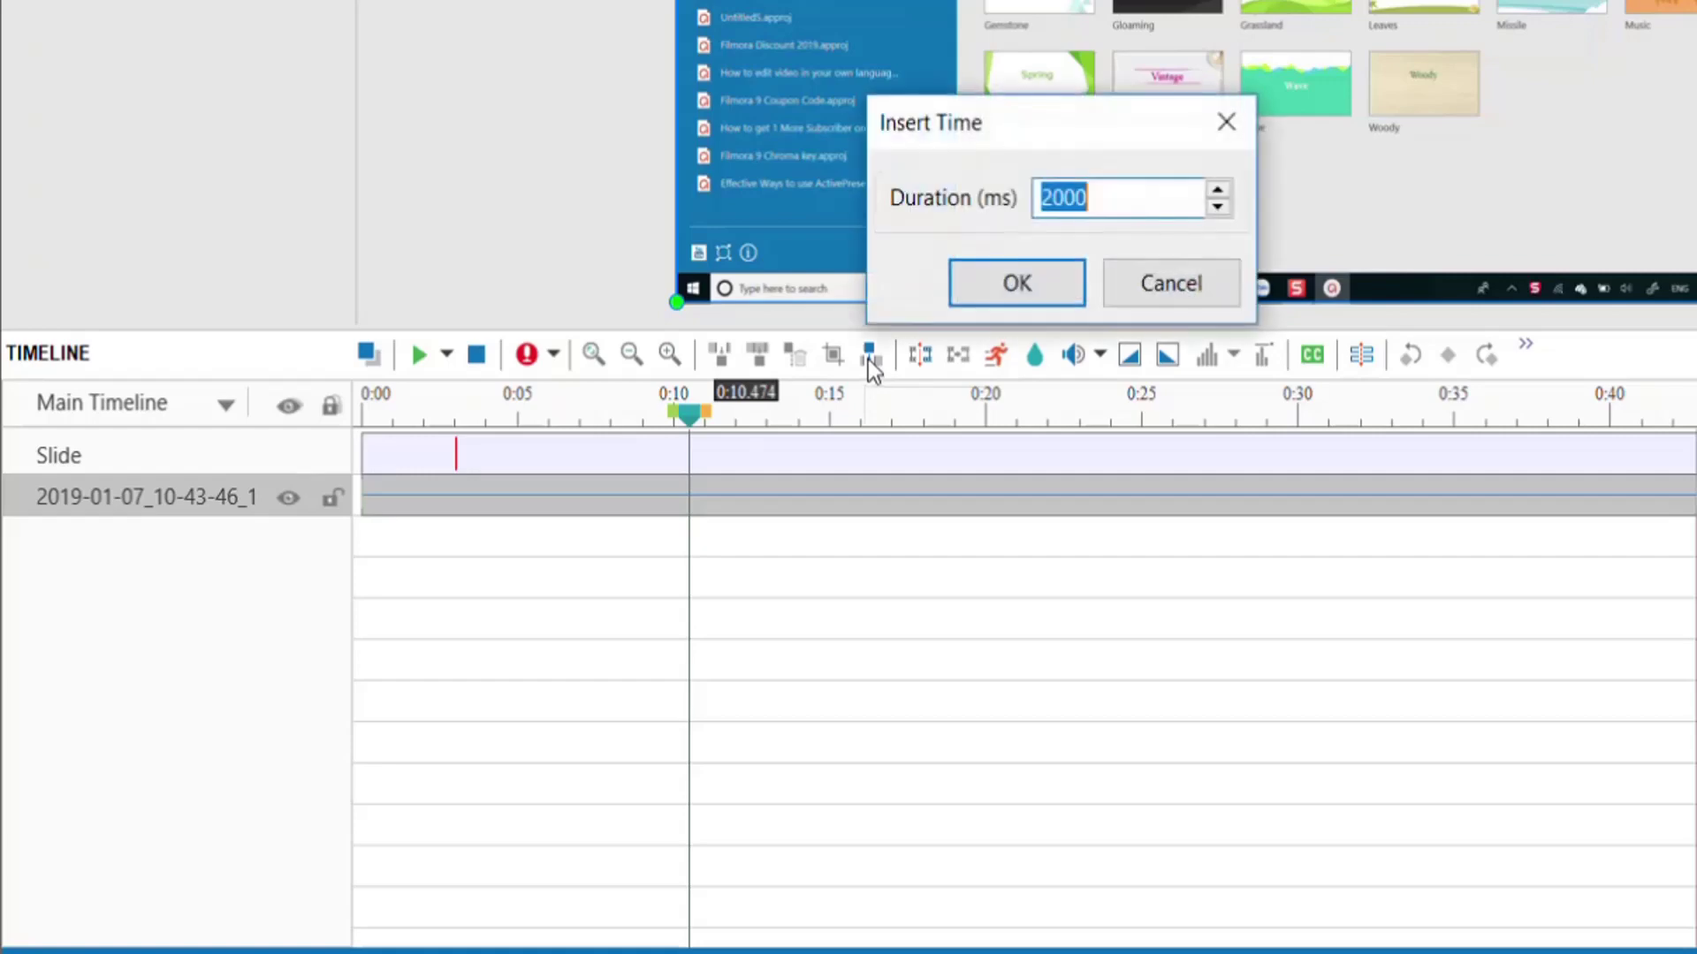
pyautogui.click(1016, 280)
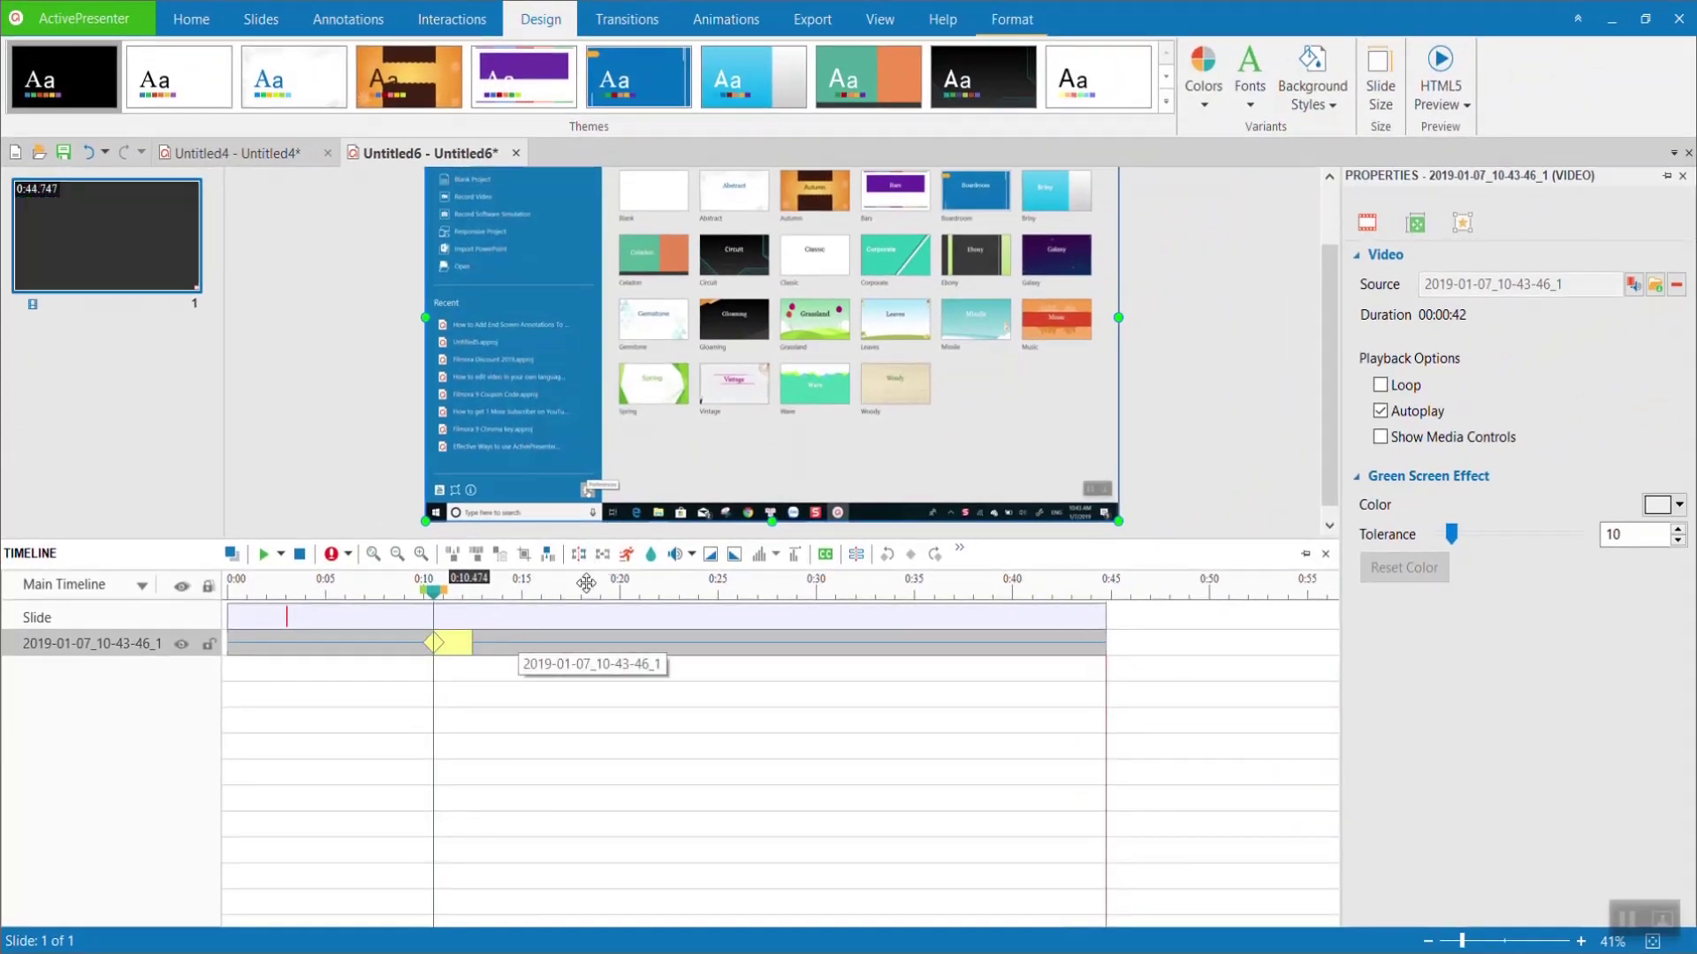
# Step: Add a Zoom-n-Pan at 0:10.474 framing the recording's lower-left area, with left 0, top about 467 and zoom scale about 176
pyautogui.click(726, 19)
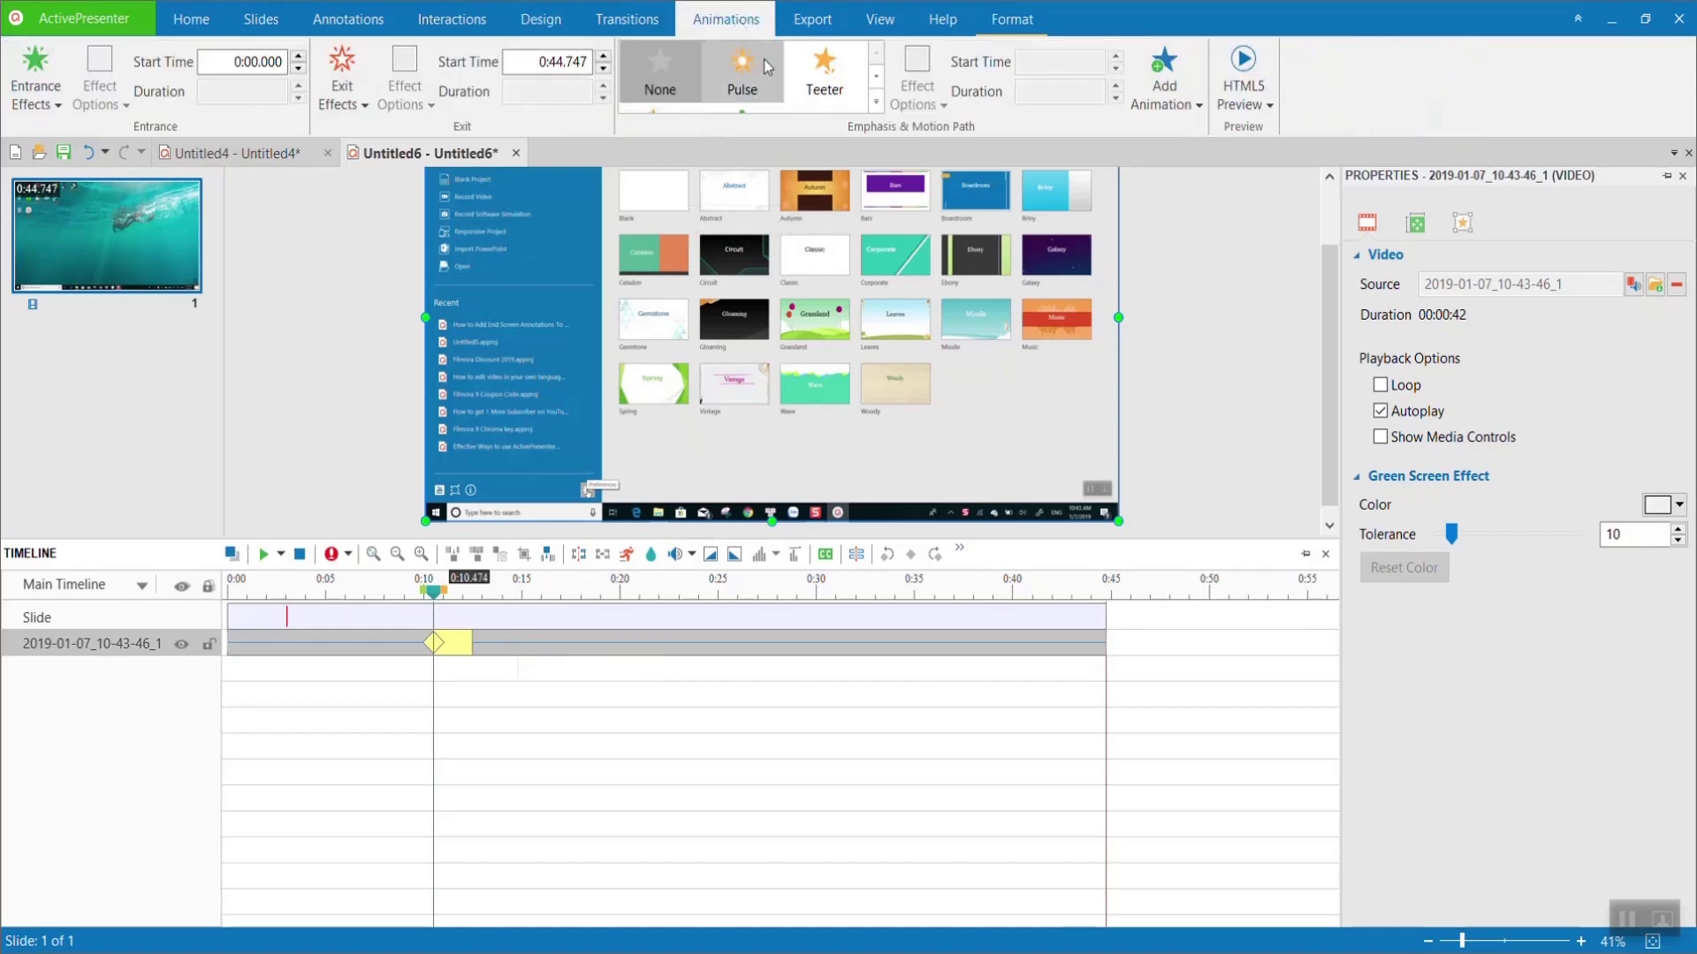
pyautogui.click(349, 20)
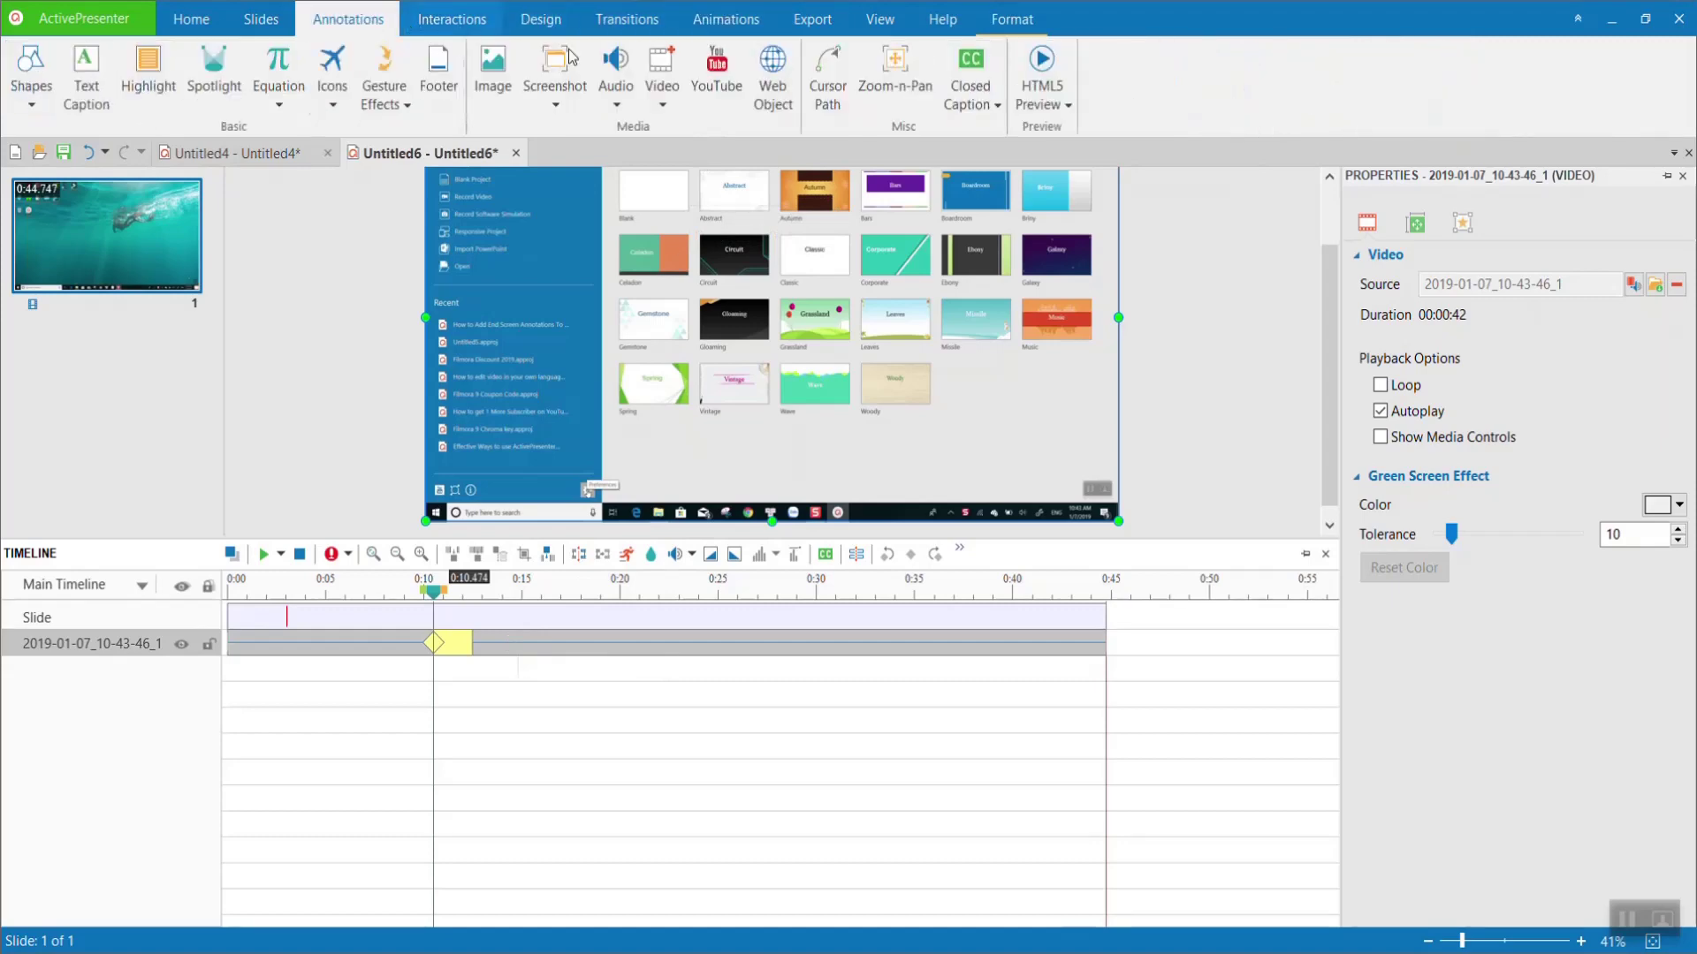
pyautogui.click(903, 85)
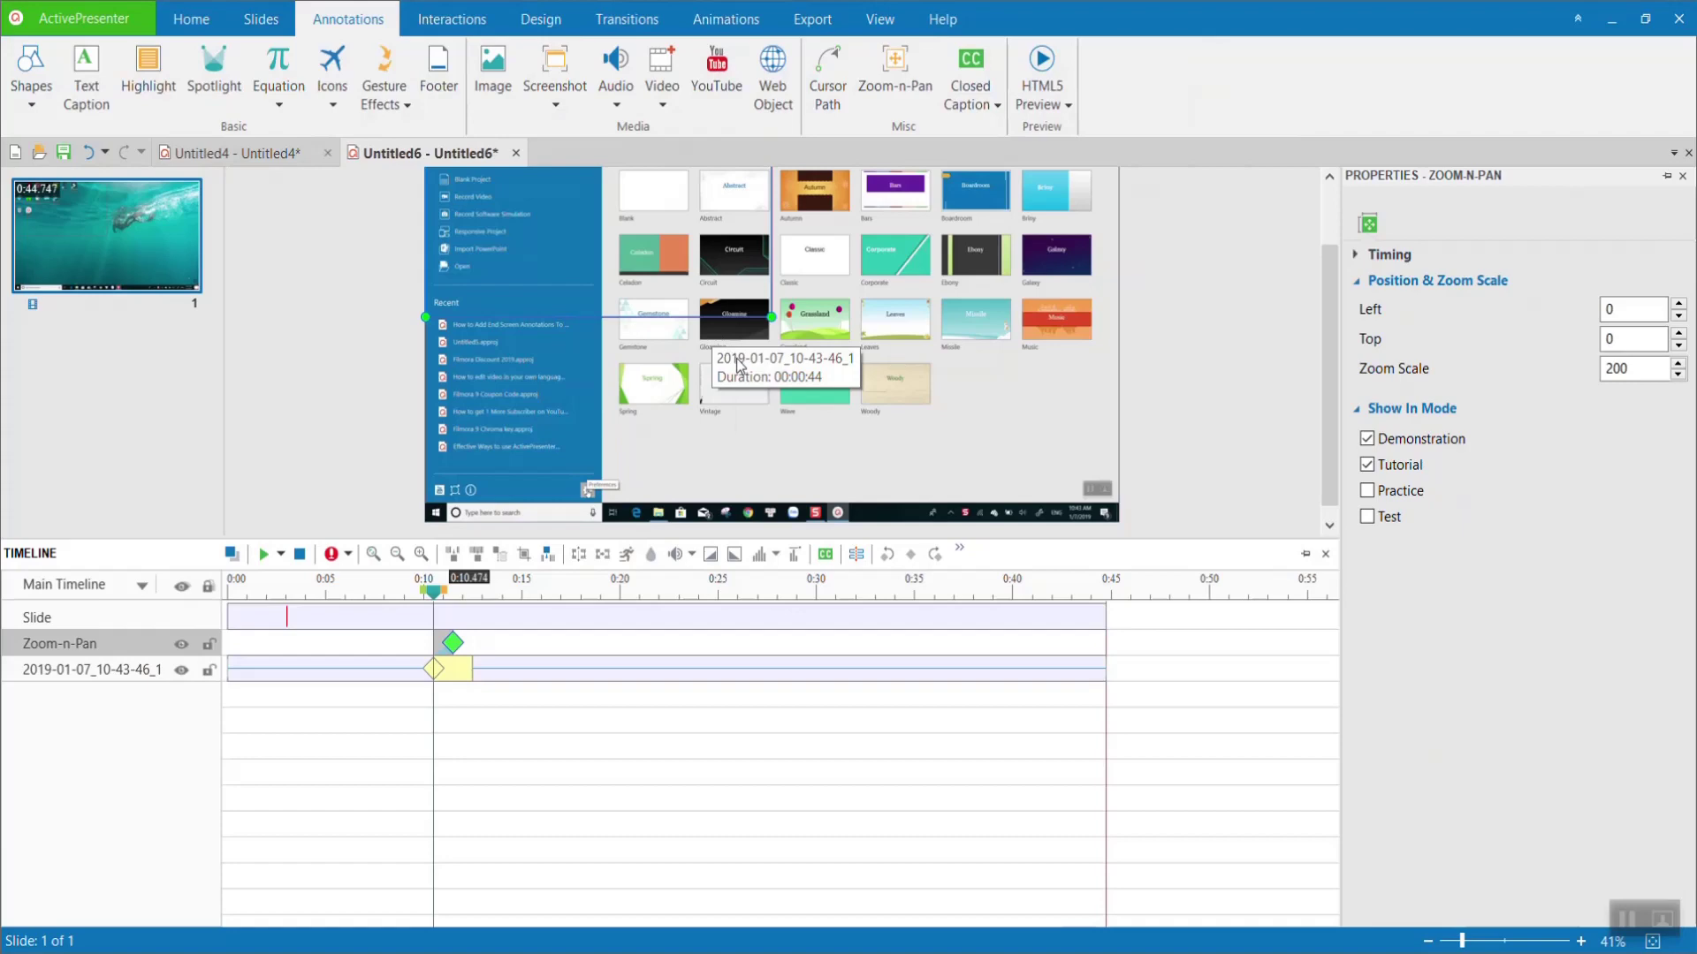
pyautogui.click(1203, 316)
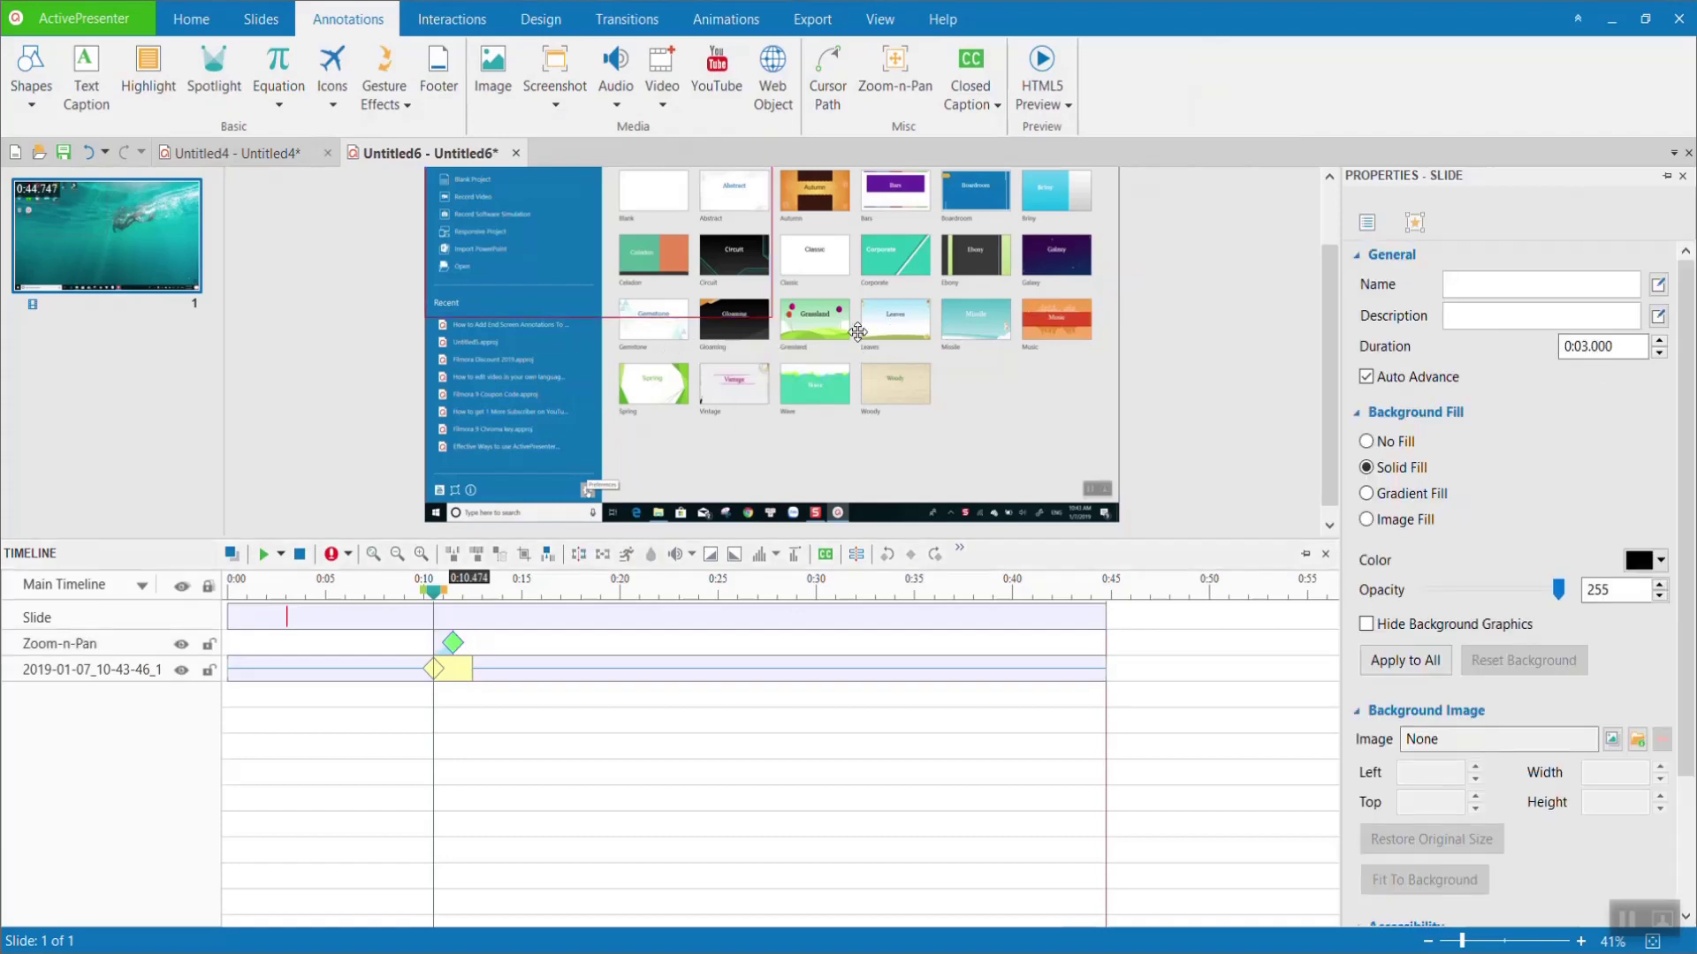
pyautogui.scroll(-1, 822, 332)
pyautogui.click(777, 333)
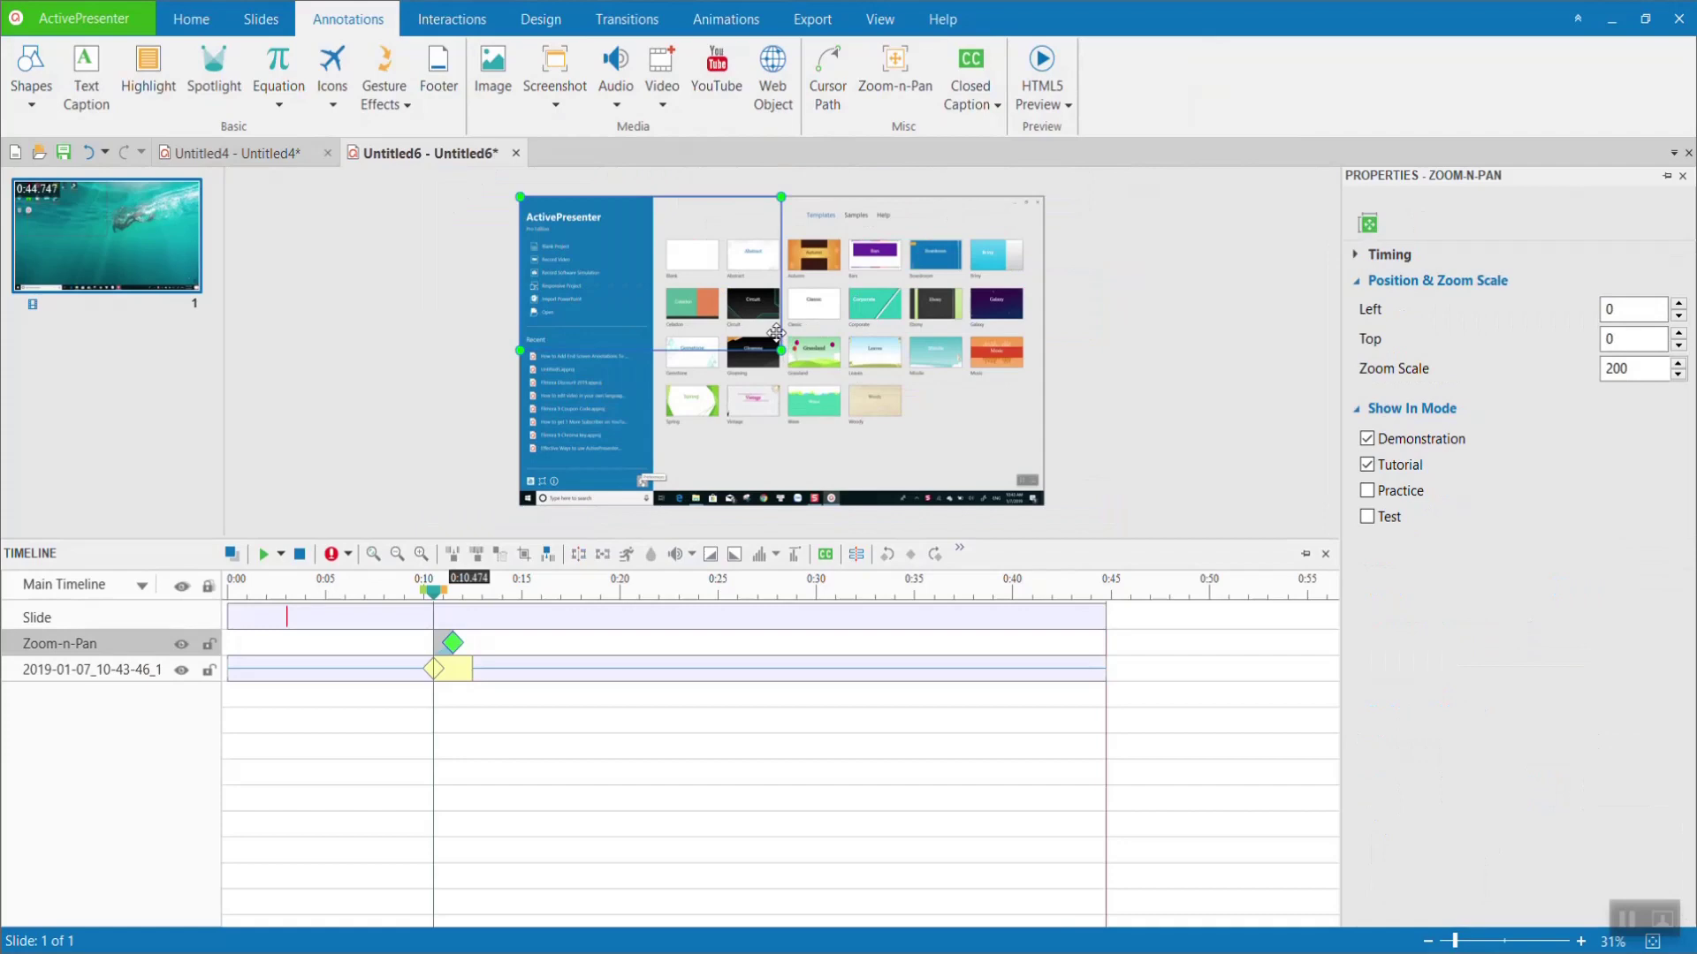
pyautogui.moveTo(780, 330); pyautogui.dragTo(780, 486)
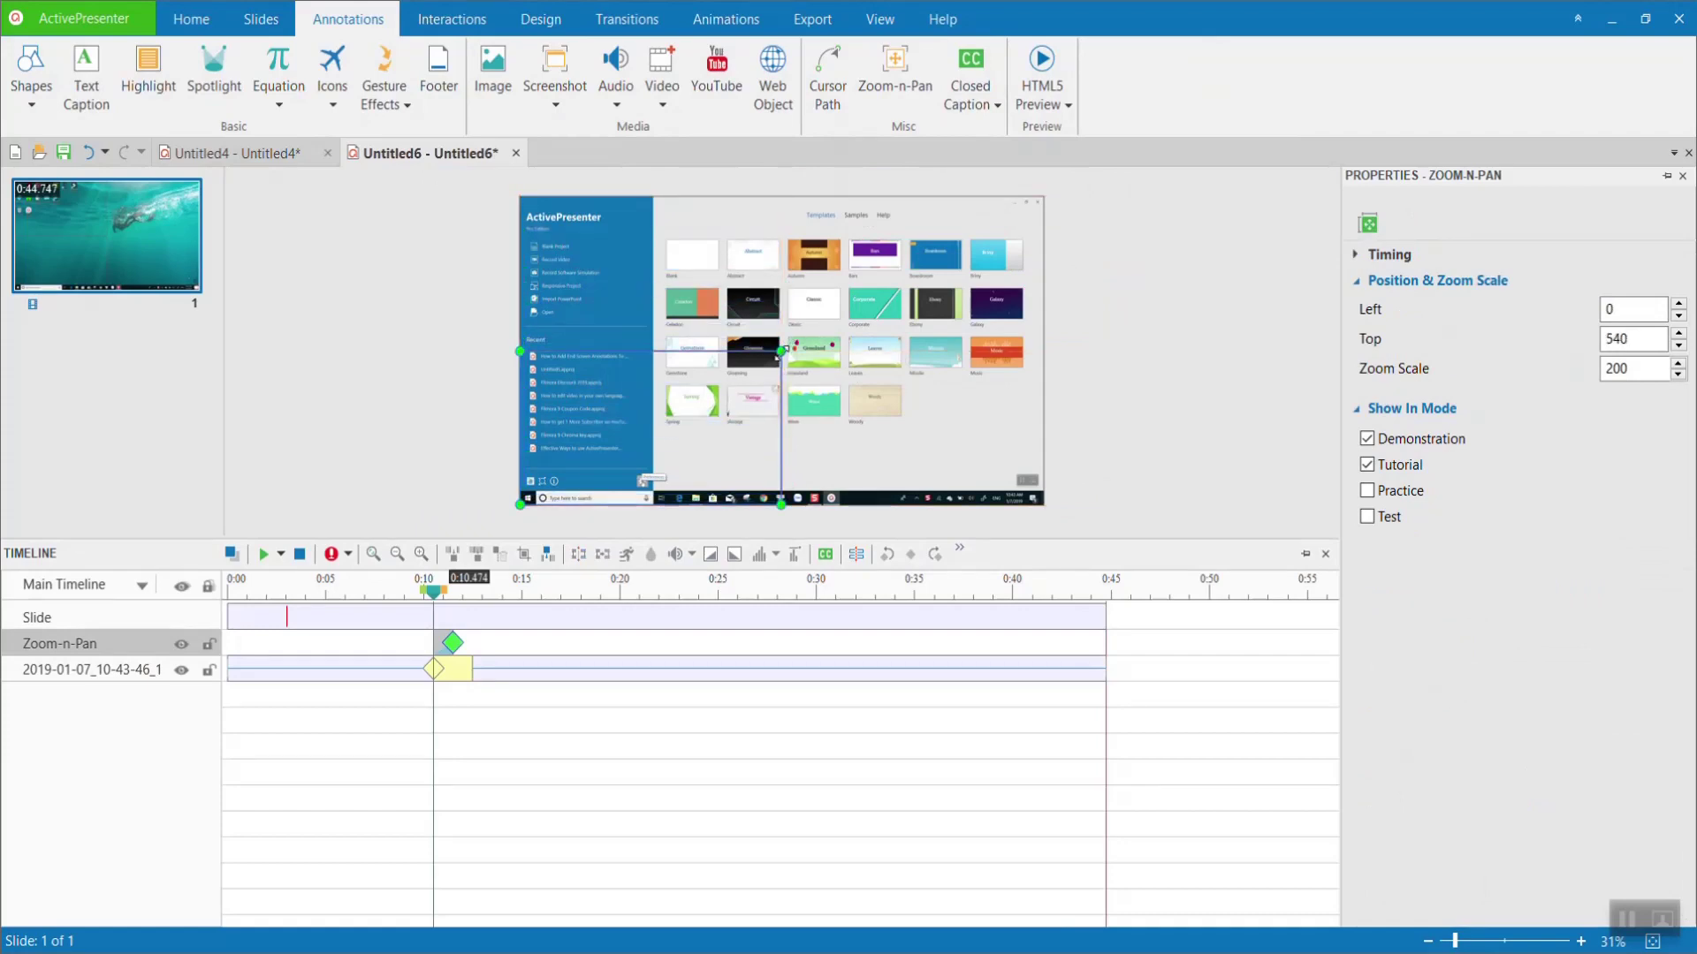
pyautogui.moveTo(781, 352); pyautogui.dragTo(822, 332)
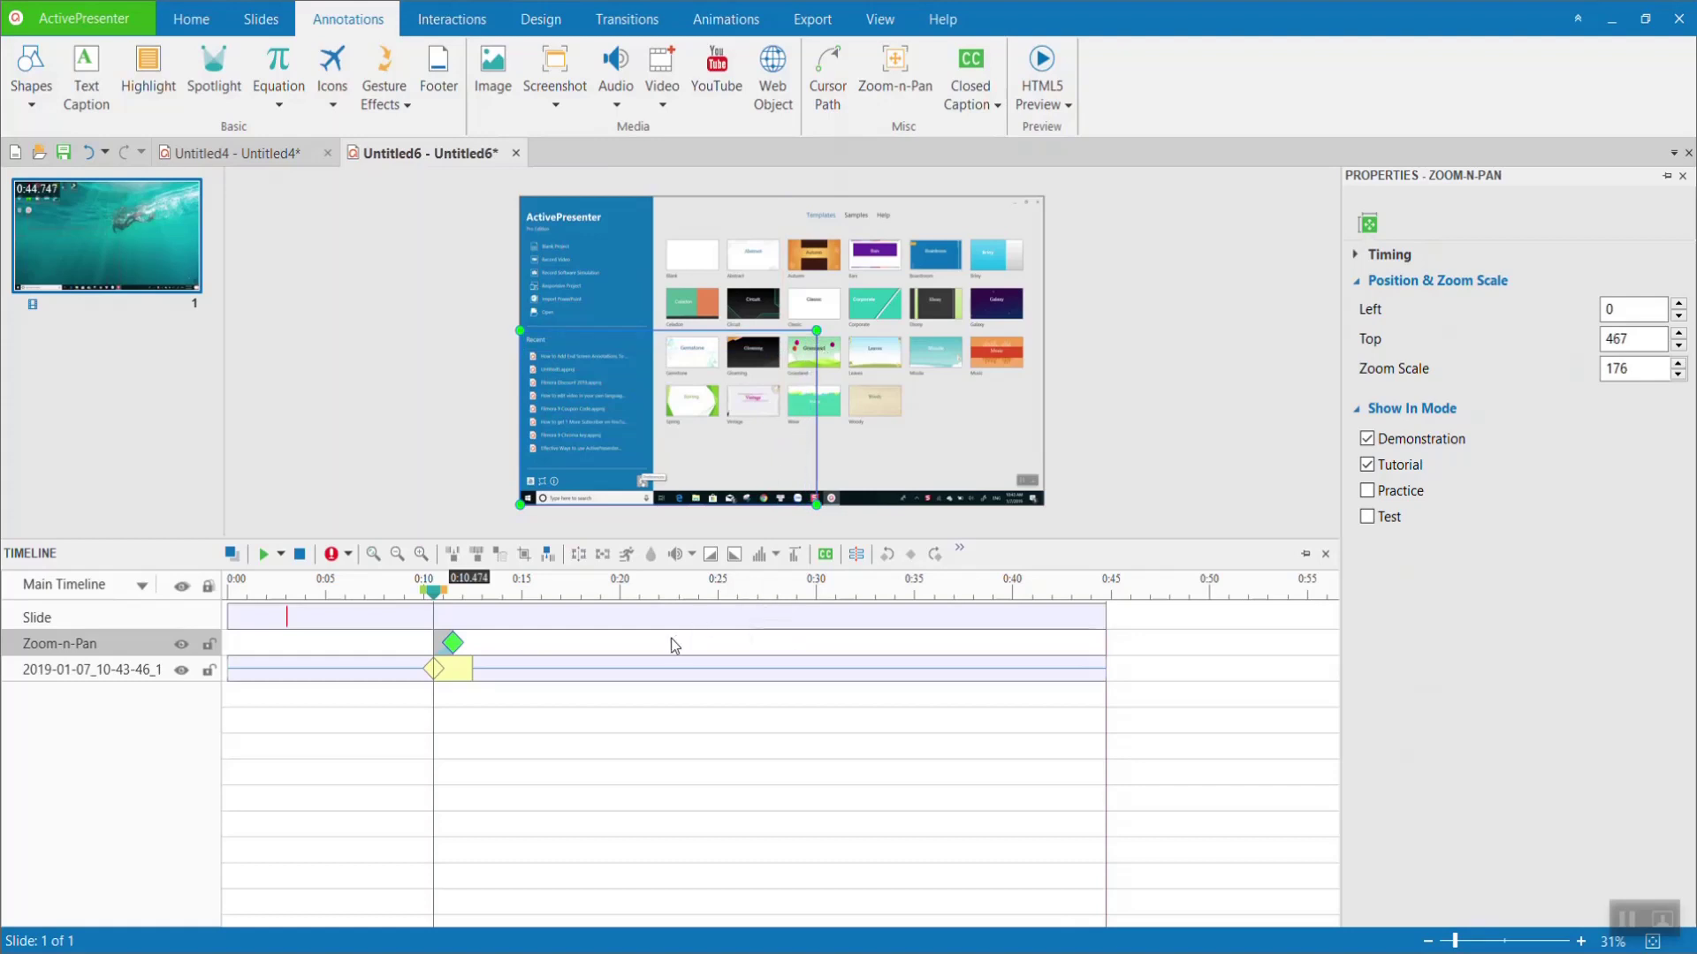
# Step: Insert a rectangle shape at 0:10.474 and move it down over the recent projects list in the recorded video
pyautogui.keyDown('ctrl'); pyautogui.scroll(2, 642, 484); pyautogui.keyUp('ctrl')
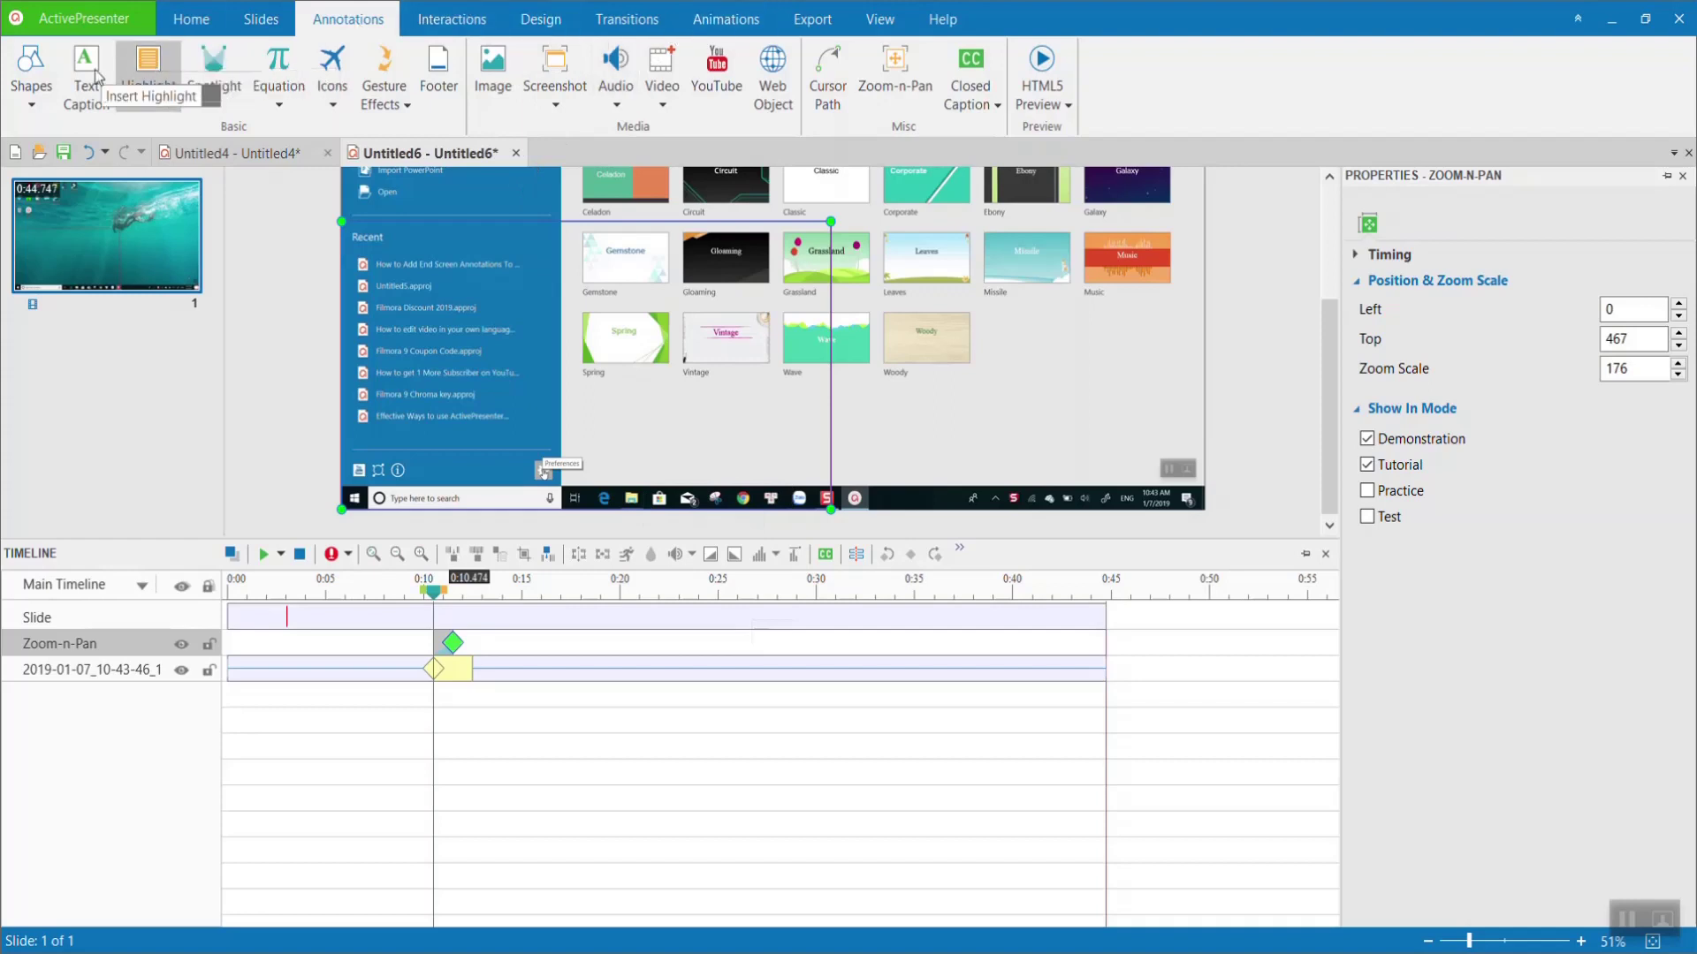
pyautogui.click(35, 104)
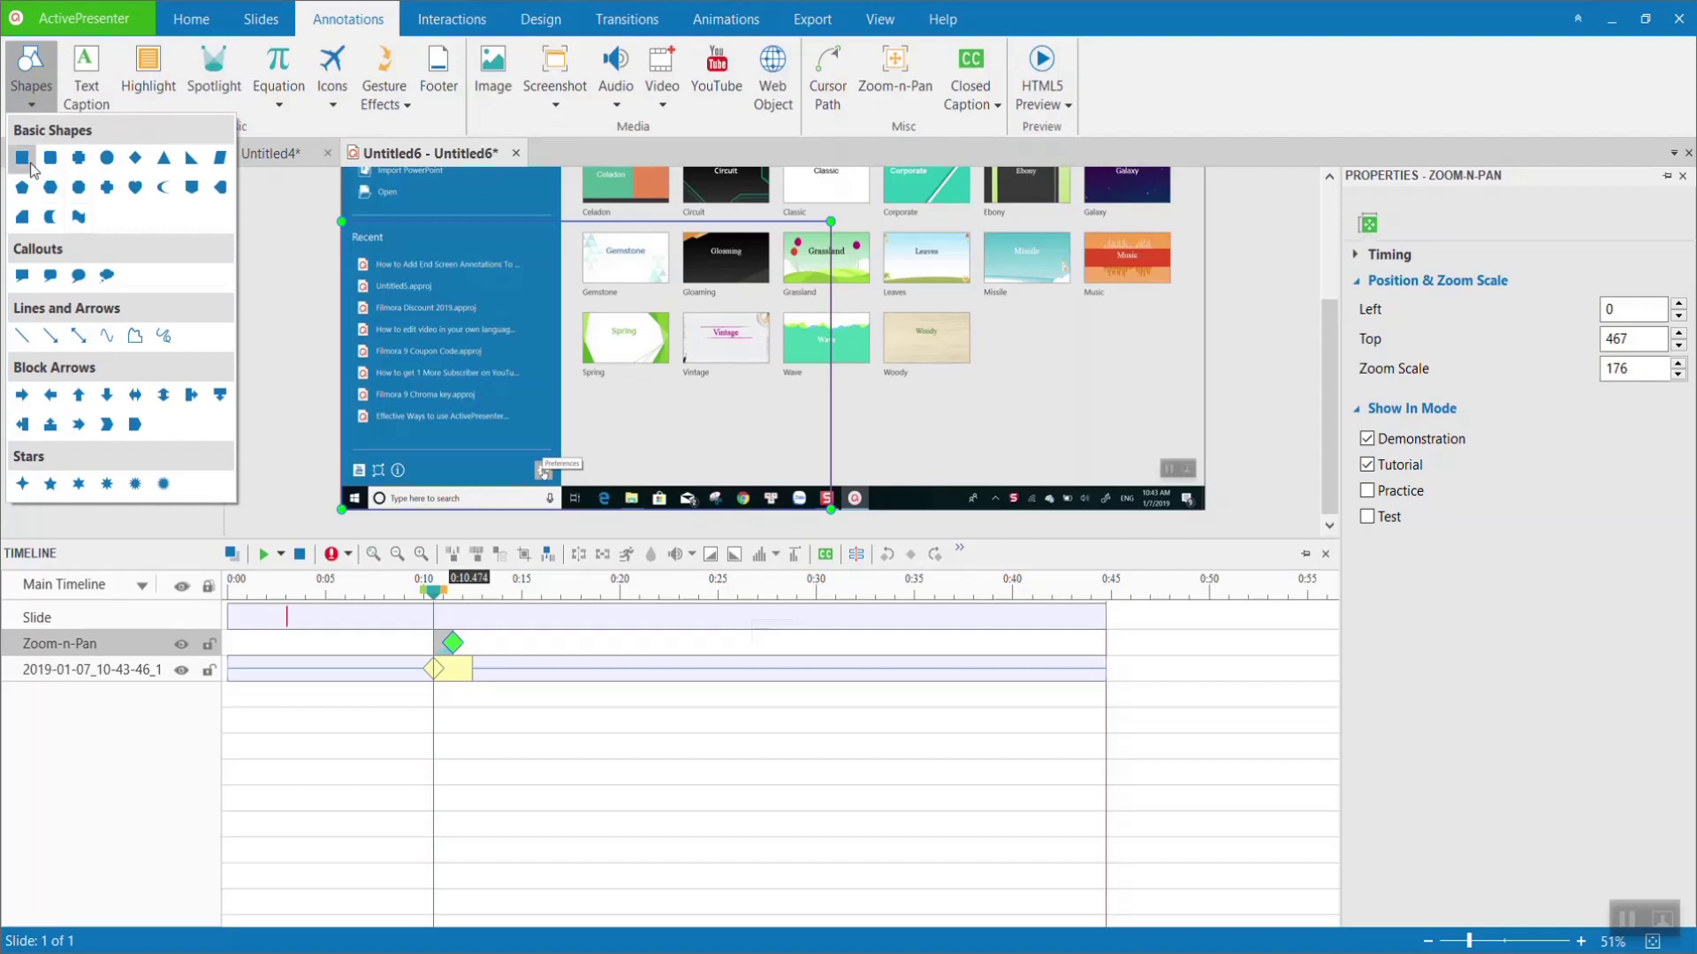
pyautogui.click(22, 158)
pyautogui.scroll(2, 544, 322)
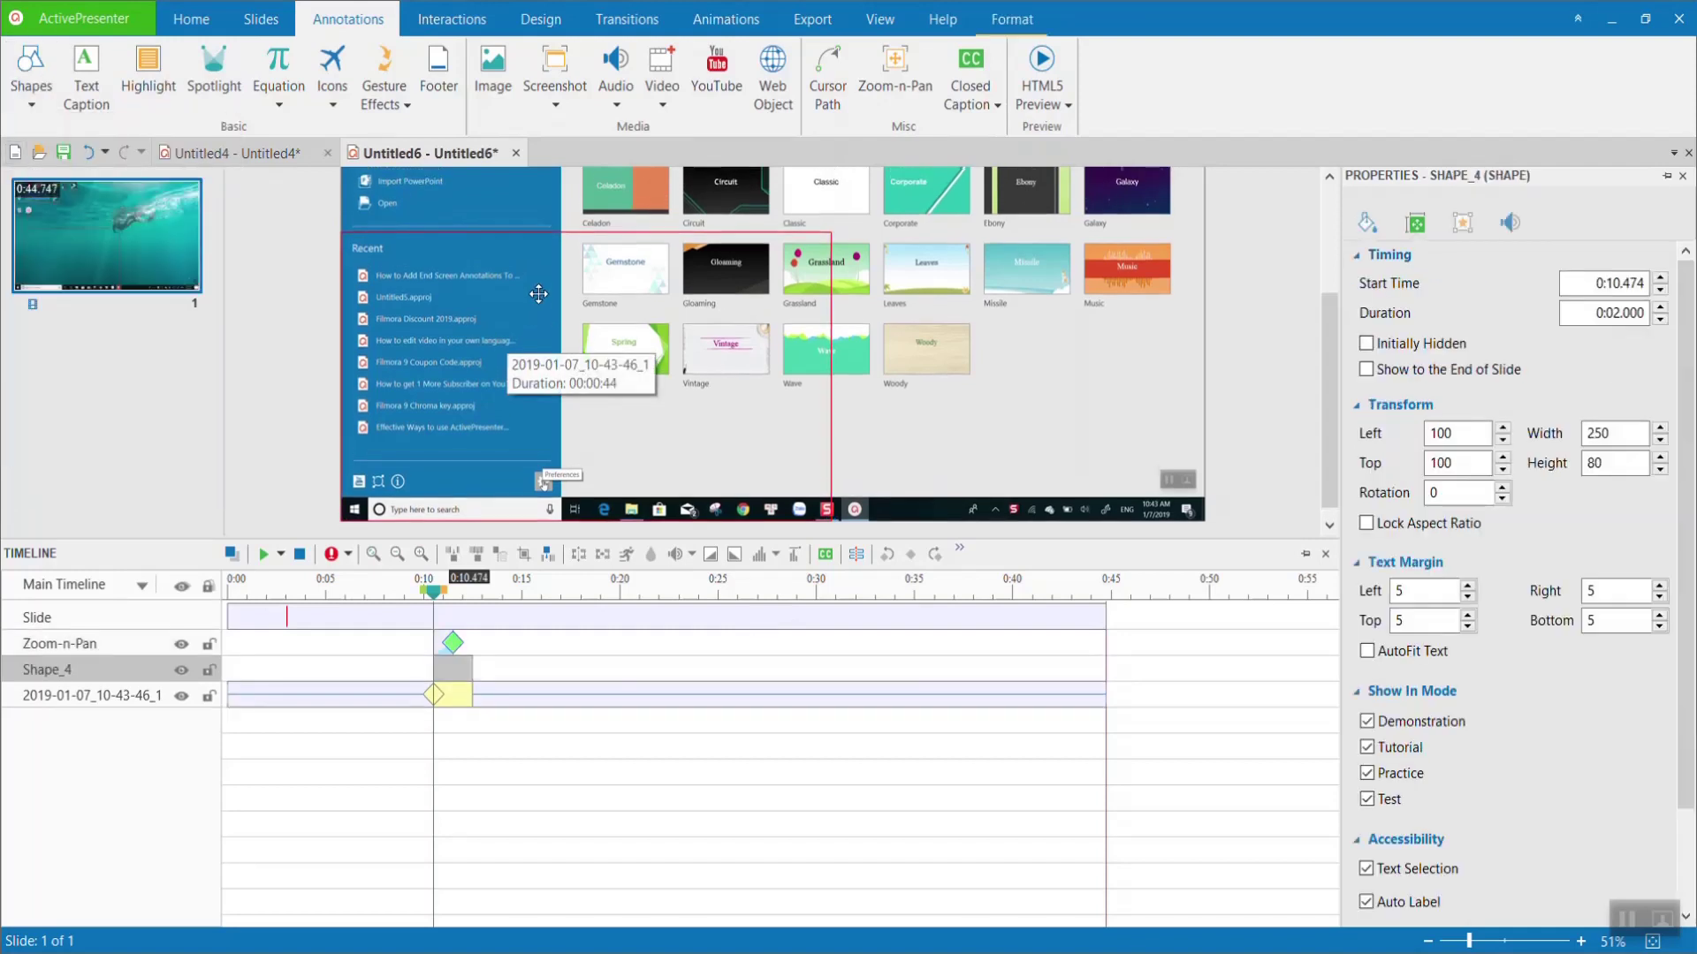
pyautogui.scroll(2, 591, 291)
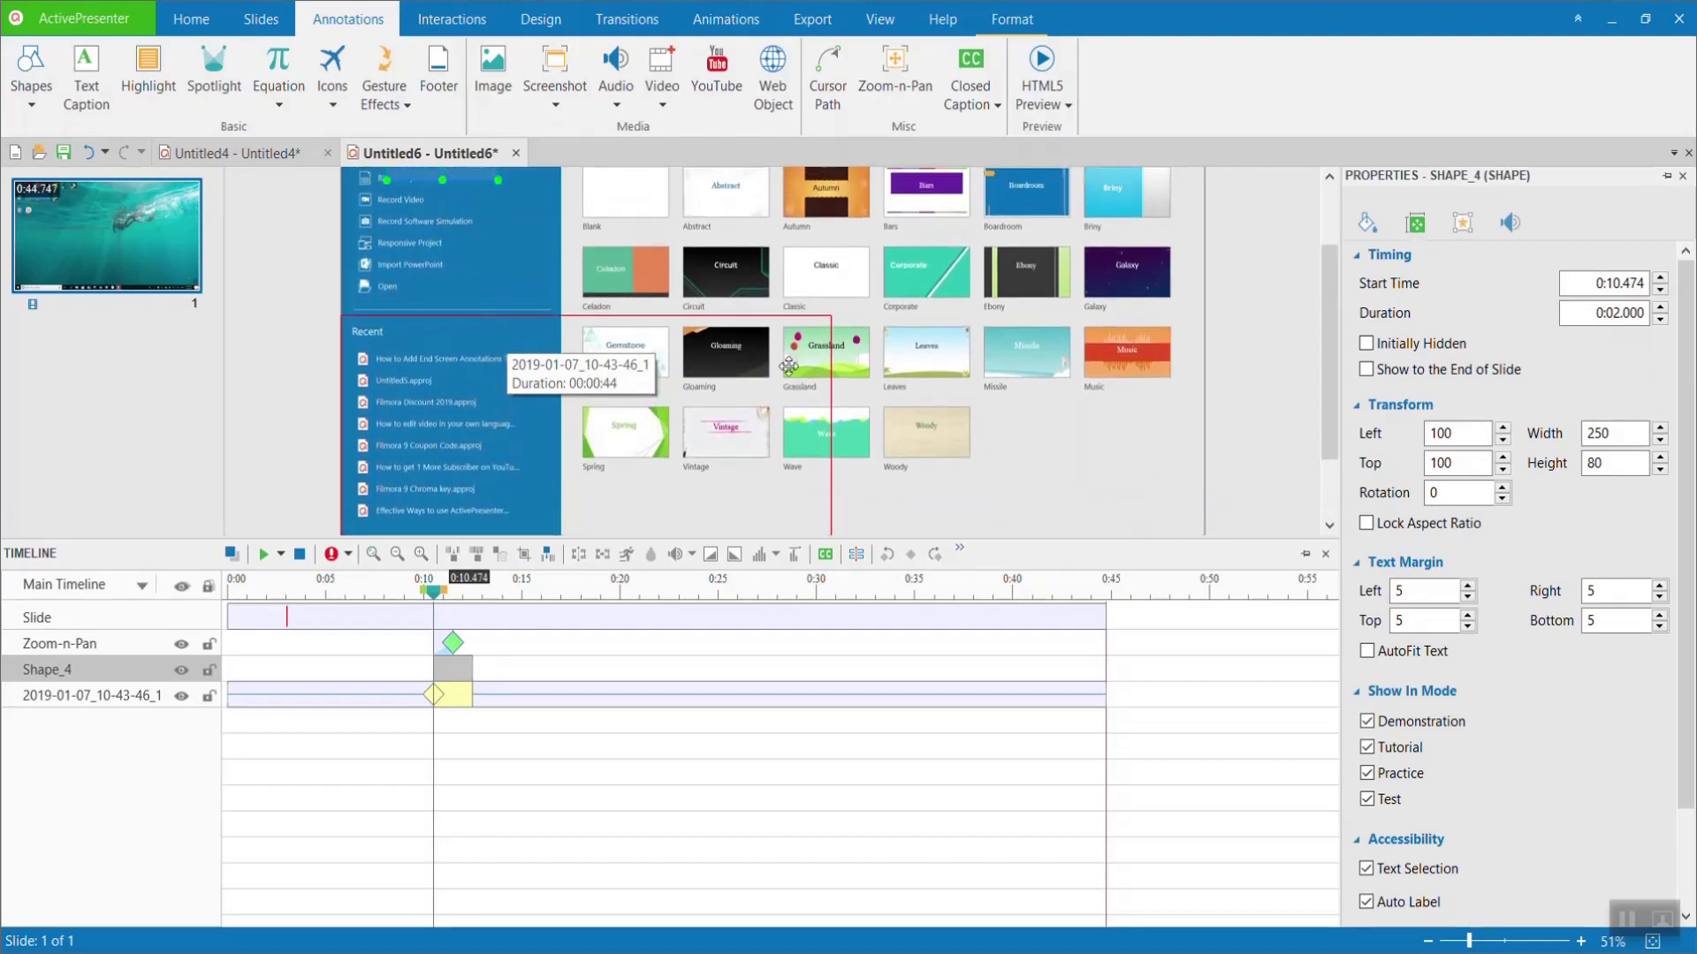
pyautogui.click(1250, 433)
pyautogui.moveTo(468, 185); pyautogui.dragTo(527, 477)
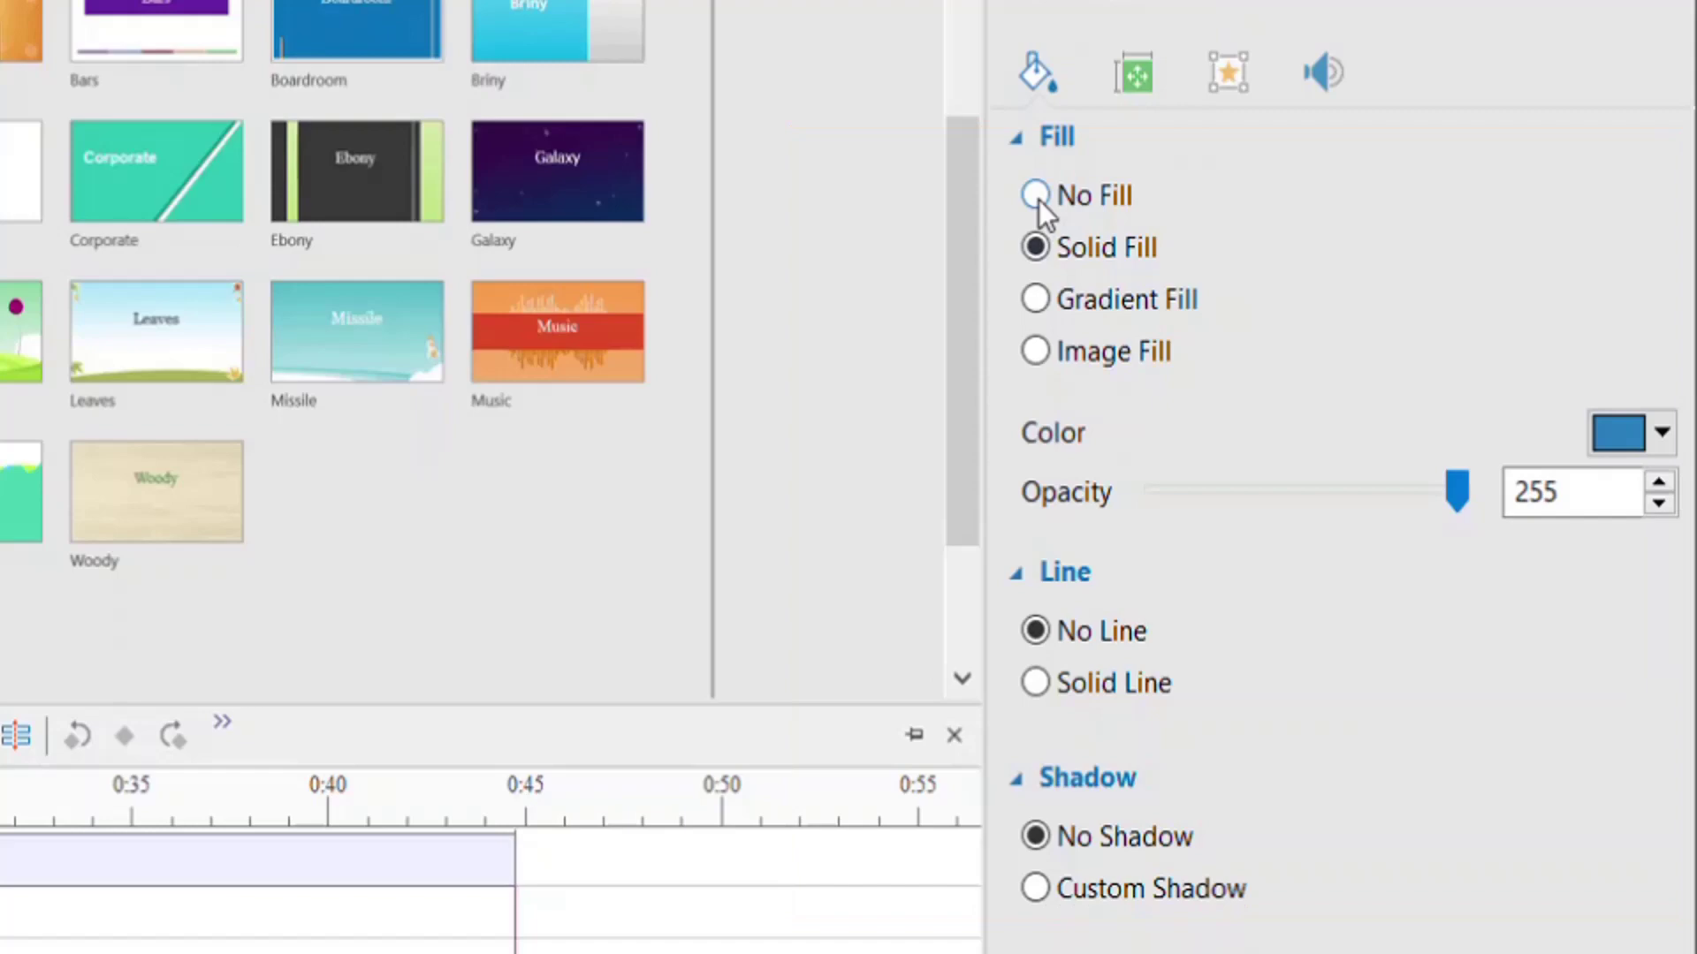
# Step: Give the rectangle no fill and a solid red line of width 5, and place it around the recorded Preferences icon
pyautogui.click(1036, 196)
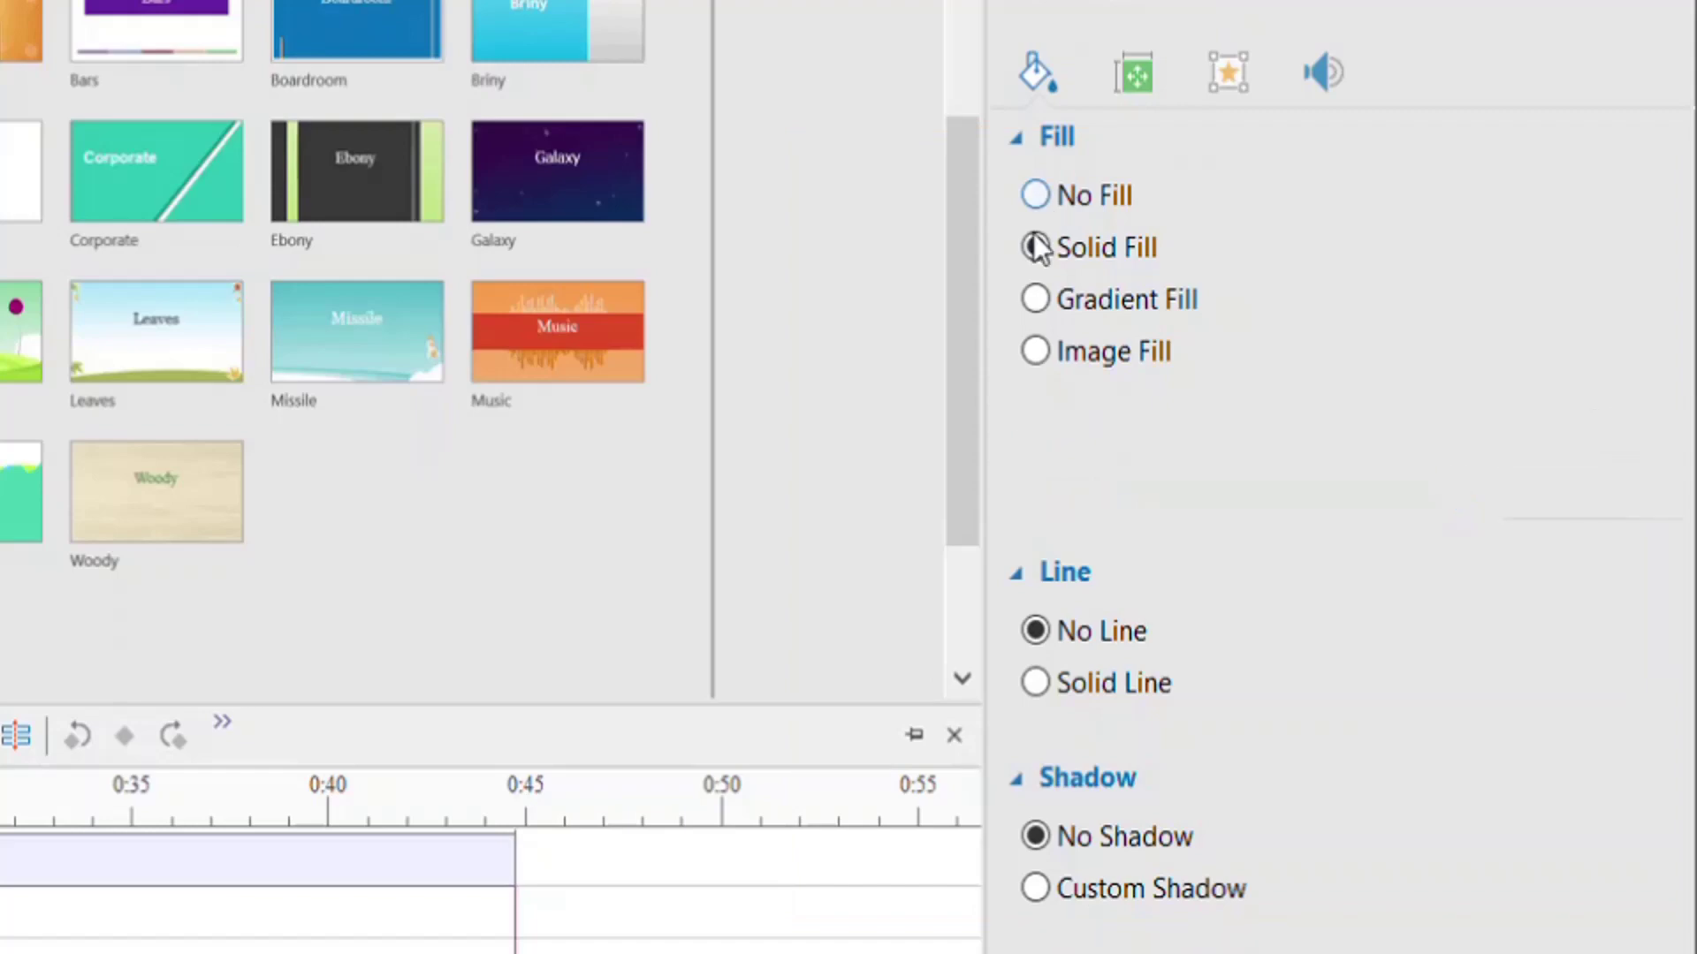
pyautogui.click(1036, 556)
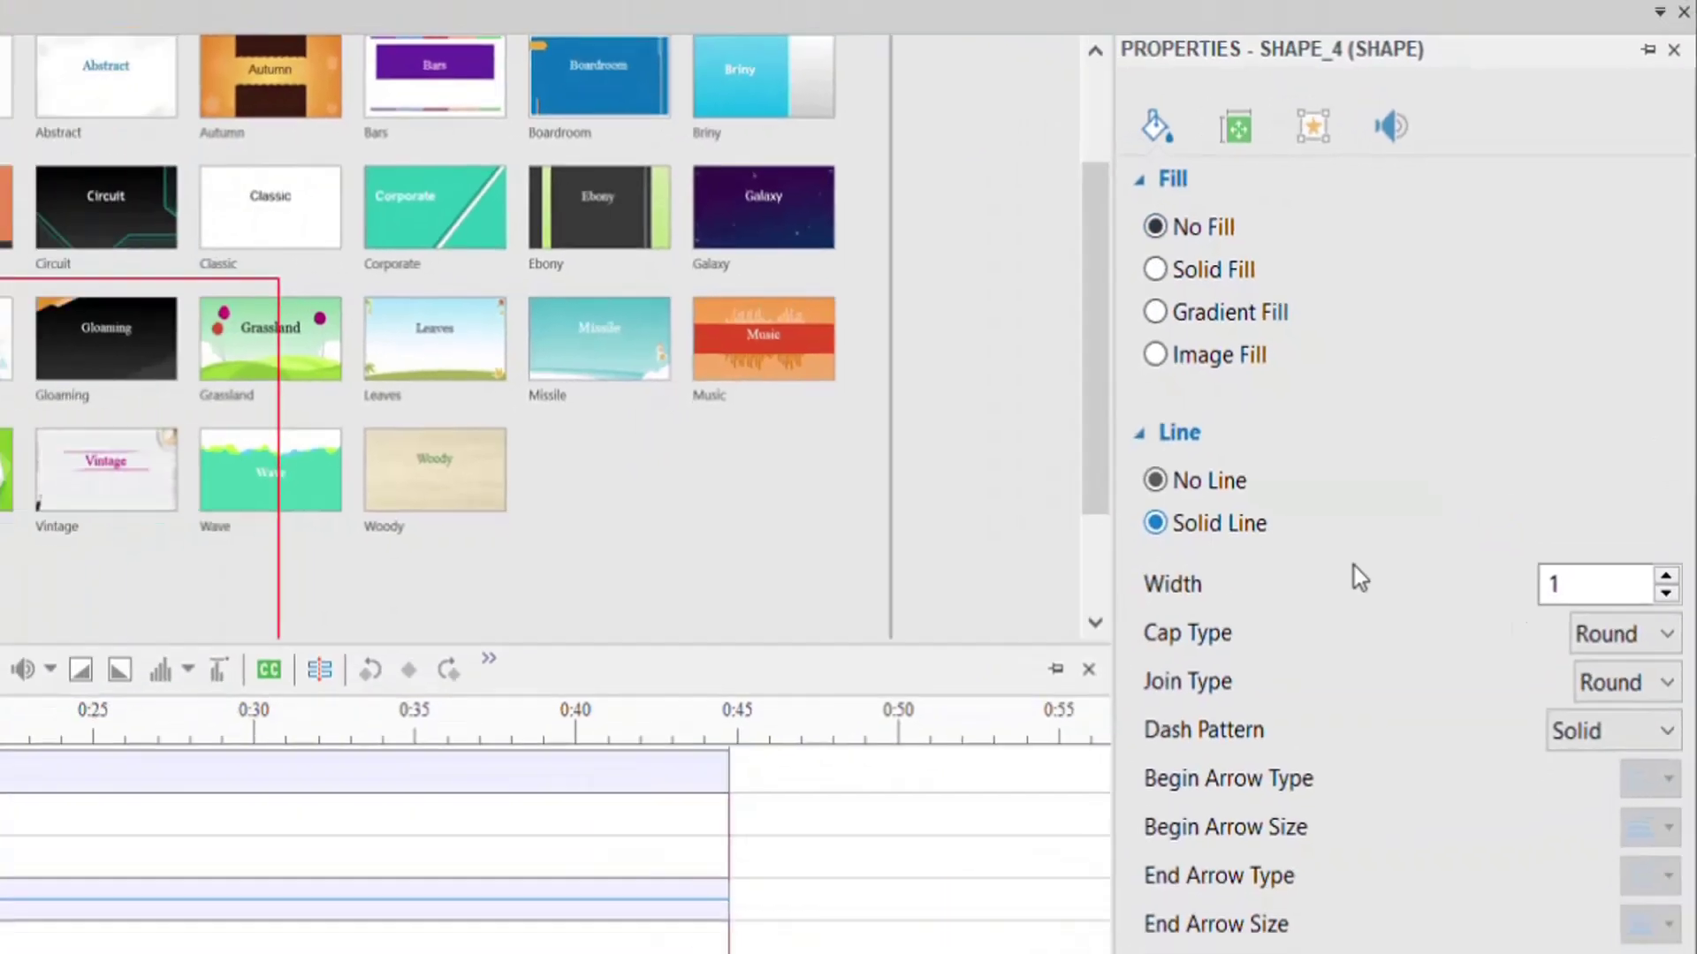
pyautogui.doubleClick(1635, 502)
pyautogui.write('5')
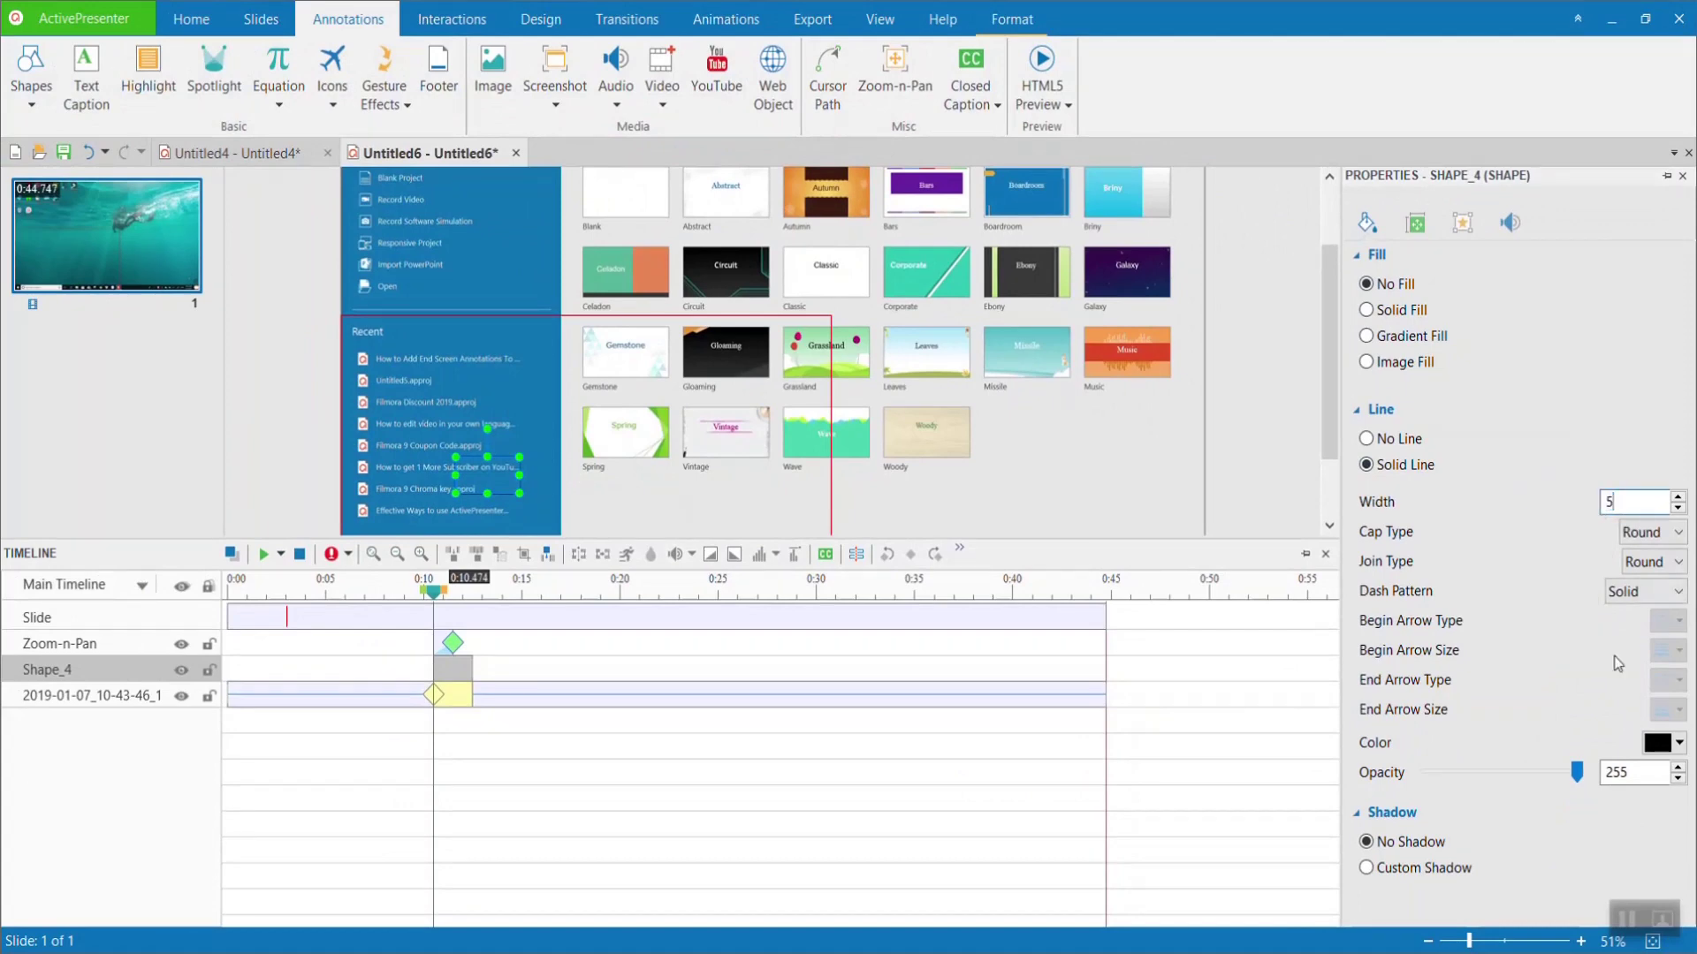
pyautogui.click(1665, 743)
pyautogui.click(1444, 658)
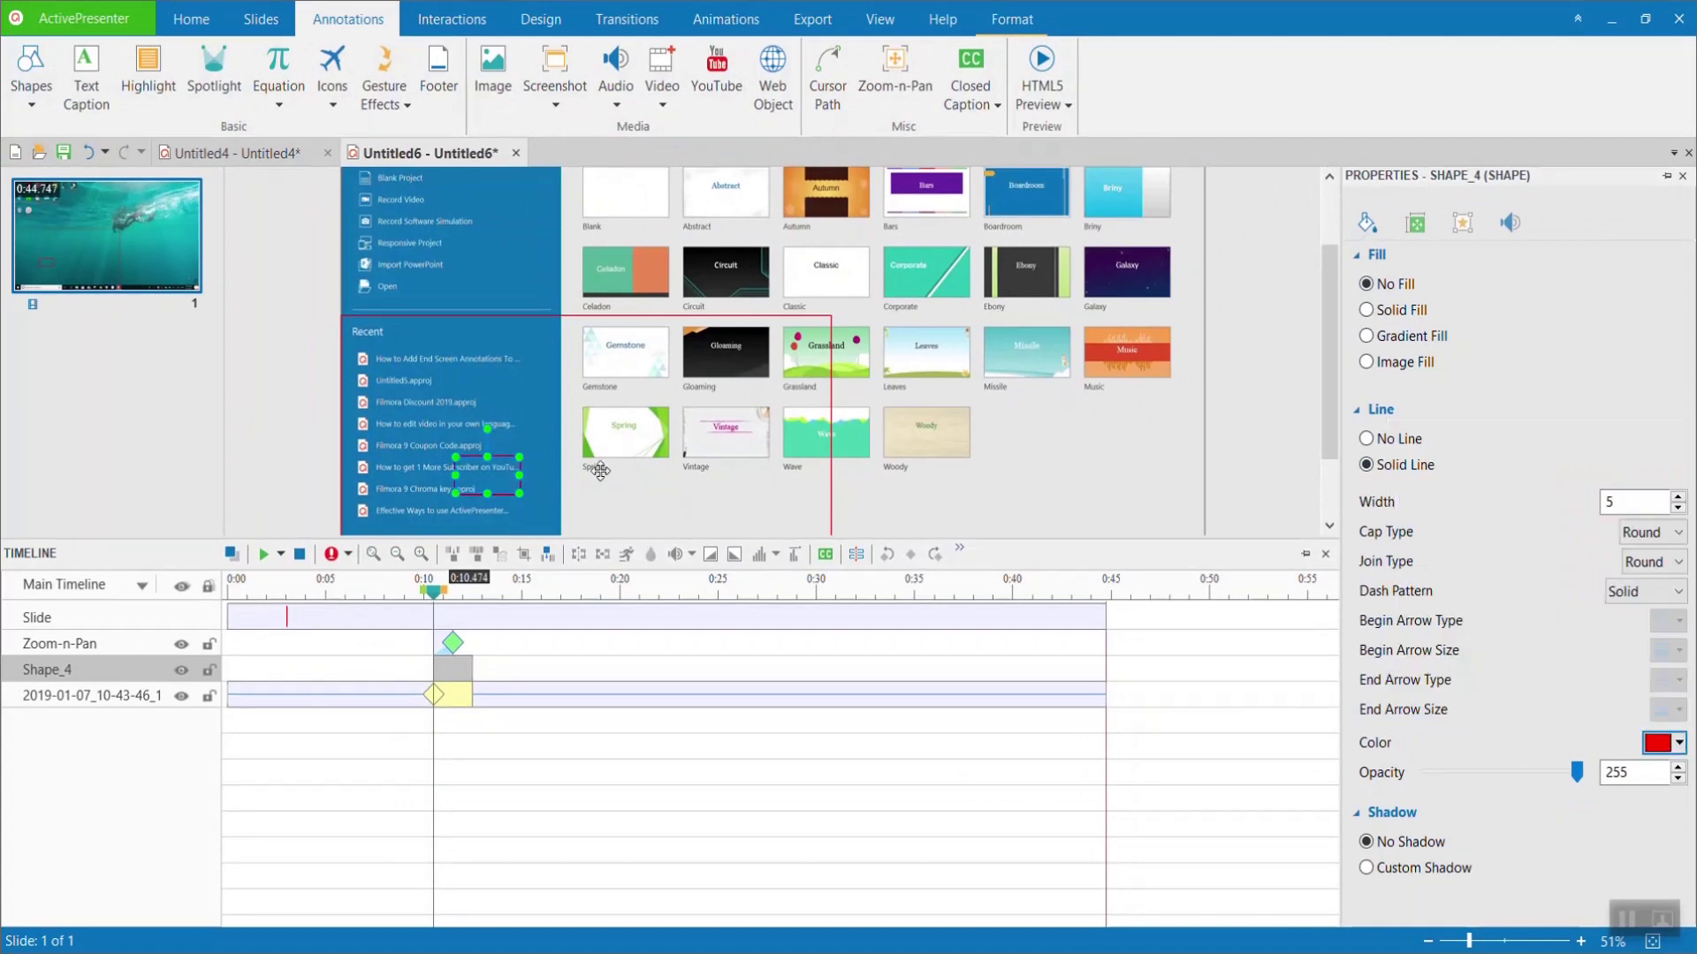
pyautogui.scroll(-3, 595, 470)
pyautogui.moveTo(498, 396); pyautogui.dragTo(548, 483)
# Step: Insert a callout reading "Click this icon" just above and beside the red rectangle, pointing at the Preferences icon
pyautogui.click(31, 76)
pyautogui.click(51, 275)
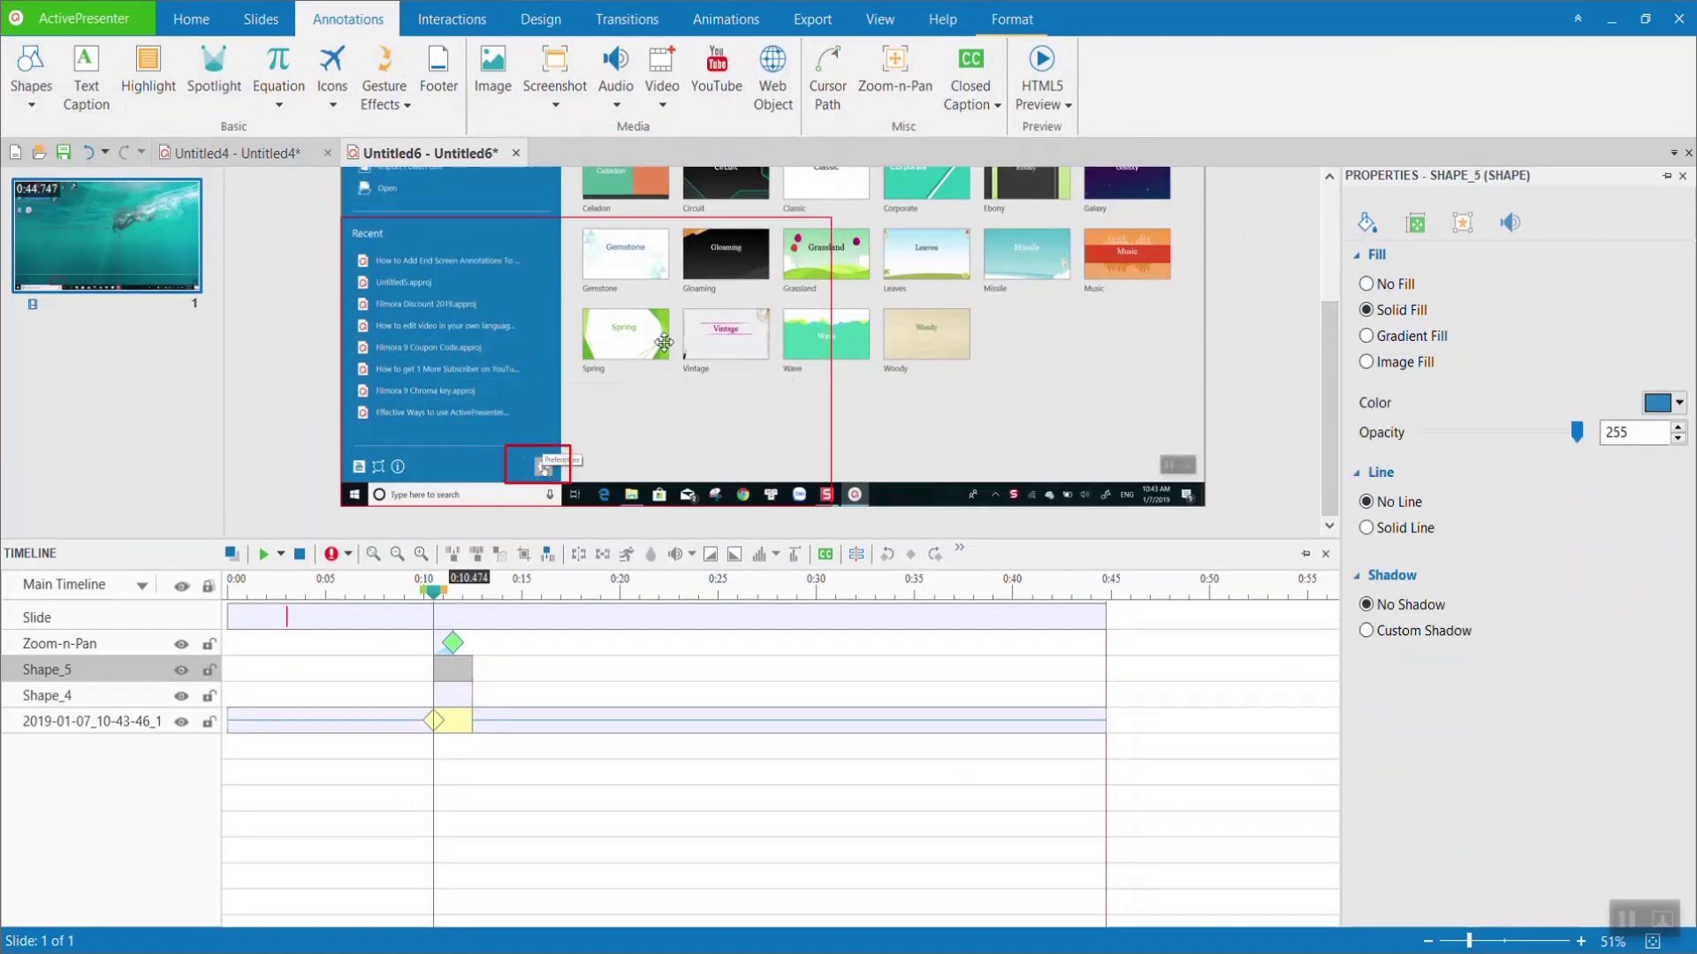
pyautogui.scroll(-2, 661, 341)
pyautogui.moveTo(583, 238); pyautogui.dragTo(705, 435)
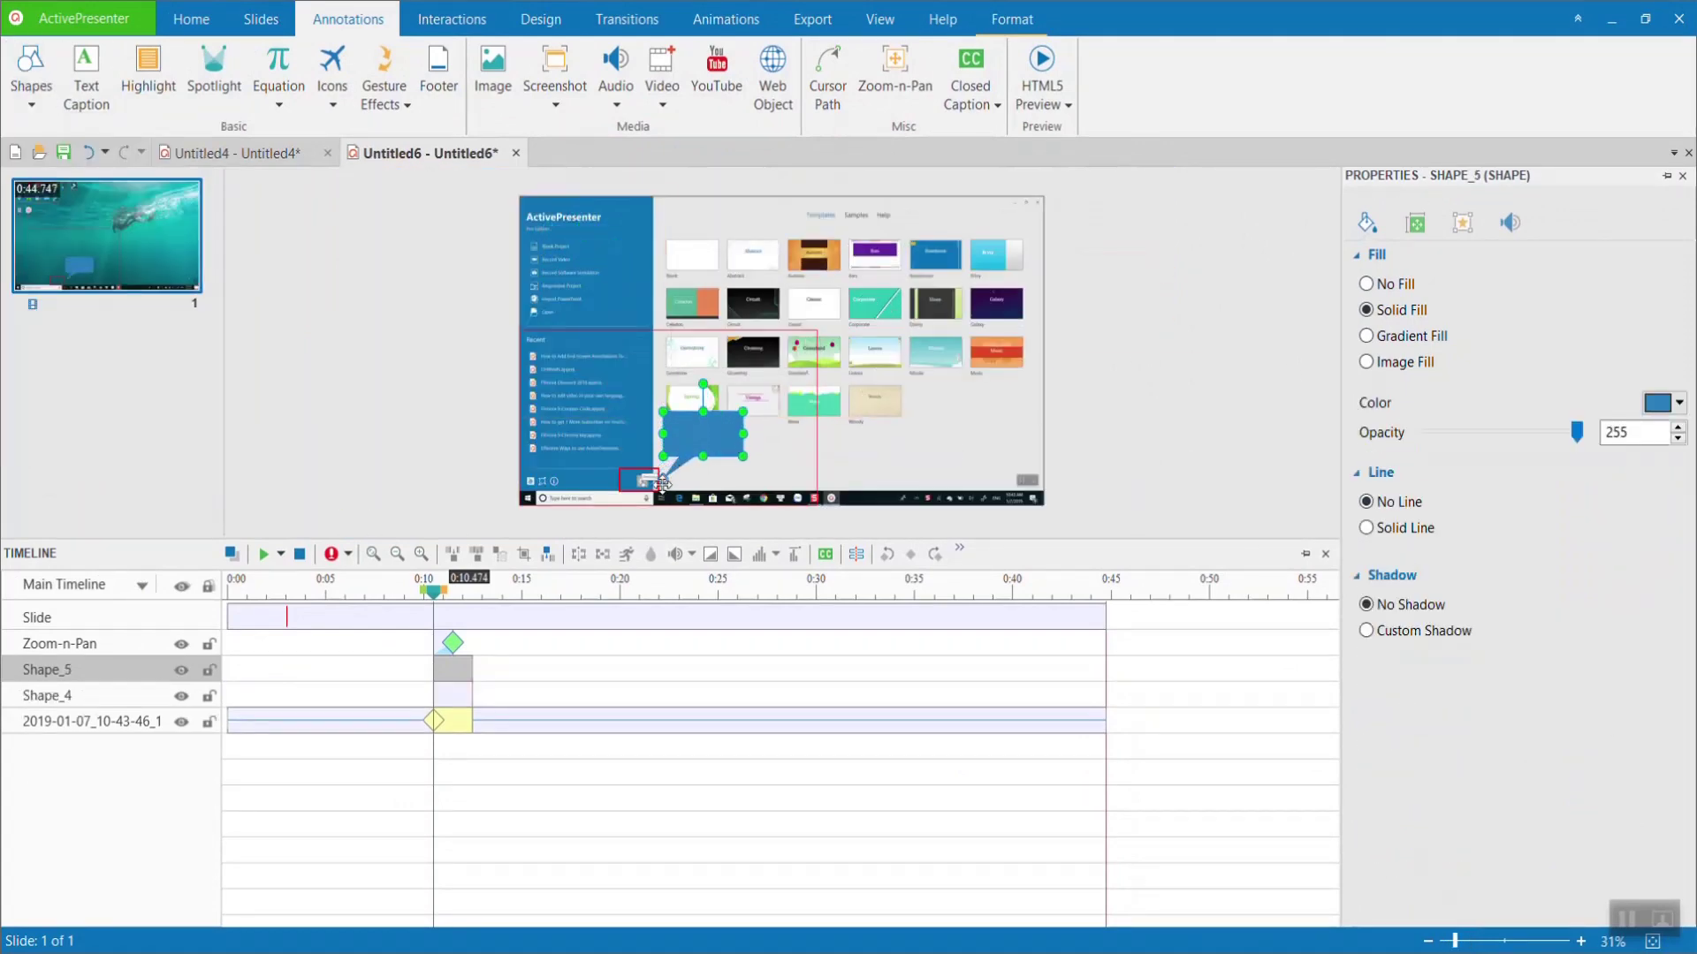
pyautogui.doubleClick(723, 436)
# Step: Play on to 0:13.695 and add a second Zoom-n-Pan that frames the whole recorded Preferences dialog
pyautogui.click(263, 554)
pyautogui.click(263, 554)
pyautogui.click(504, 716)
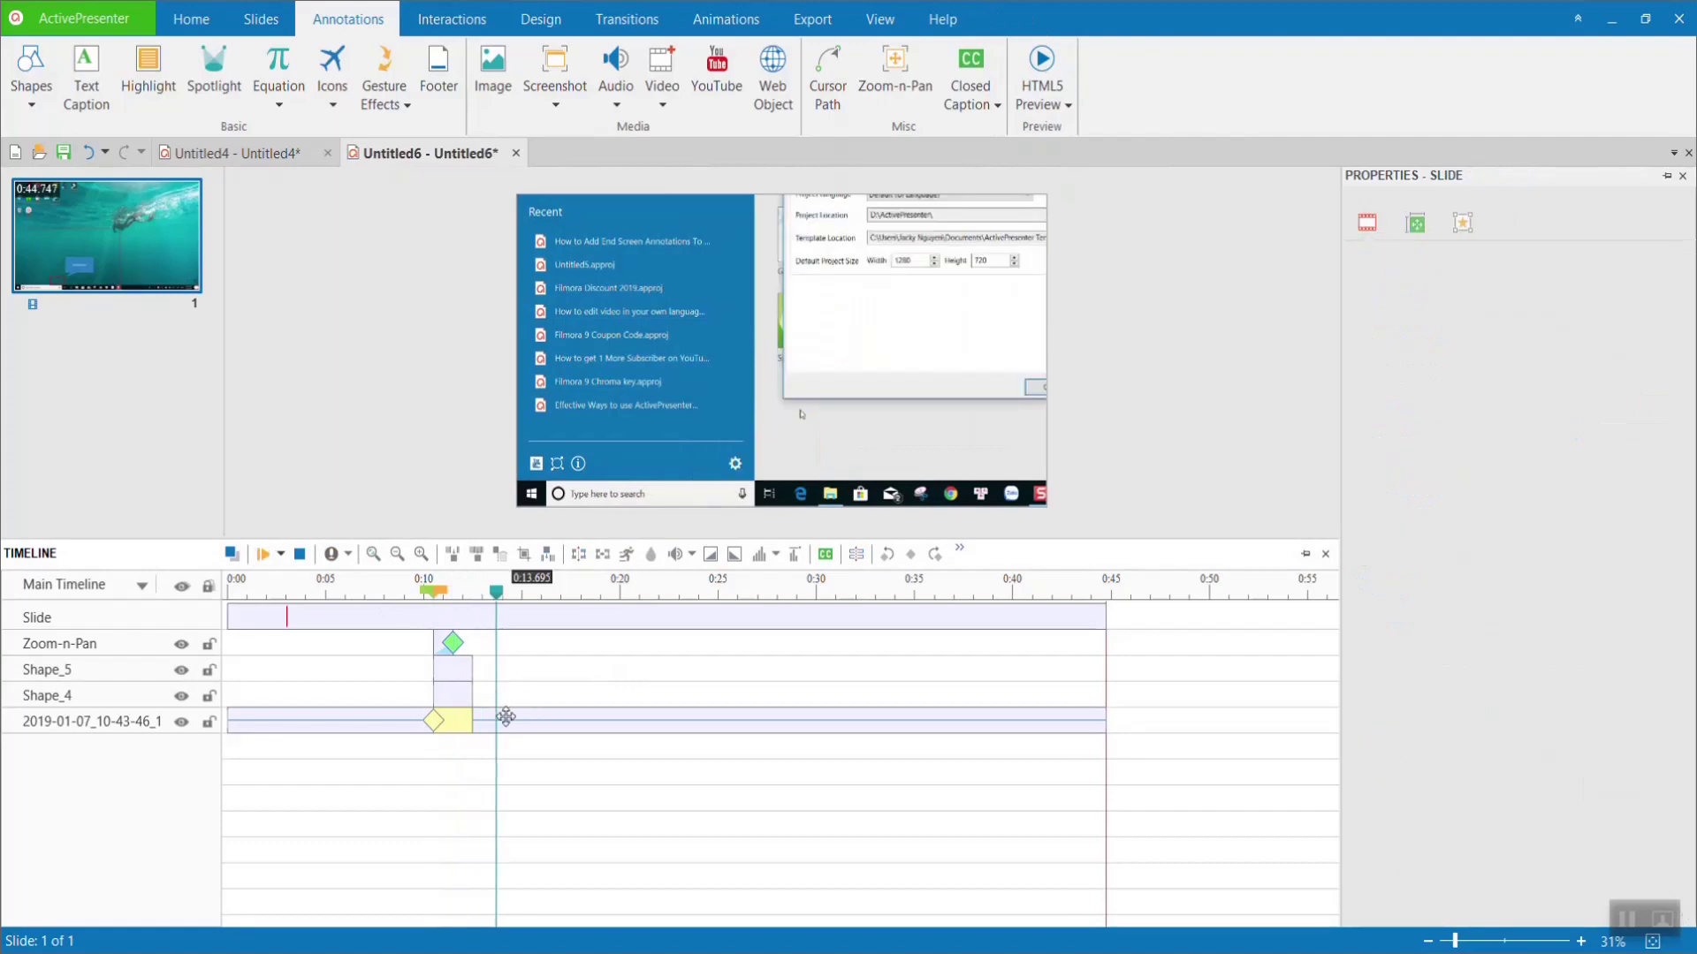
pyautogui.click(895, 71)
pyautogui.moveTo(638, 351); pyautogui.dragTo(724, 381)
pyautogui.moveTo(866, 381); pyautogui.dragTo(952, 429)
pyautogui.moveTo(952, 379); pyautogui.dragTo(948, 403)
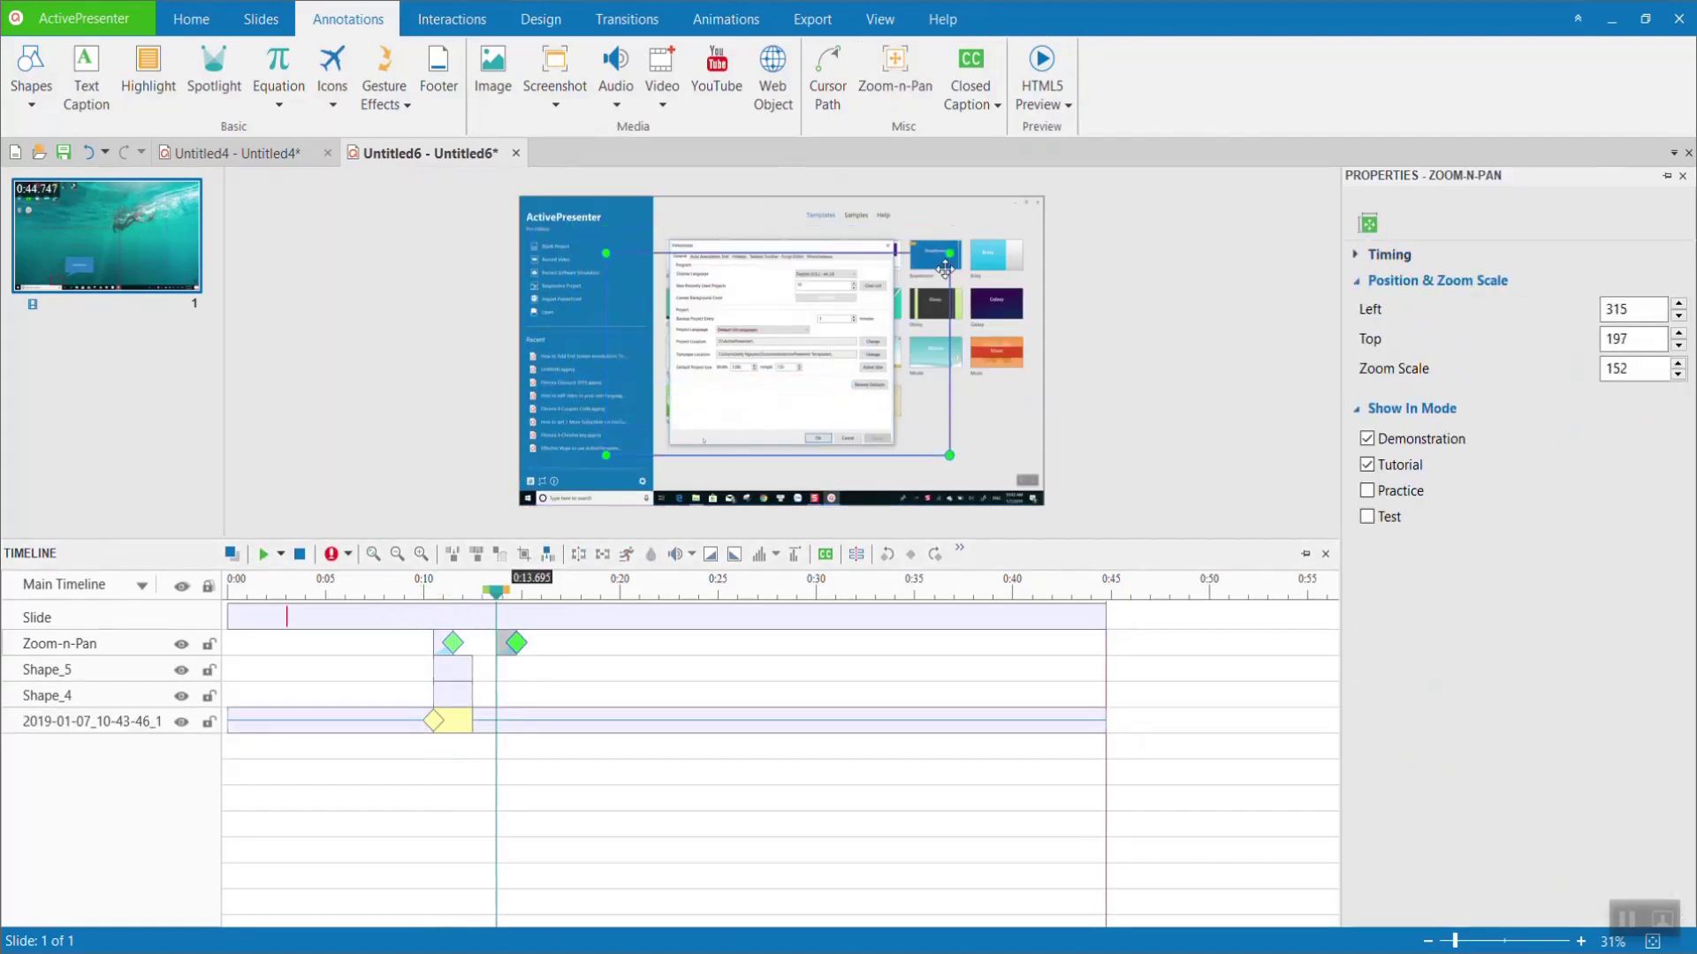
pyautogui.moveTo(952, 252); pyautogui.dragTo(989, 229)
# Step: Preview the zoom effects up to 0:20.366 and insert 2000 ms of time into the video there
pyautogui.click(438, 601)
pyautogui.click(264, 554)
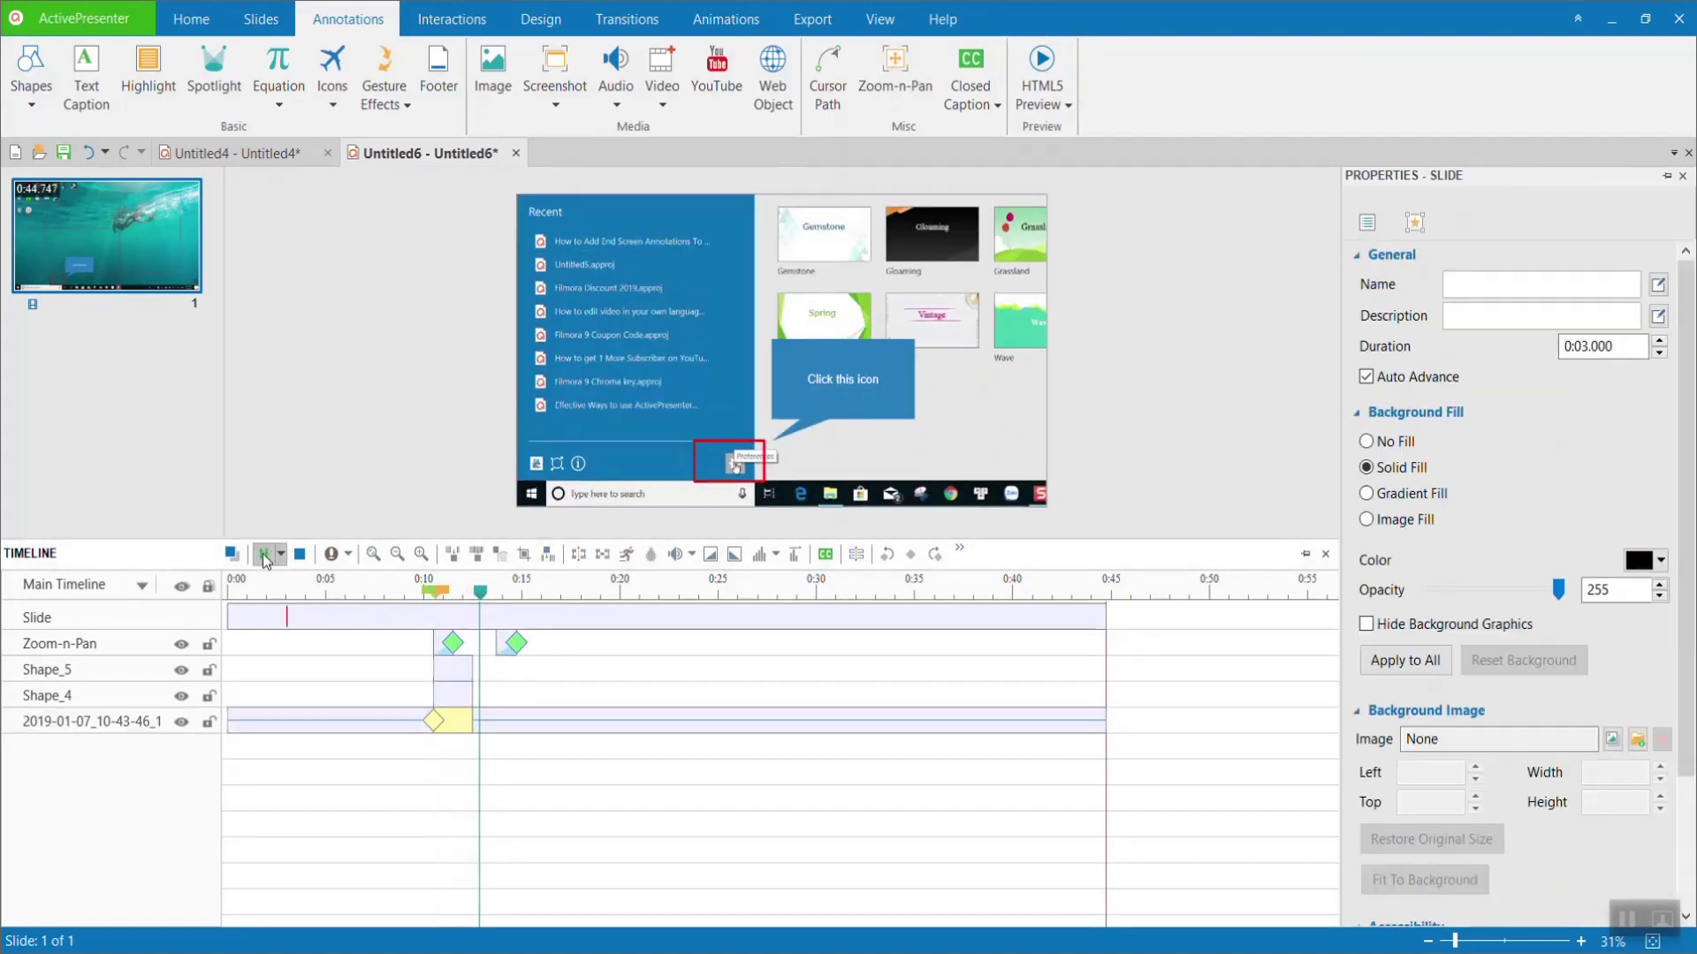
pyautogui.click(267, 557)
pyautogui.click(664, 720)
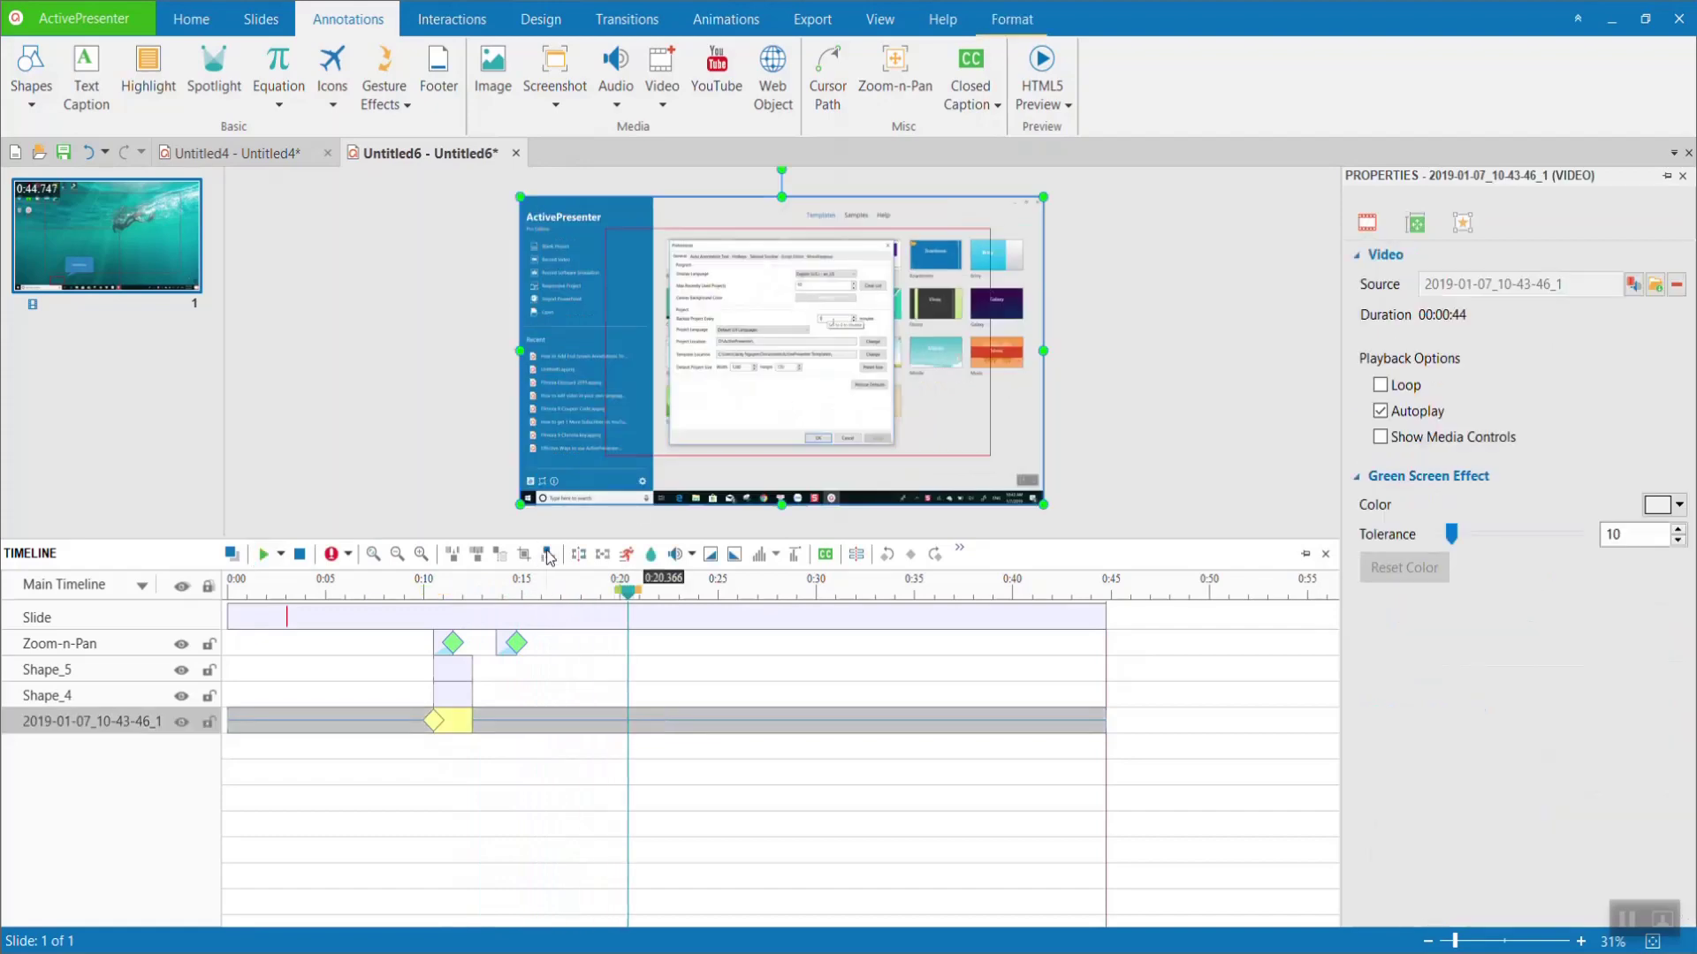
pyautogui.click(548, 554)
pyautogui.click(669, 528)
# Step: Insert a rectangular shape at 0:20.366 and position it over the Backup Project Every value in the recorded dialog
pyautogui.click(31, 81)
pyautogui.click(79, 163)
pyautogui.moveTo(583, 238); pyautogui.dragTo(837, 318)
# Step: Give the shape over the backup interval no fill and a solid red line of width 5
pyautogui.click(1367, 285)
pyautogui.click(1367, 465)
pyautogui.doubleClick(1610, 500)
pyautogui.write('5')
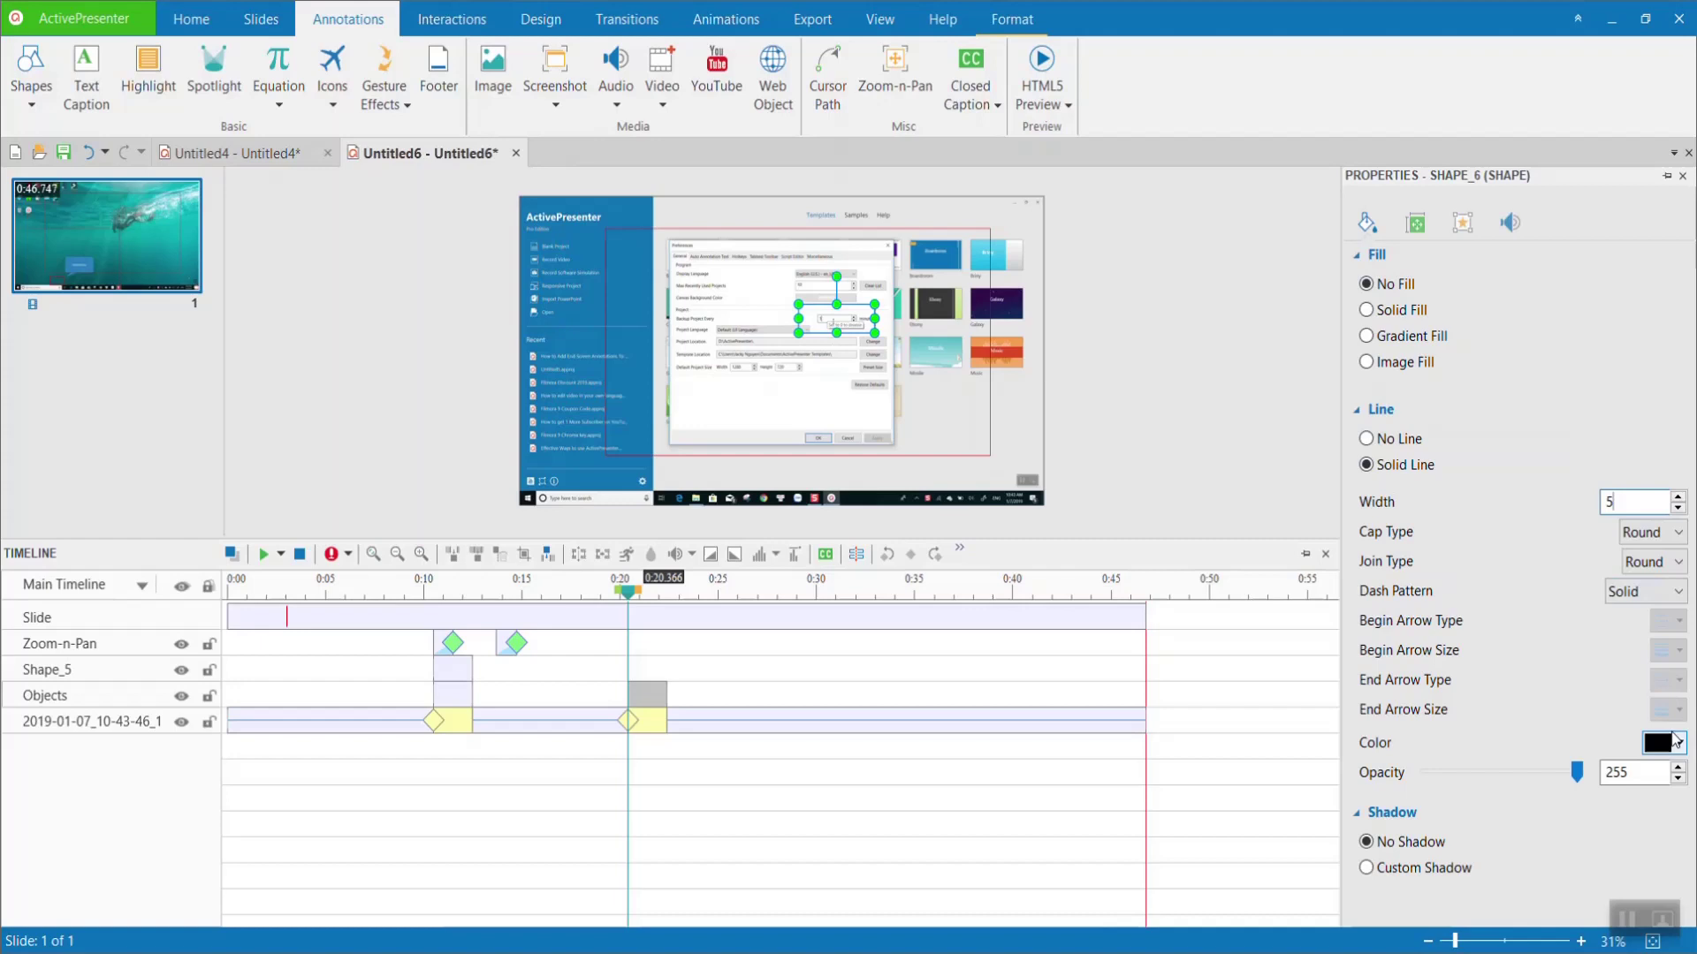
pyautogui.click(1678, 742)
pyautogui.click(1434, 643)
# Step: Insert a callout reading "Click here to change time" above the backup interval outline, with its pointer aimed at the outline
pyautogui.click(32, 82)
pyautogui.click(83, 274)
pyautogui.moveTo(583, 238); pyautogui.dragTo(760, 296)
pyautogui.moveTo(724, 318); pyautogui.dragTo(746, 269)
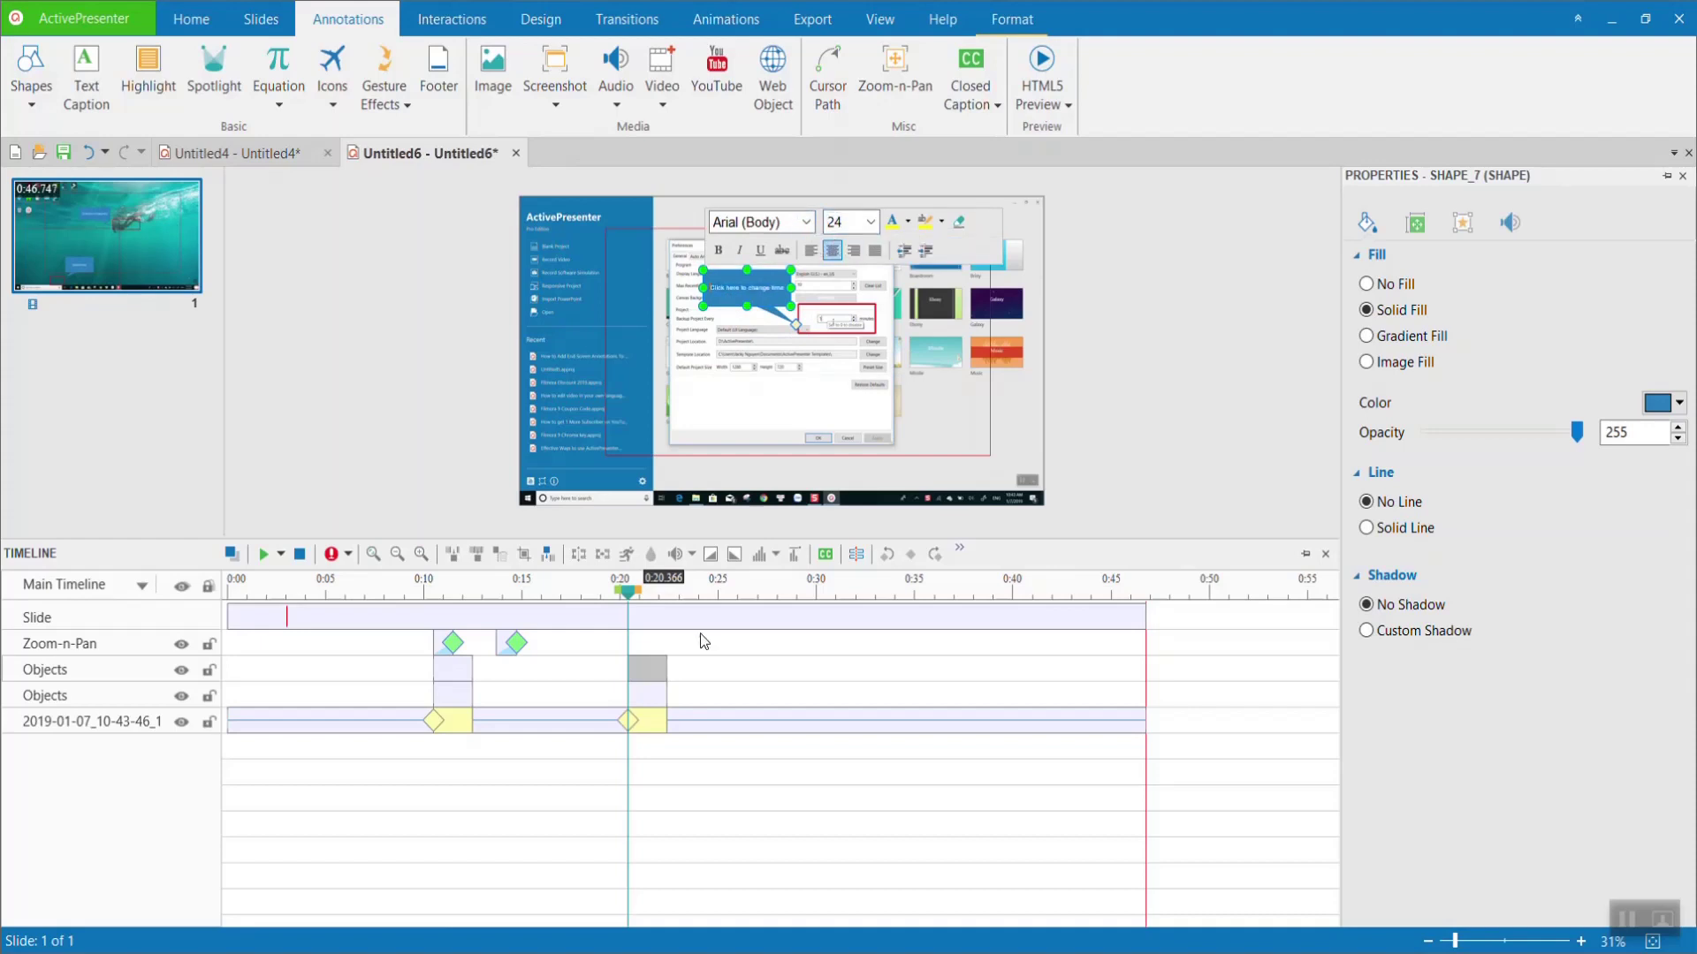
# Step: Play on to 0:32.483 and insert 2000 ms of time into the video at that point
pyautogui.click(262, 555)
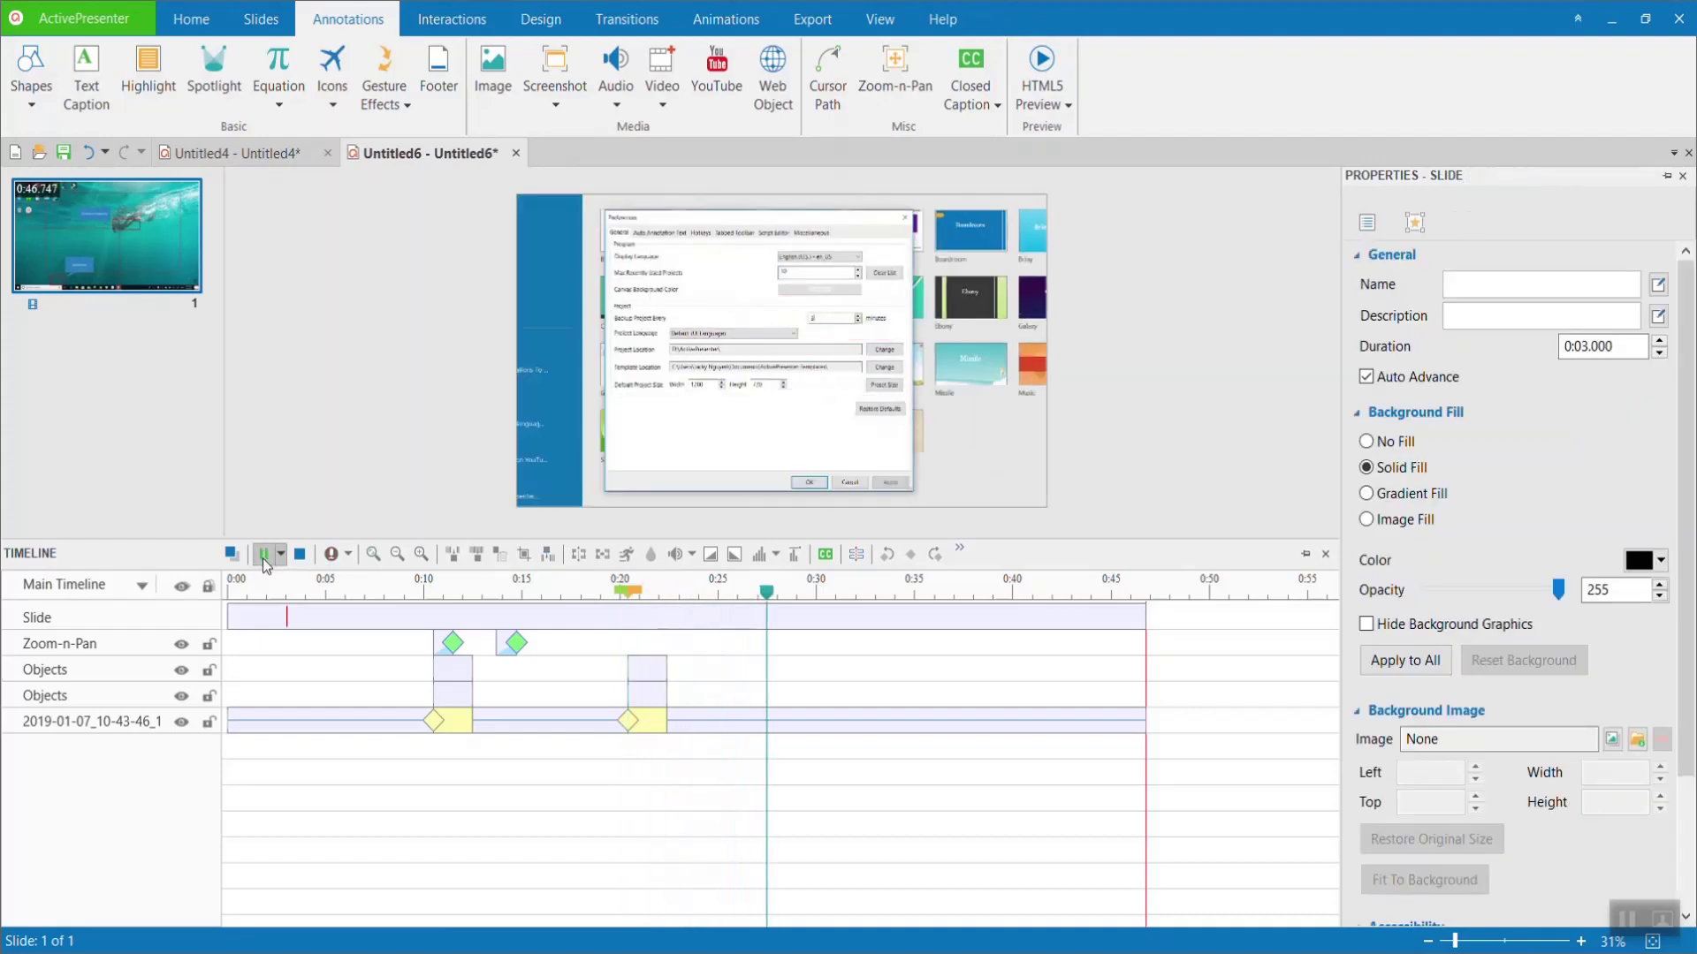
pyautogui.click(263, 559)
pyautogui.click(725, 714)
pyautogui.click(549, 557)
pyautogui.click(679, 513)
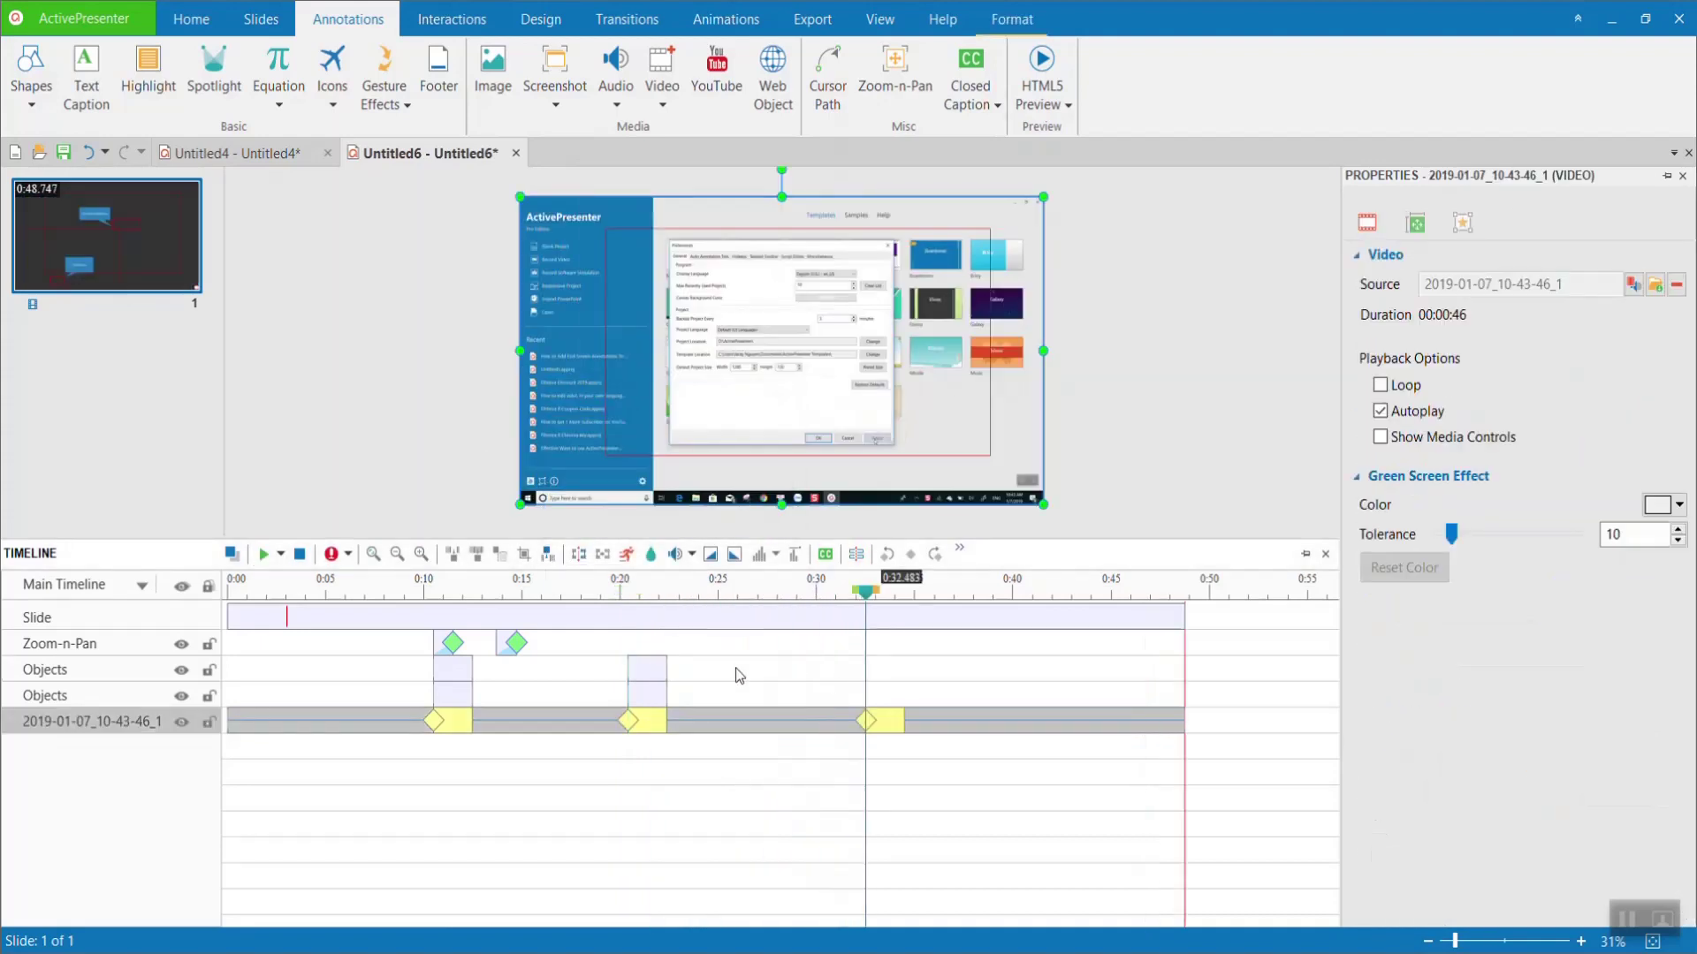
# Step: Paste the copied outline and callout at 0:32.483 onto the recorded Apply button, with the callout reading "Click here to Apply"
pyautogui.hotkey('ctrl', 'v')
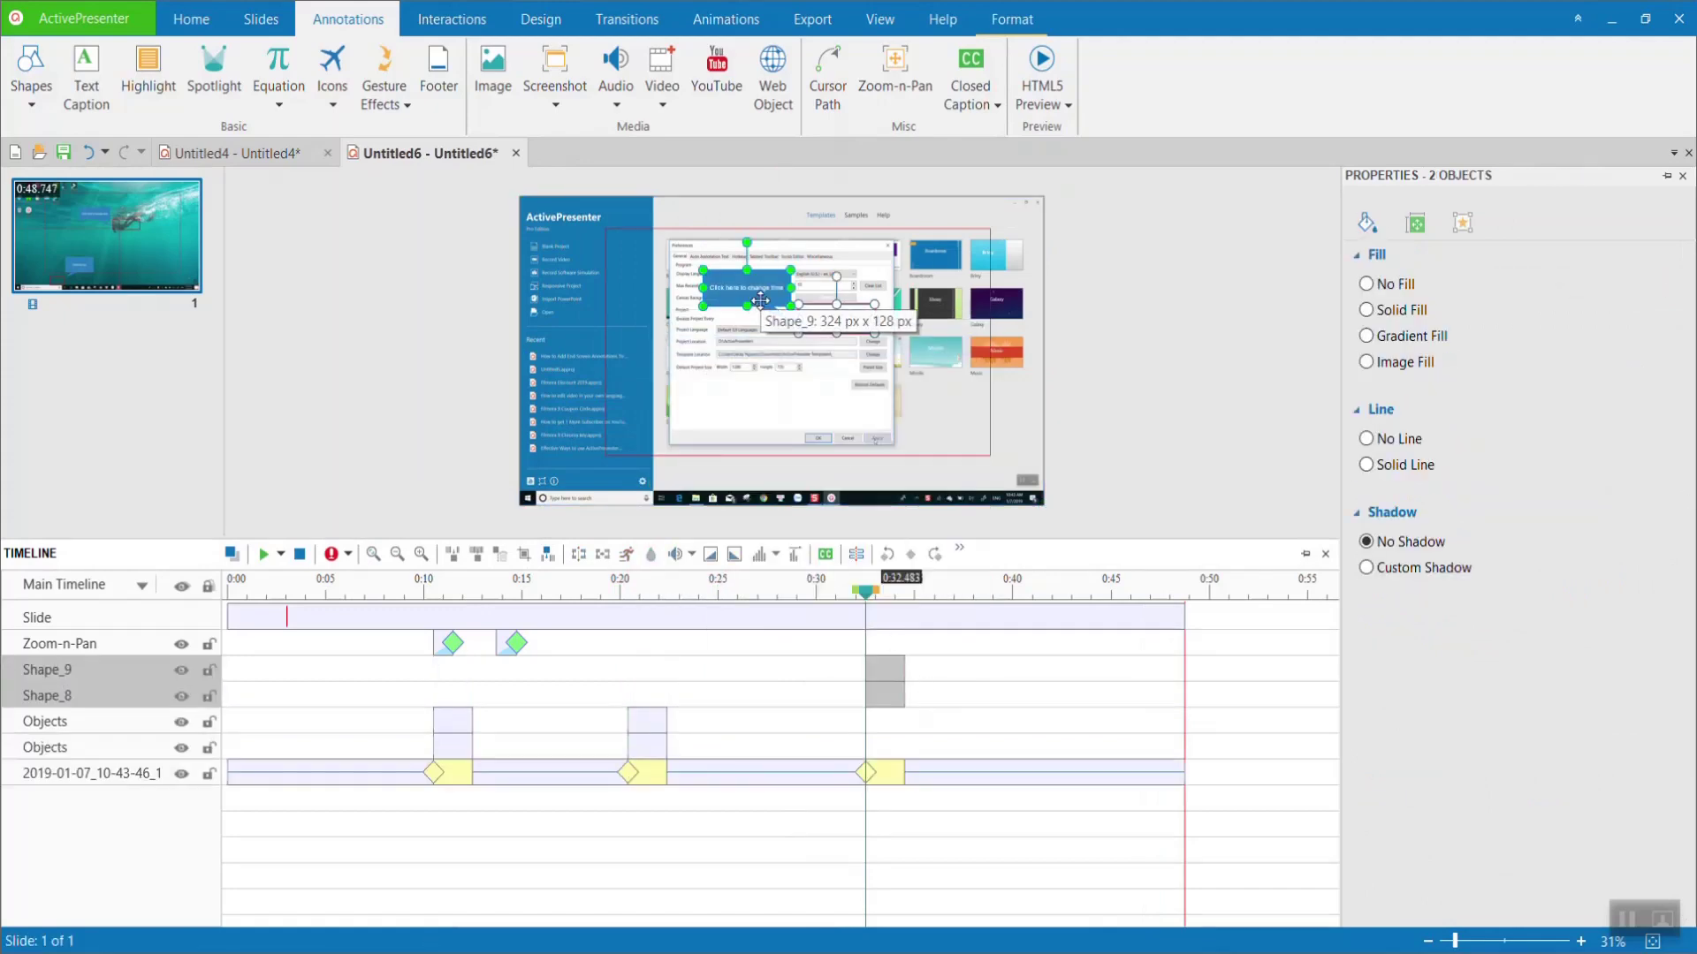
pyautogui.moveTo(760, 301); pyautogui.dragTo(807, 400)
pyautogui.click(805, 451)
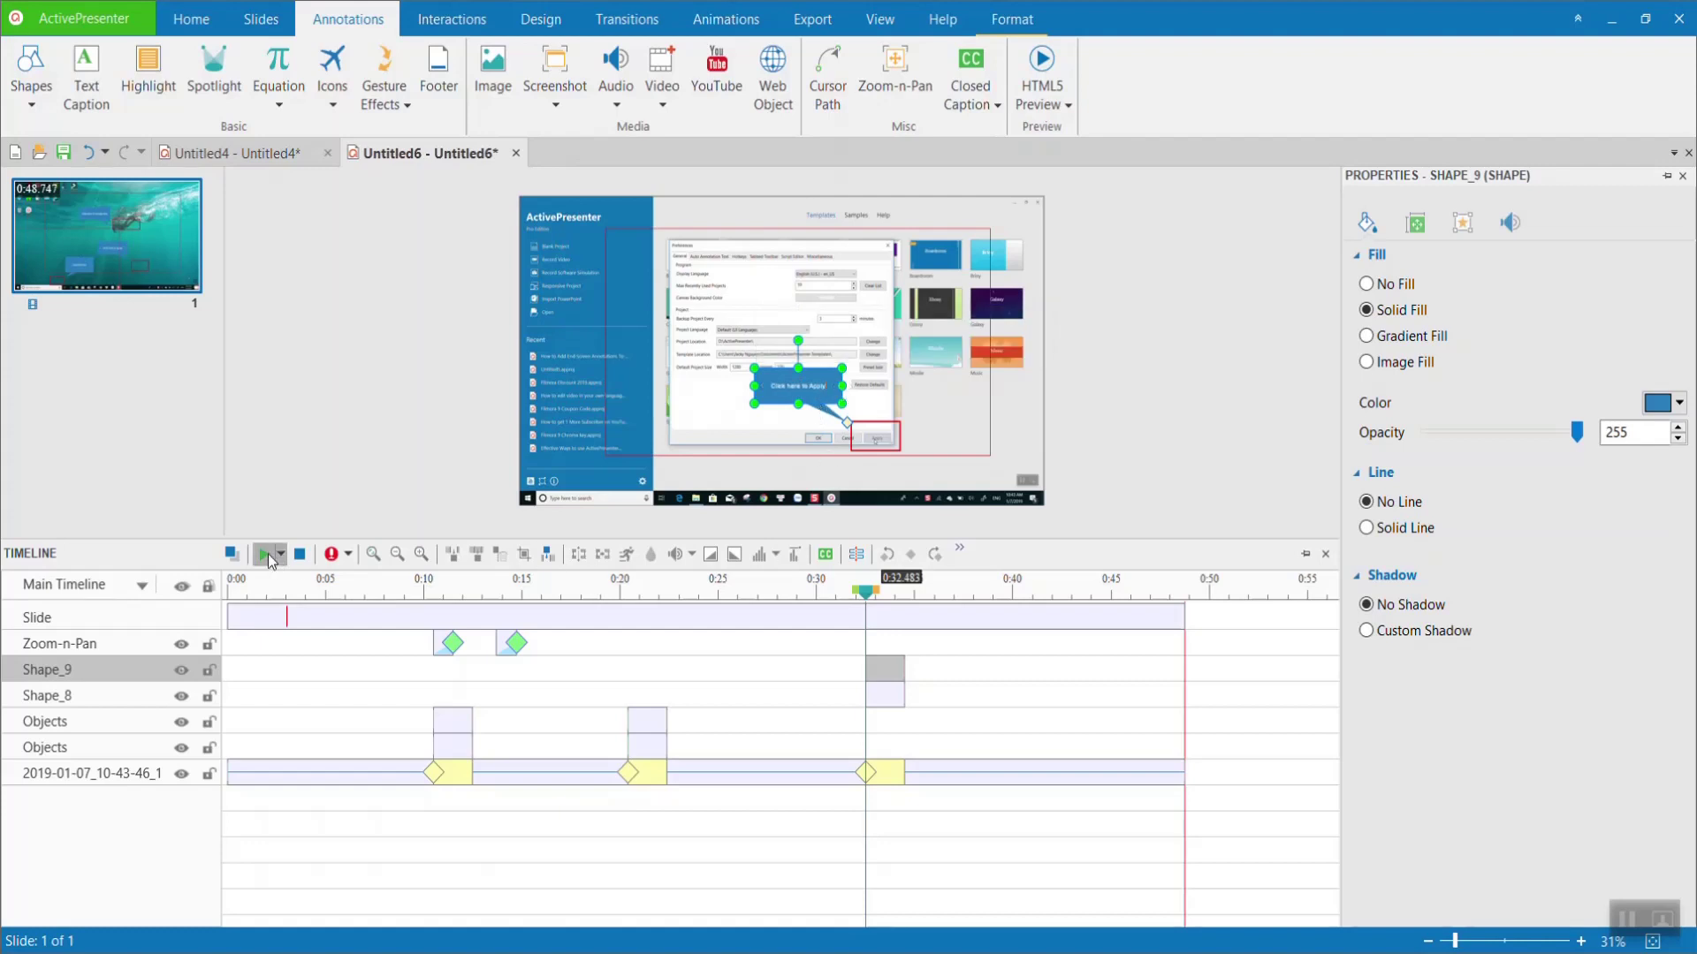
# Step: Play on to 0:36.685 and insert 2 seconds of time into the video at that point
pyautogui.click(268, 554)
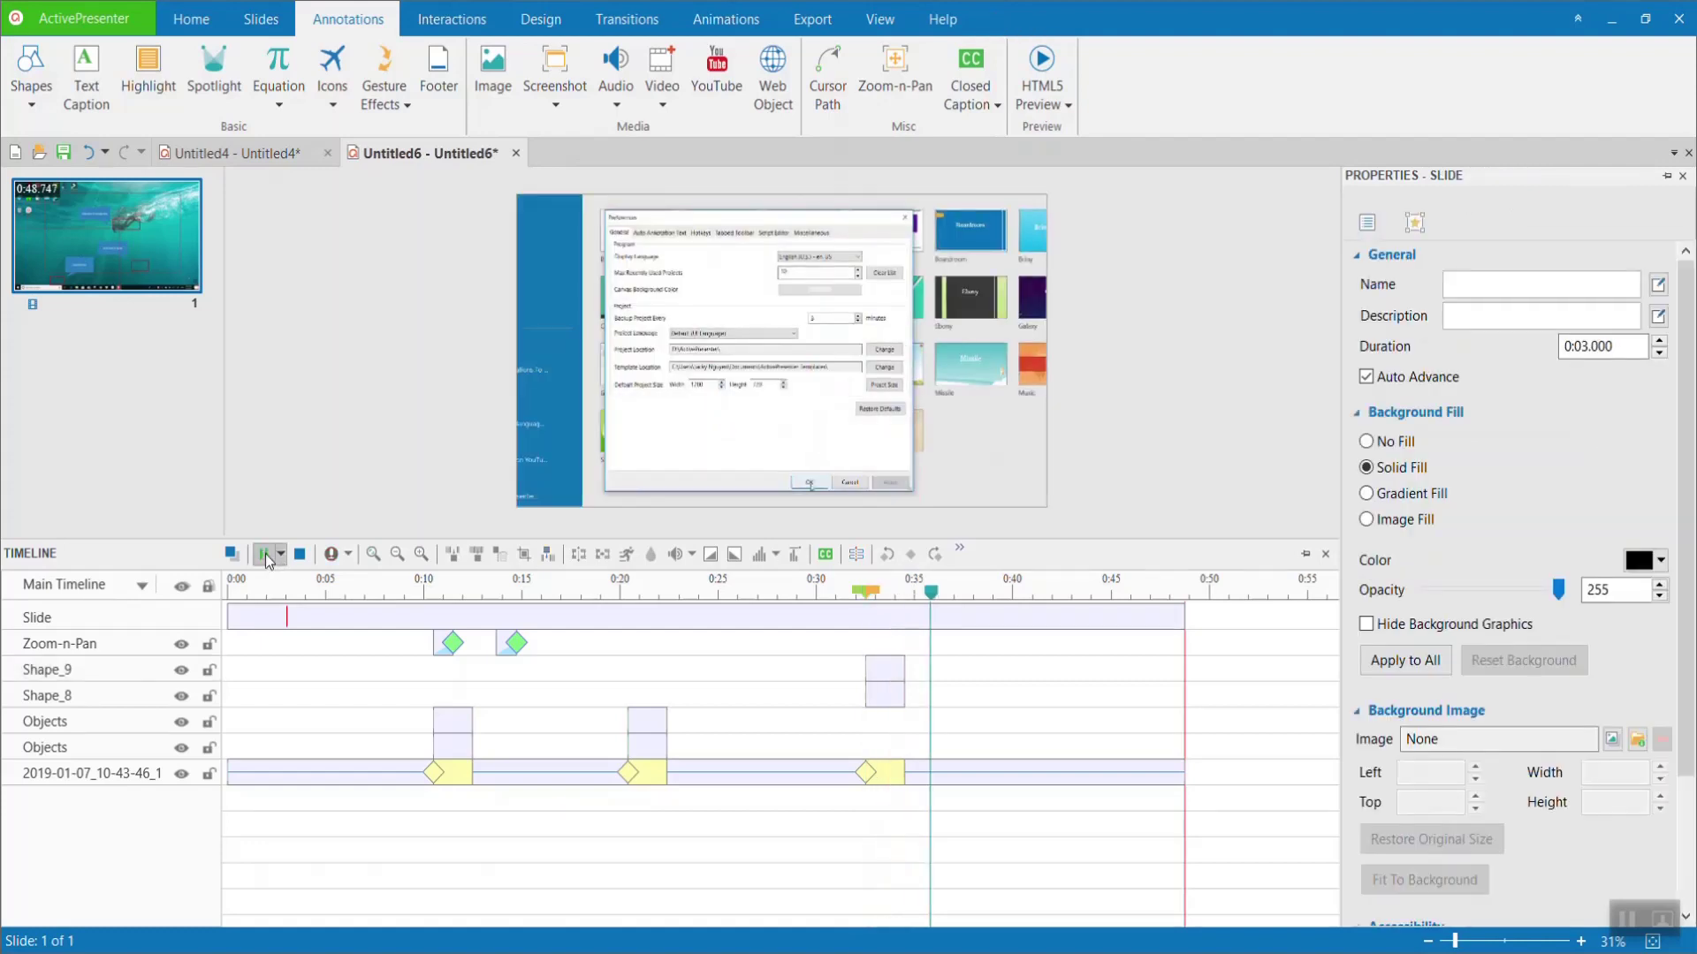
pyautogui.click(972, 774)
pyautogui.click(548, 554)
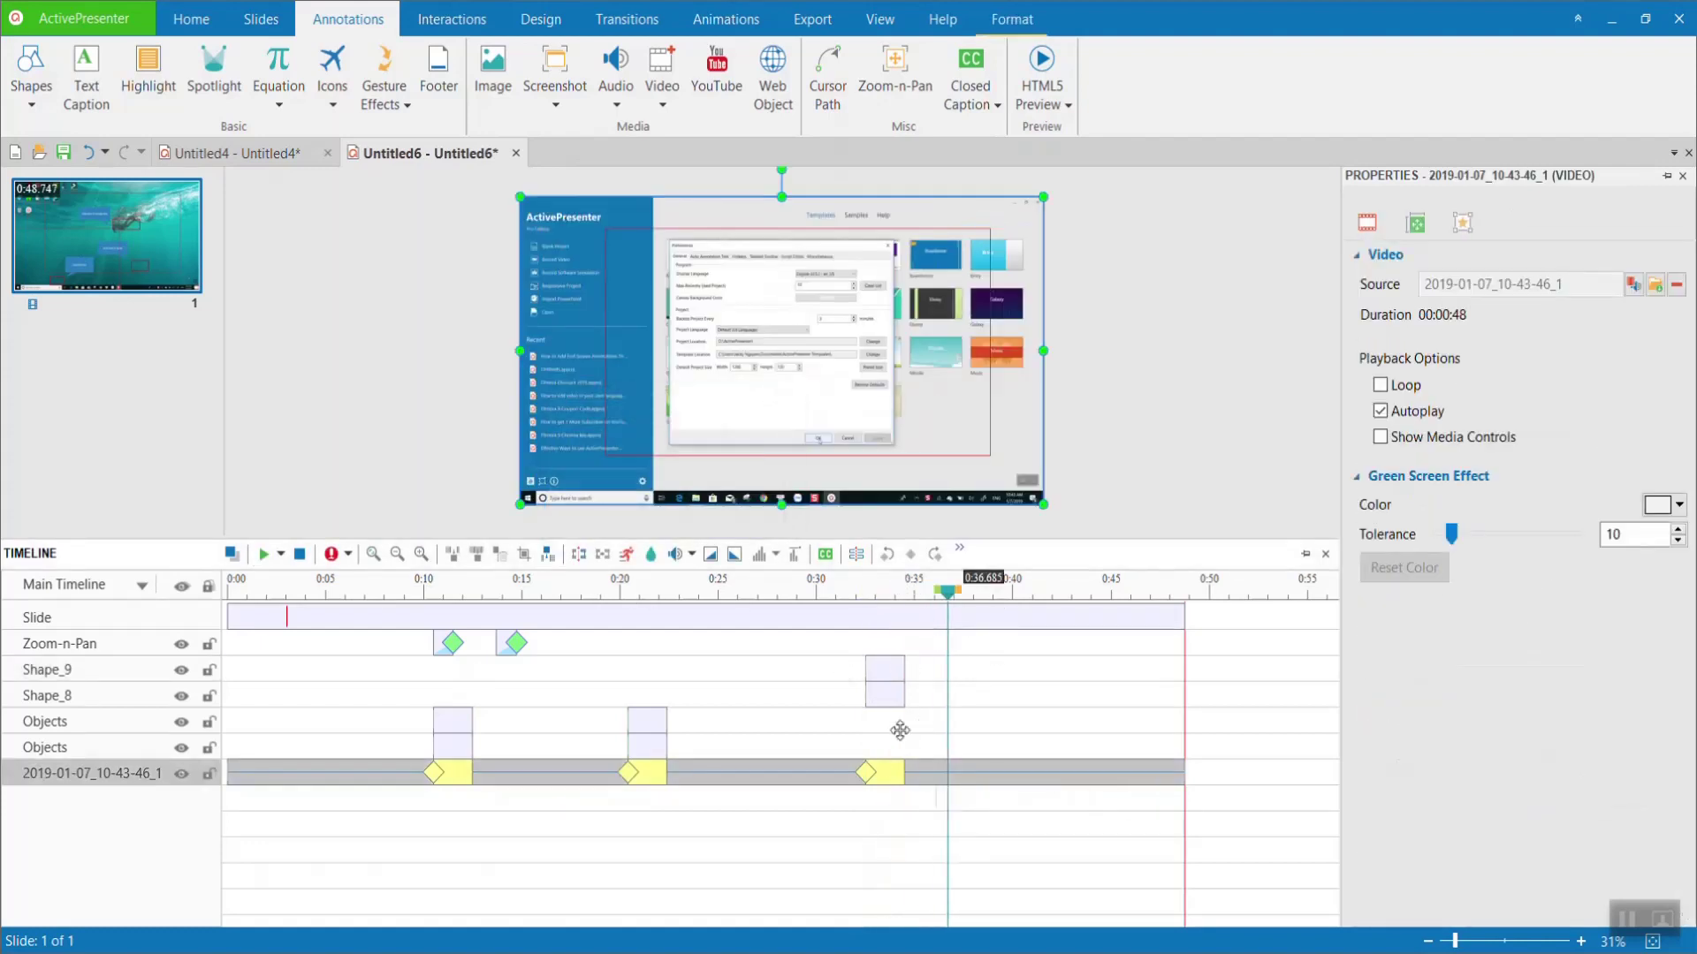
# Step: Copy the Apply callout to 0:36.685, aim its pointer at the recorded OK button and change its text to "Click OK"
pyautogui.click(897, 693)
pyautogui.click(896, 669)
pyautogui.hotkey('ctrl', 'c')
pyautogui.click(1015, 772)
pyautogui.hotkey('ctrl', 'v')
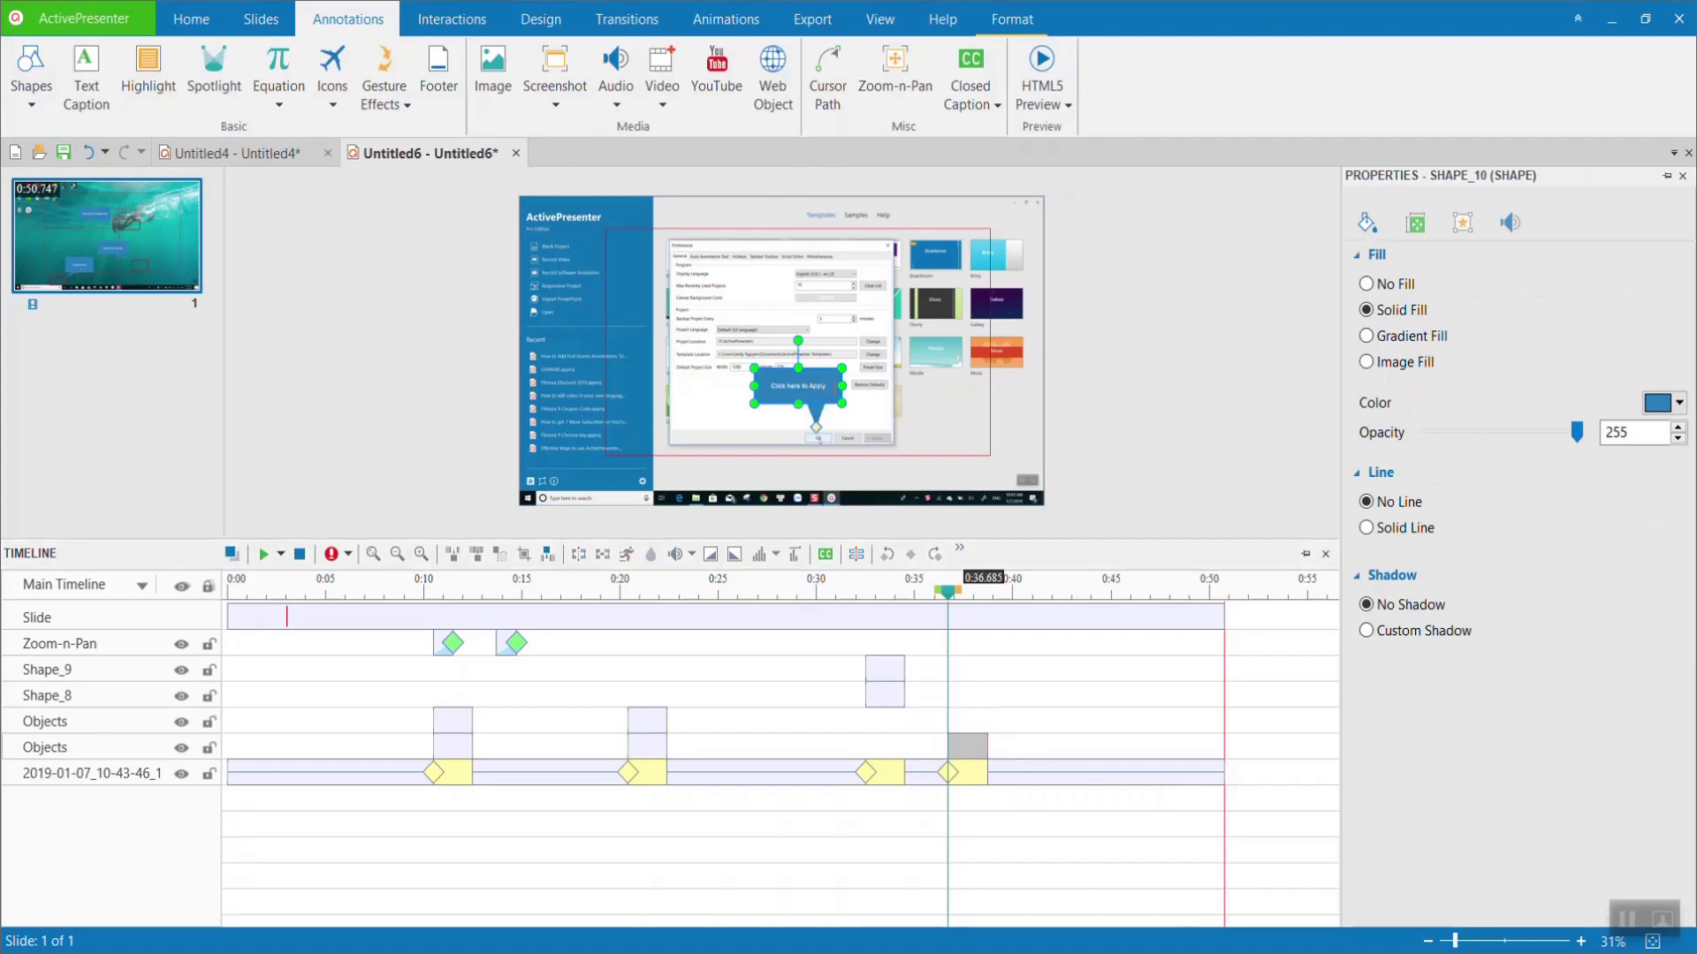
pyautogui.click(395, 625)
# Step: Play on to 0:40.503 and insert a Zoom-n-Pan there that zooms back out to the whole frame
pyautogui.click(265, 555)
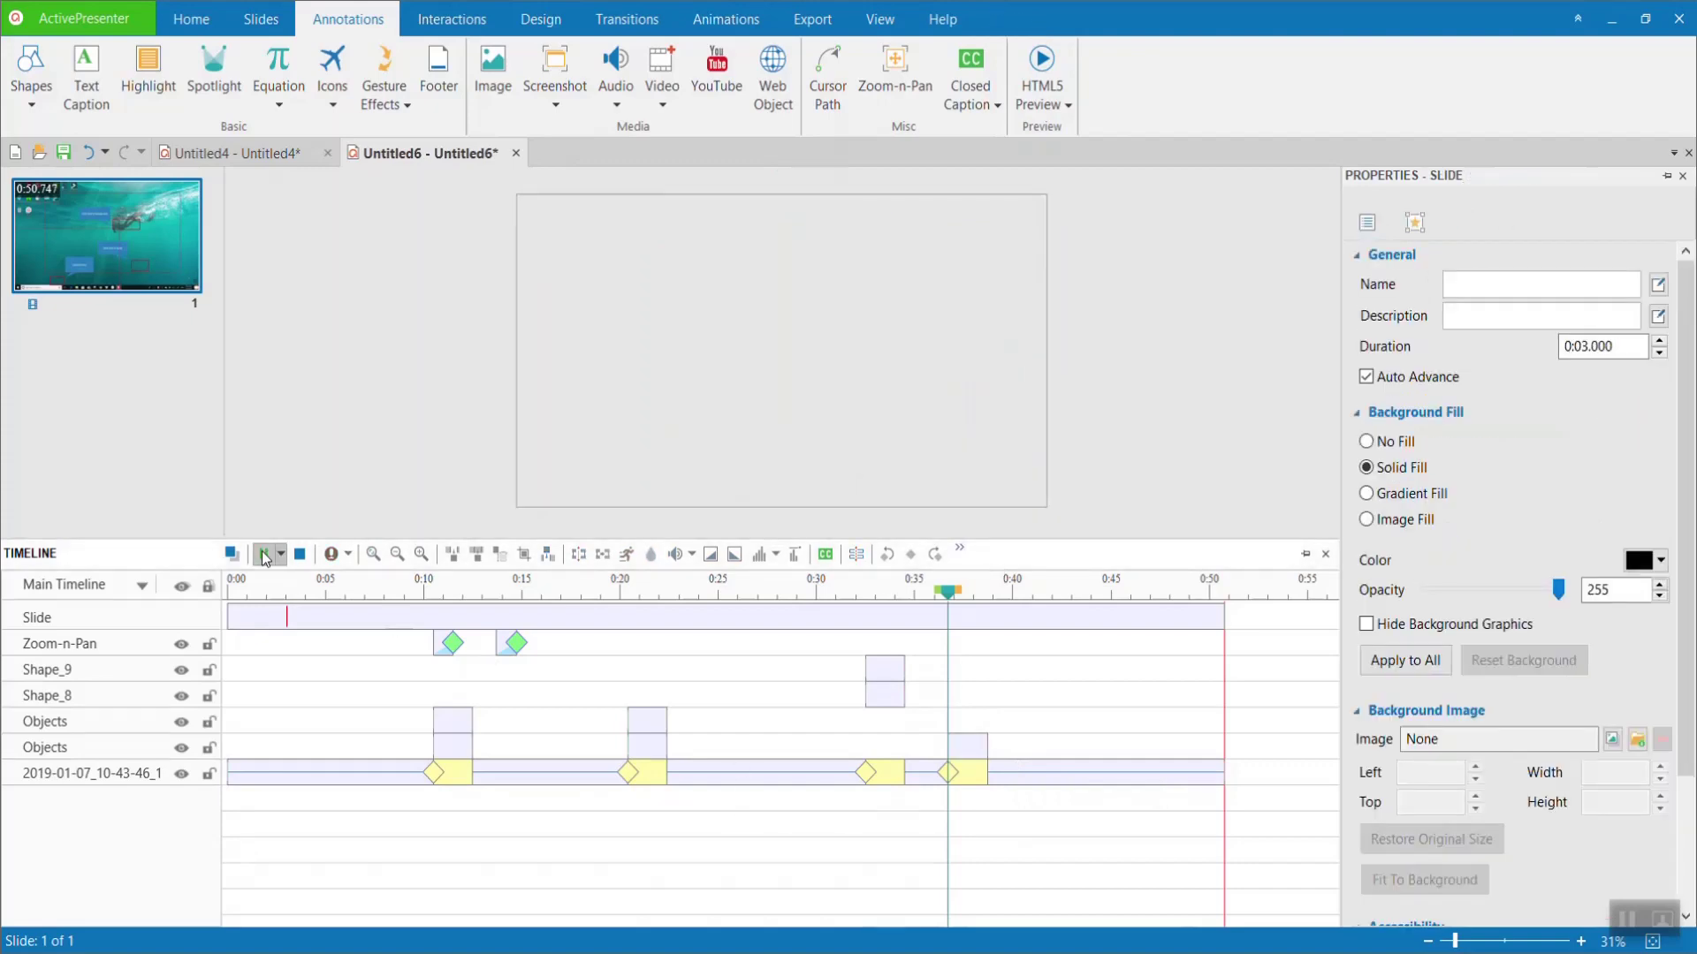
pyautogui.click(266, 555)
pyautogui.click(1005, 767)
pyautogui.click(894, 84)
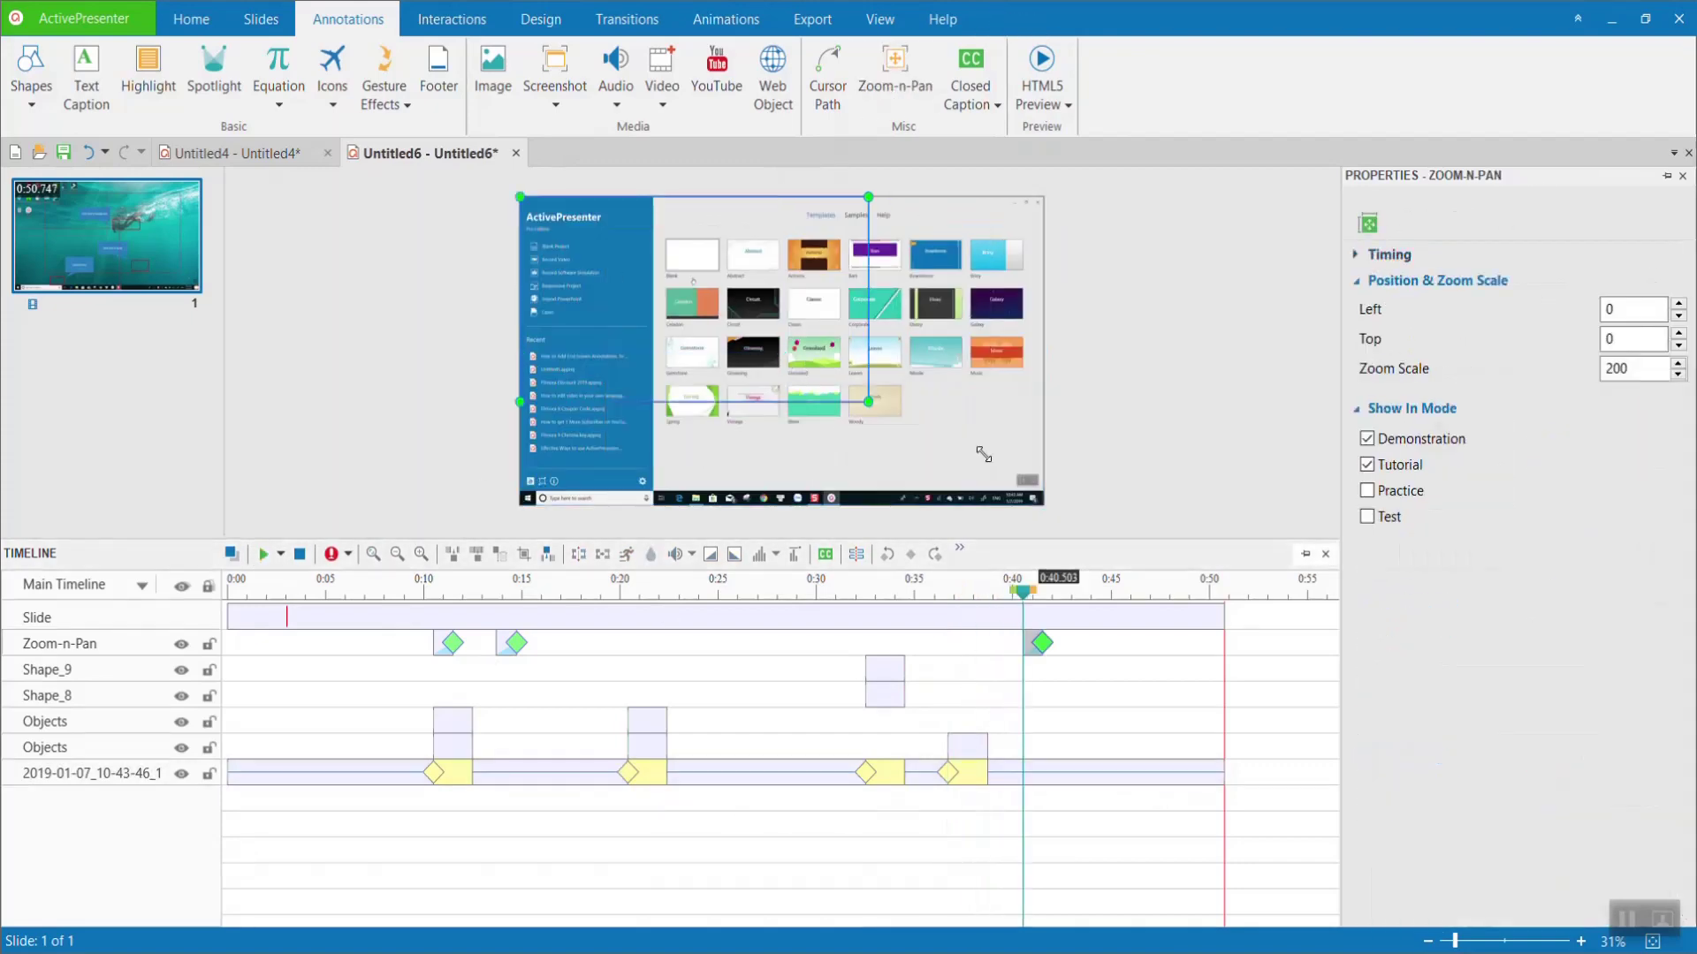
# Step: Play on to 0:43.297 and insert 2 seconds of time into the video at that point
pyautogui.click(263, 554)
pyautogui.click(263, 559)
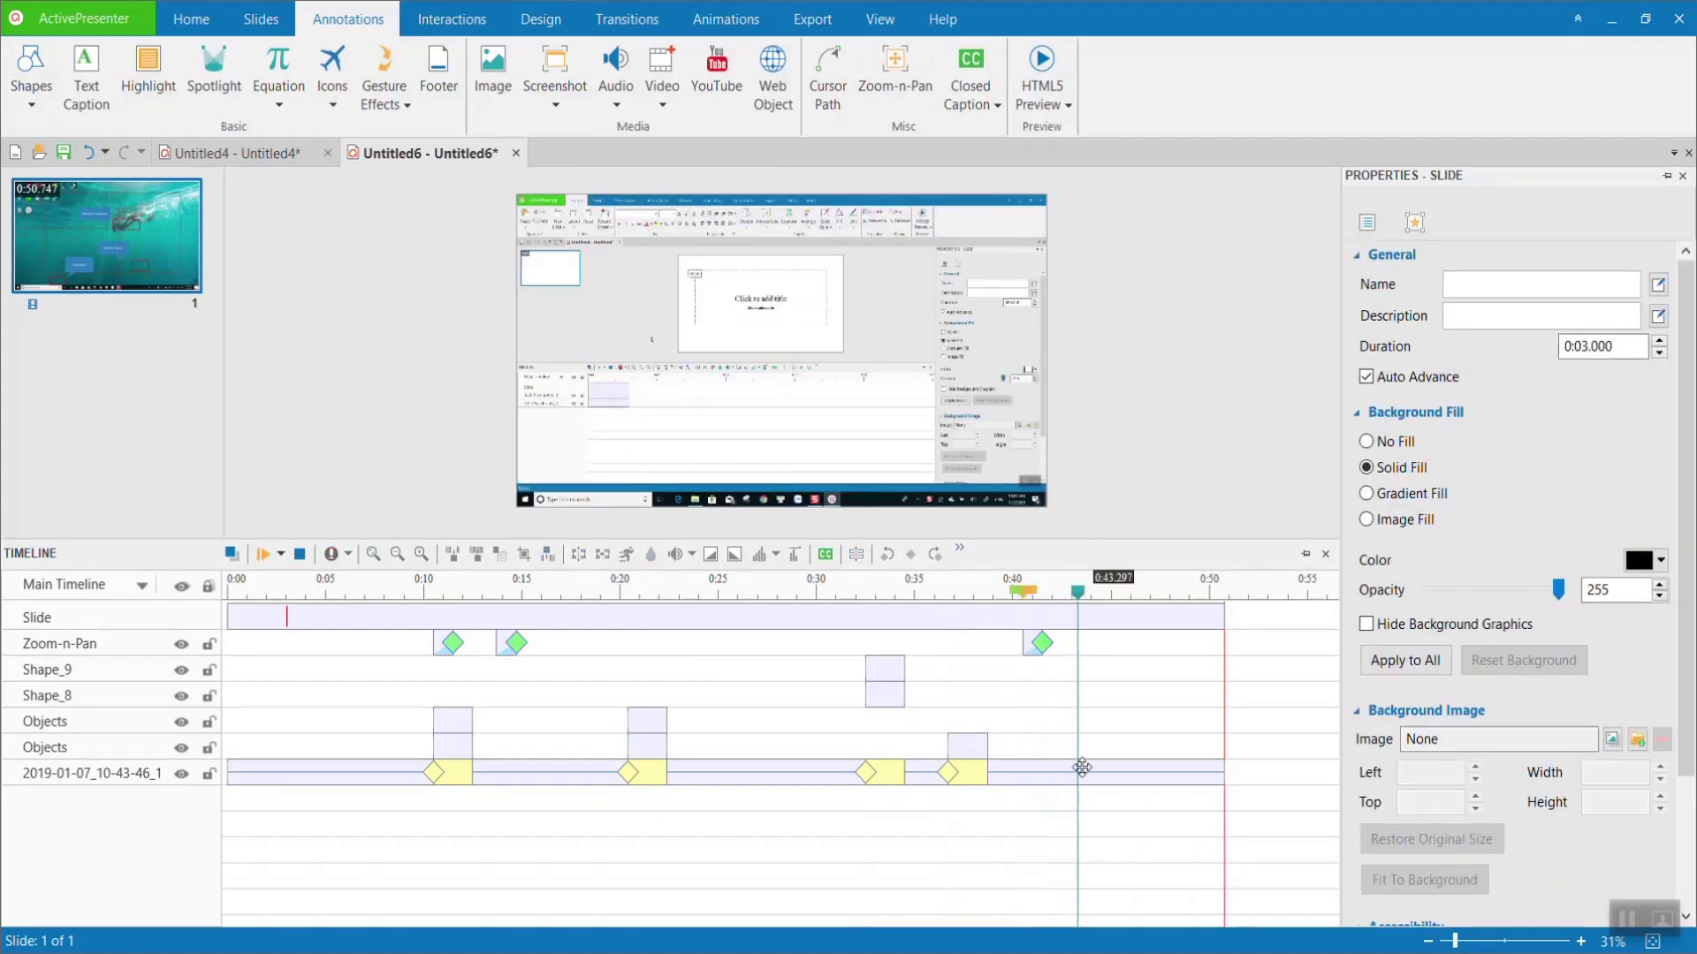
pyautogui.click(1079, 770)
pyautogui.click(554, 556)
pyautogui.click(698, 532)
# Step: Insert a text caption reading "Thanks for watching!" at 0:43.297 and enlarge it across the middle of the frame
pyautogui.click(87, 97)
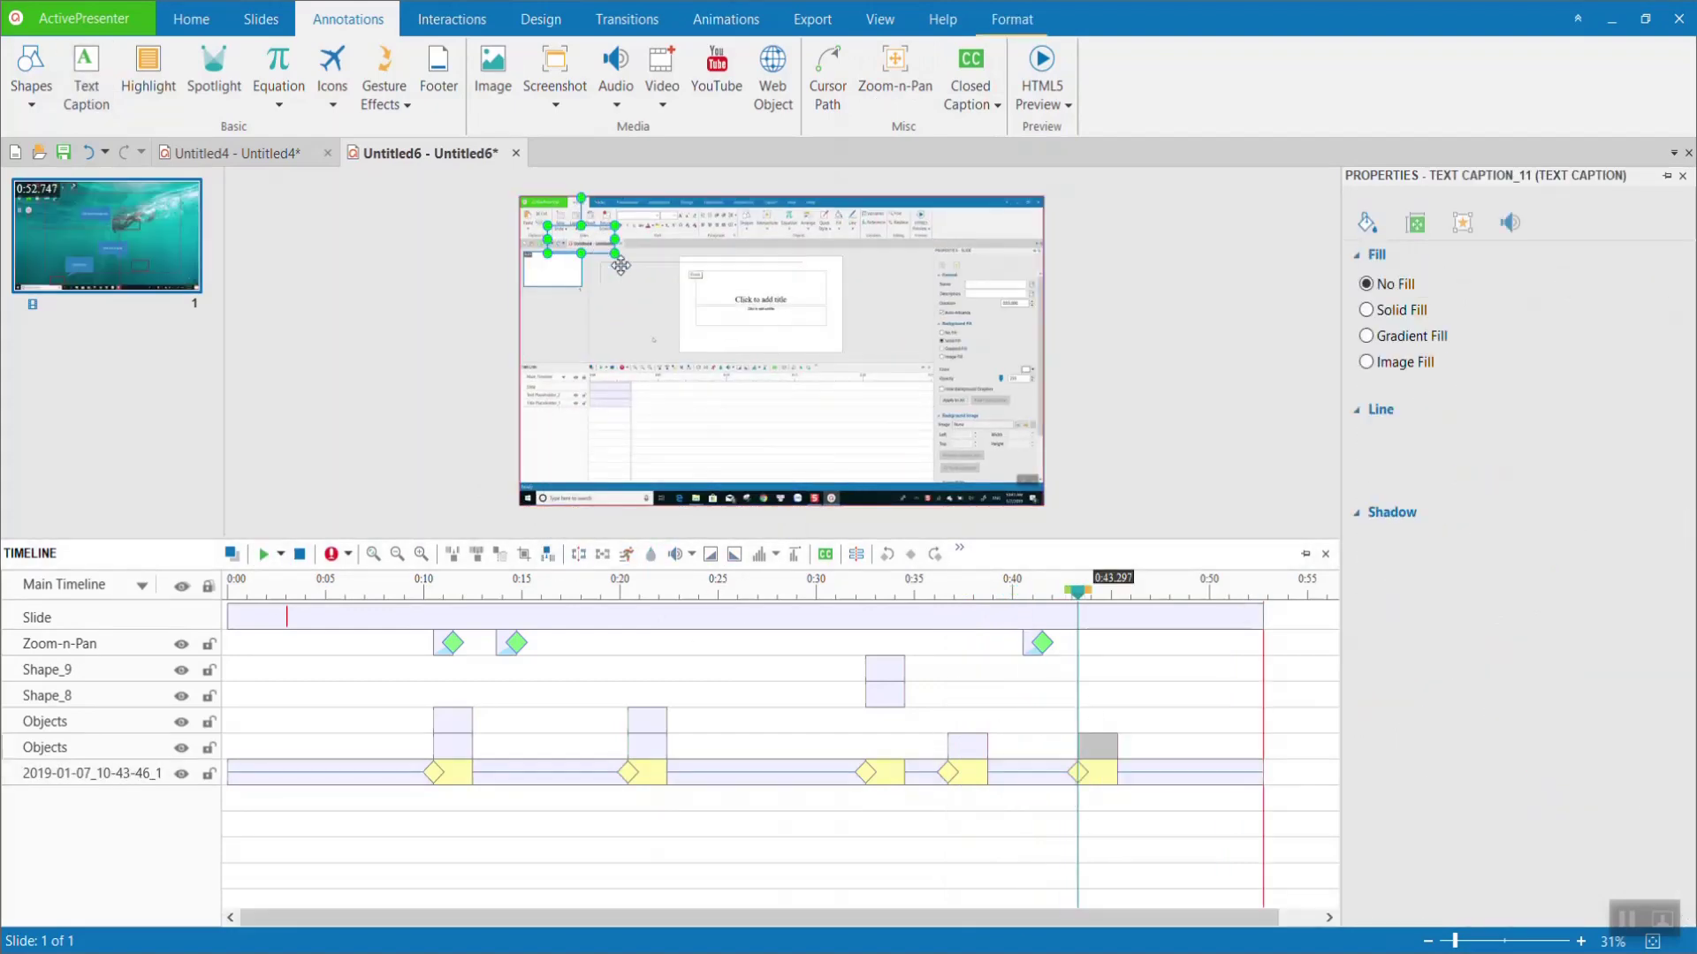
pyautogui.moveTo(573, 256); pyautogui.dragTo(758, 385)
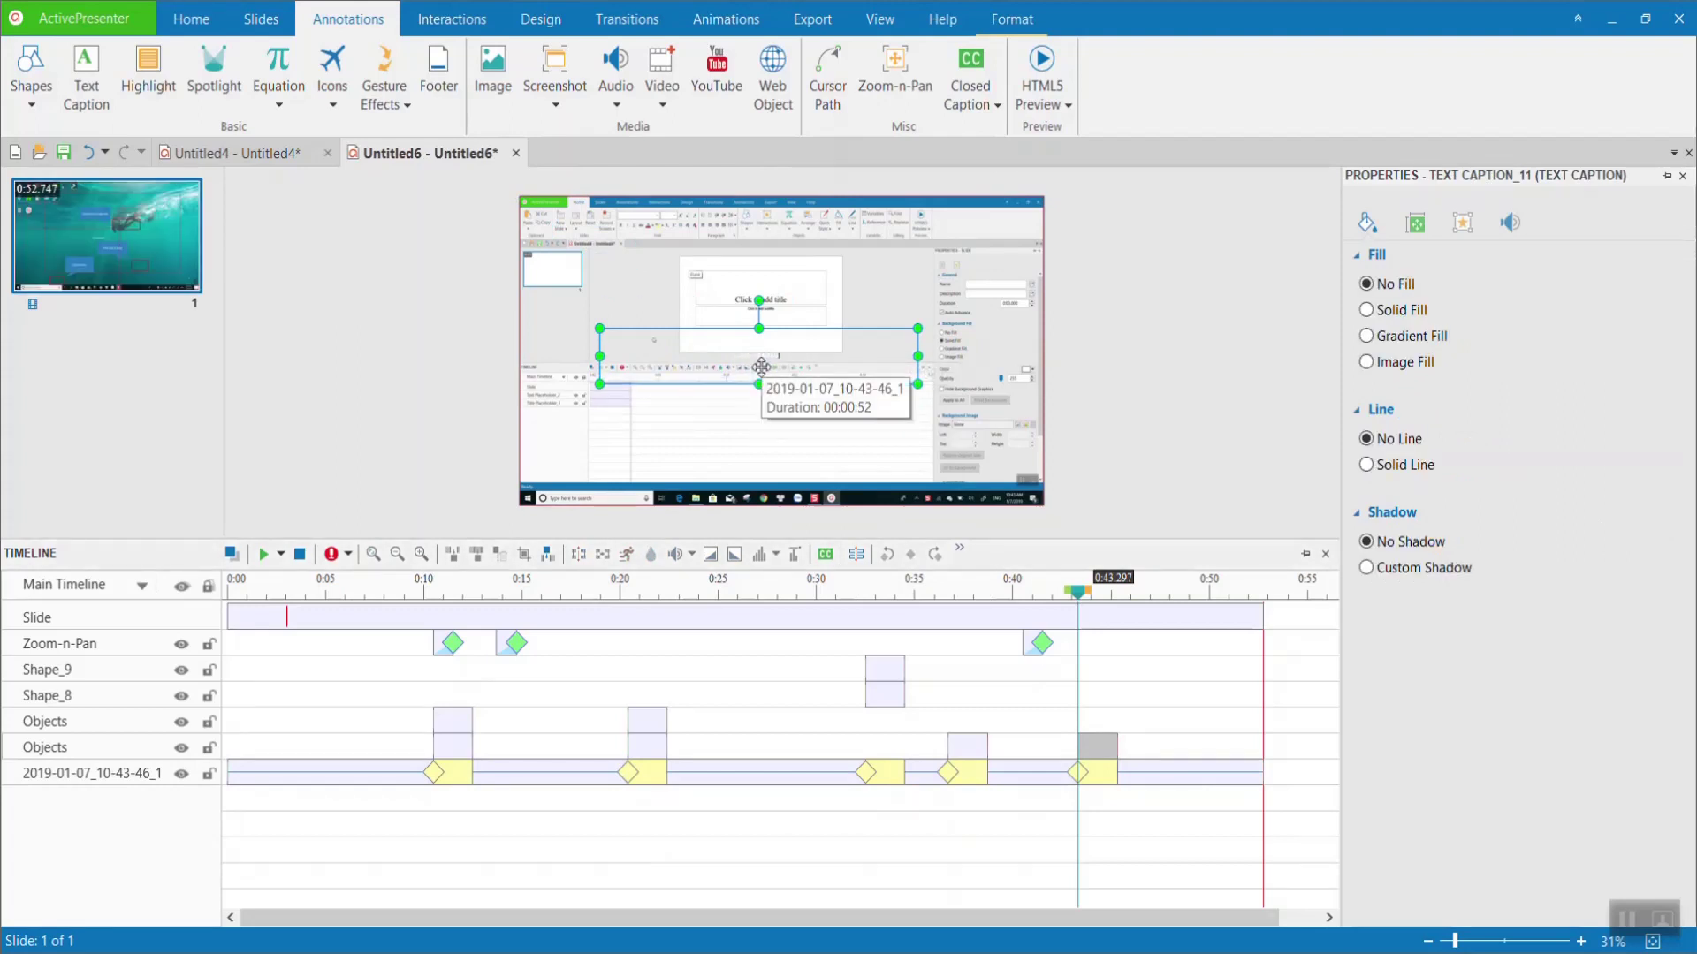
pyautogui.write('Thanks for watching!')
# Step: Colour the "Thanks for watching!" text yellow and widen its caption box to the frame's right edge
pyautogui.hotkey('ctrl', 'a')
pyautogui.click(770, 291)
pyautogui.click(740, 667)
pyautogui.click(793, 288)
pyautogui.click(831, 361)
pyautogui.click(831, 360)
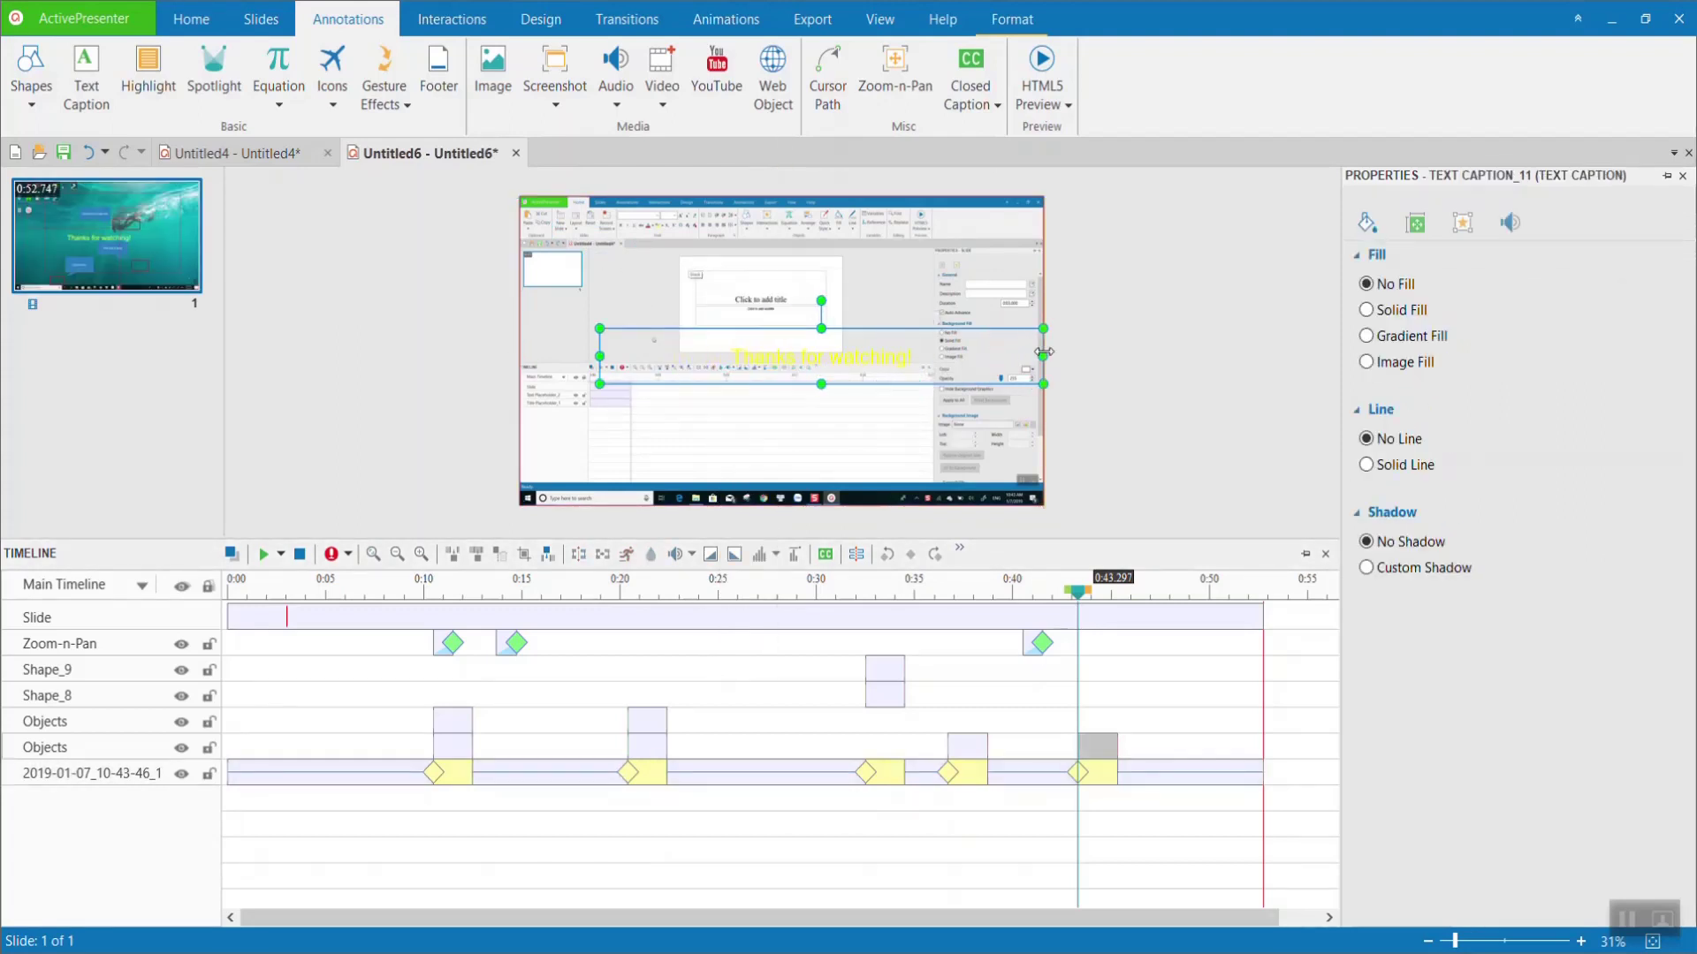
# Step: Extend the closing caption across the frame's full width, with text size 96 and a solid black fill
pyautogui.doubleClick(822, 359)
pyautogui.press('Return')
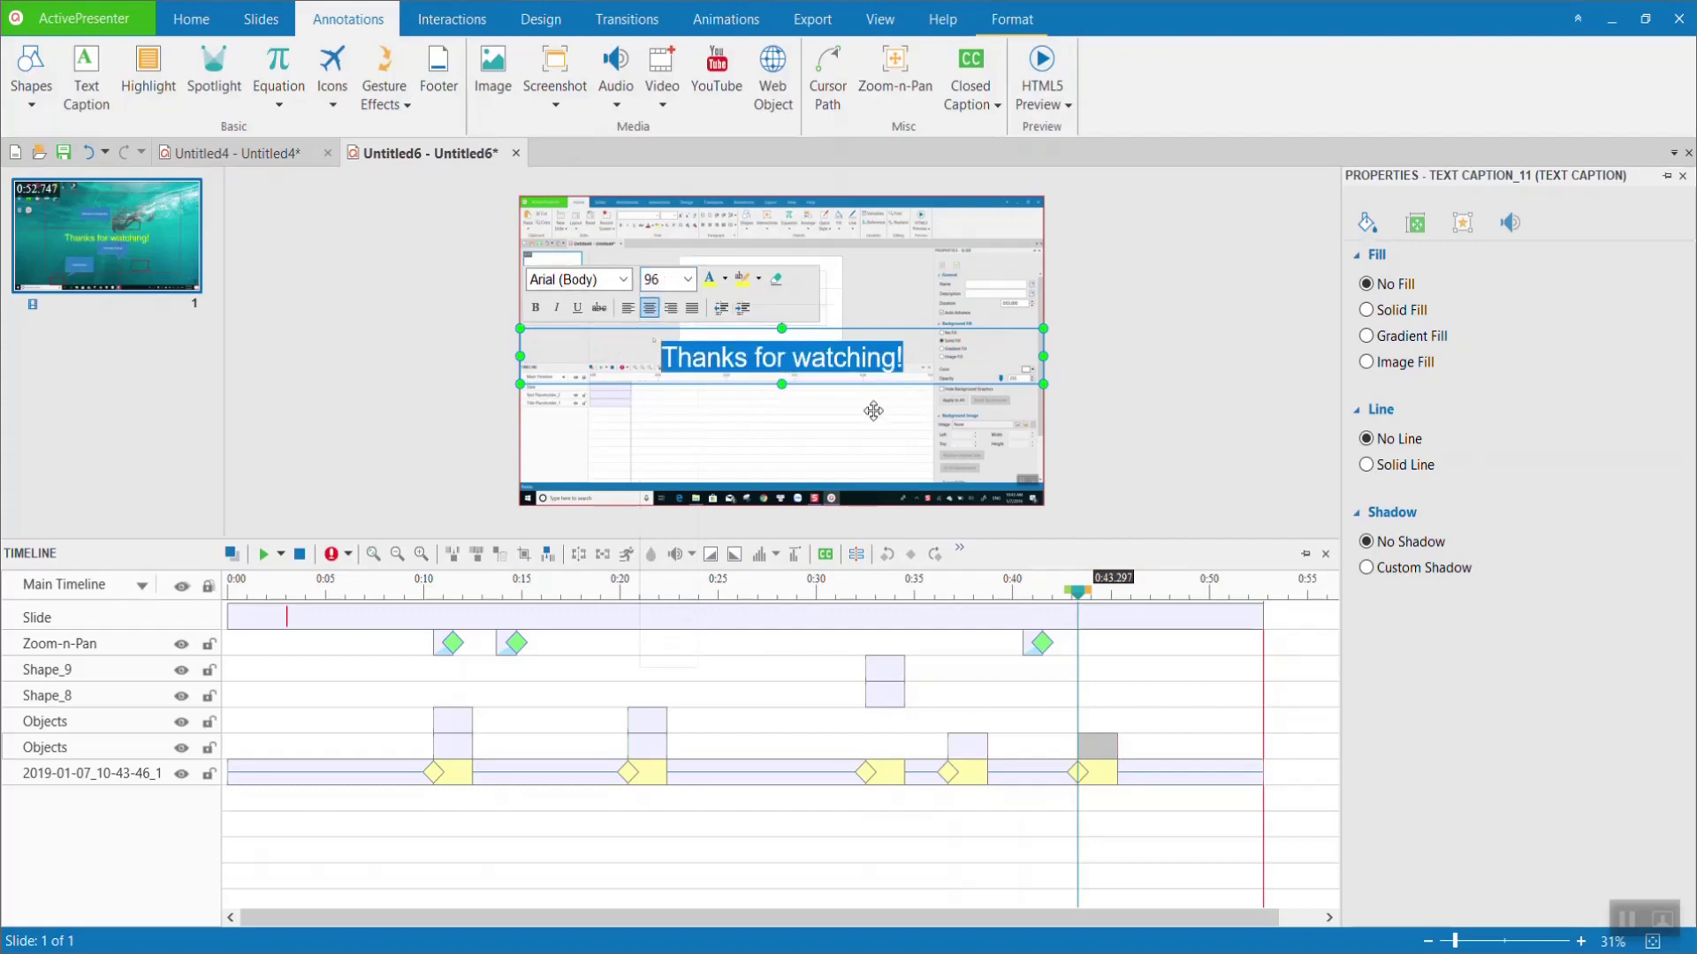
pyautogui.click(1368, 311)
pyautogui.click(708, 447)
# Step: Play on to 0:45.765, split the video there and delete the part after the split
pyautogui.moveTo(1077, 593); pyautogui.dragTo(1061, 593)
pyautogui.click(265, 555)
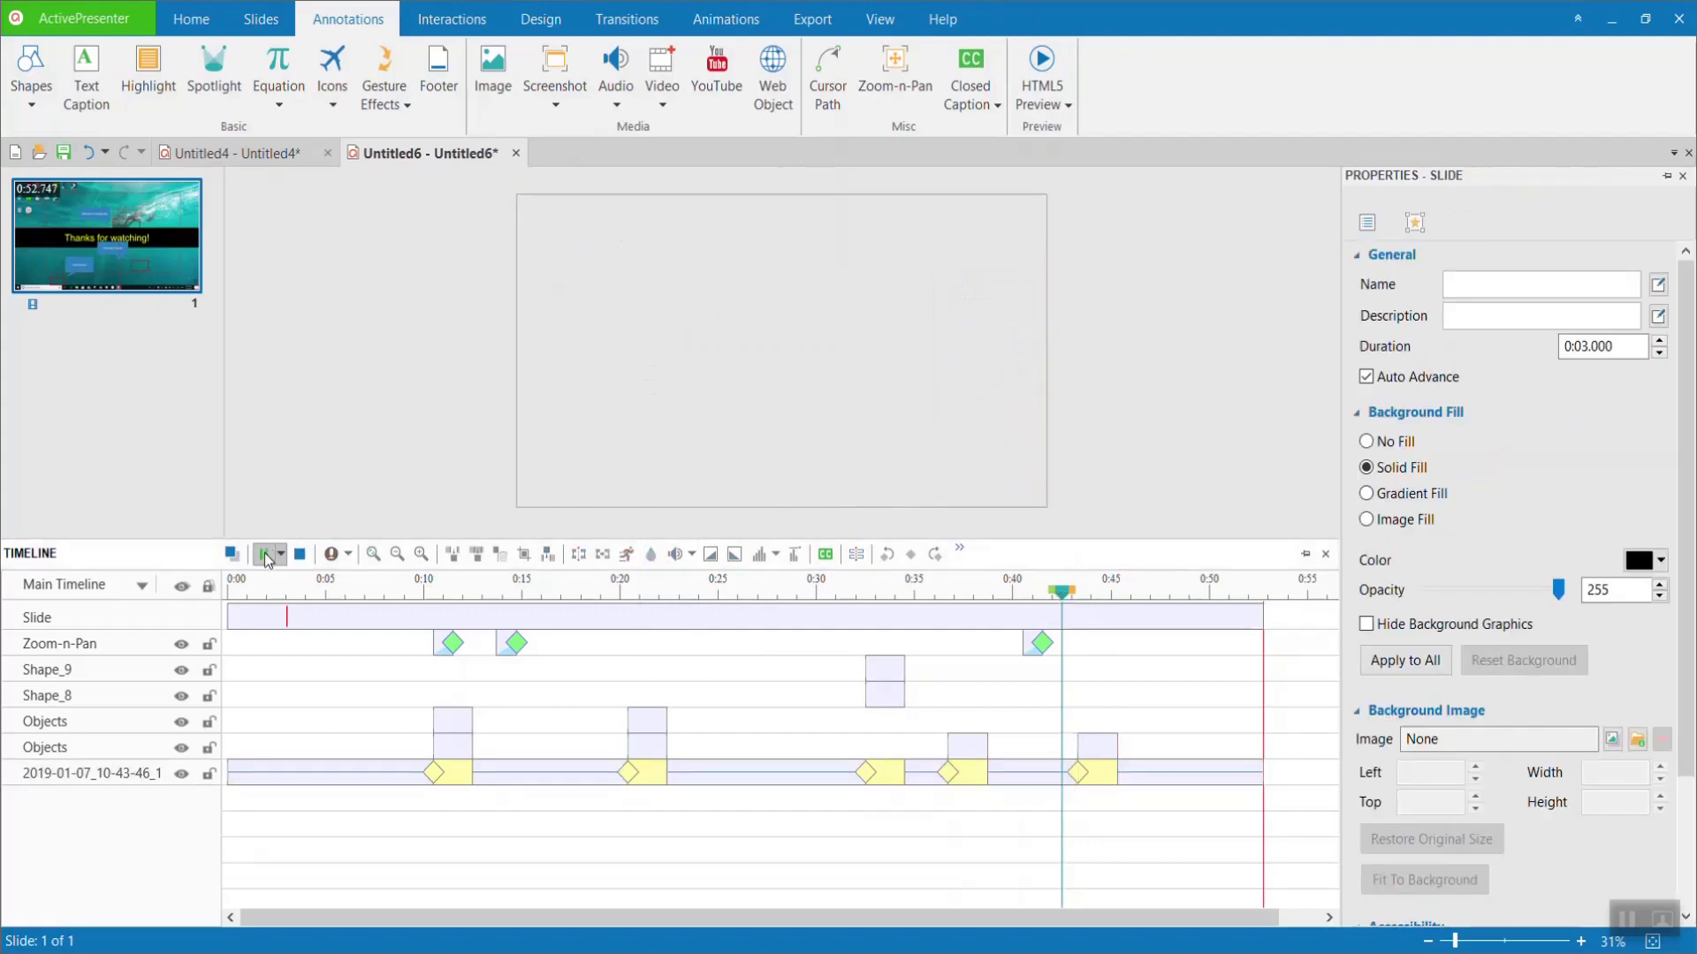
pyautogui.click(265, 555)
pyautogui.click(1155, 771)
pyautogui.click(579, 561)
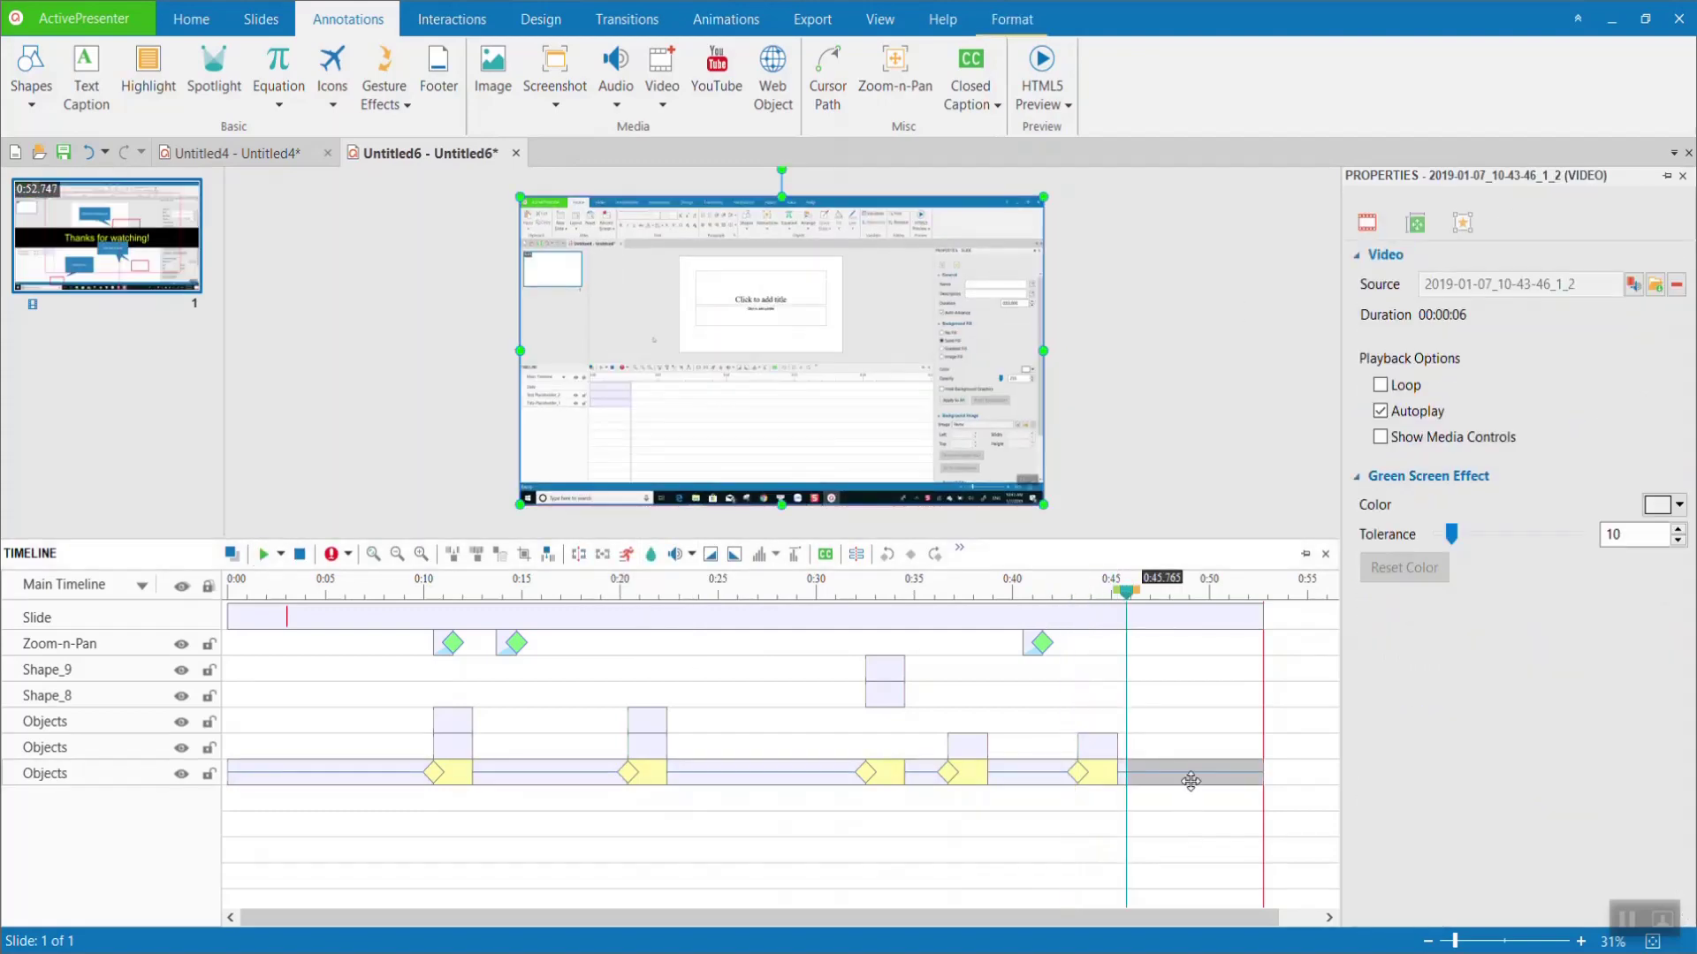
pyautogui.press('Delete')
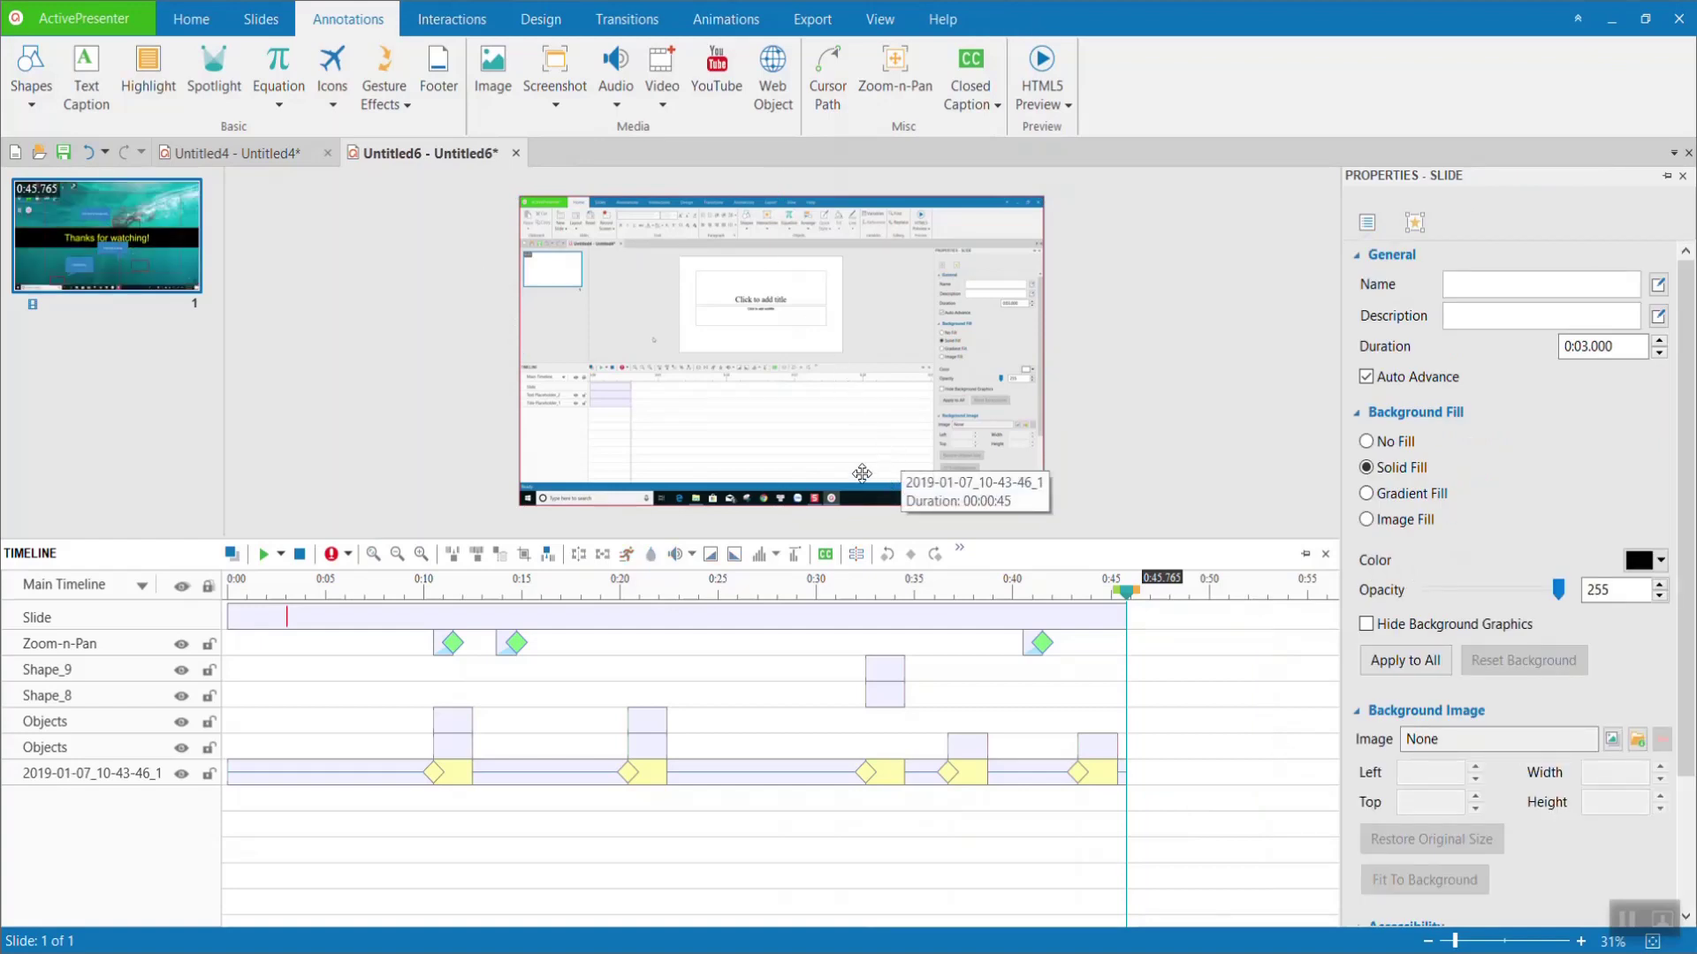
# Step: Export the project to video in MP4 format as Untitled6.mp4
pyautogui.click(803, 22)
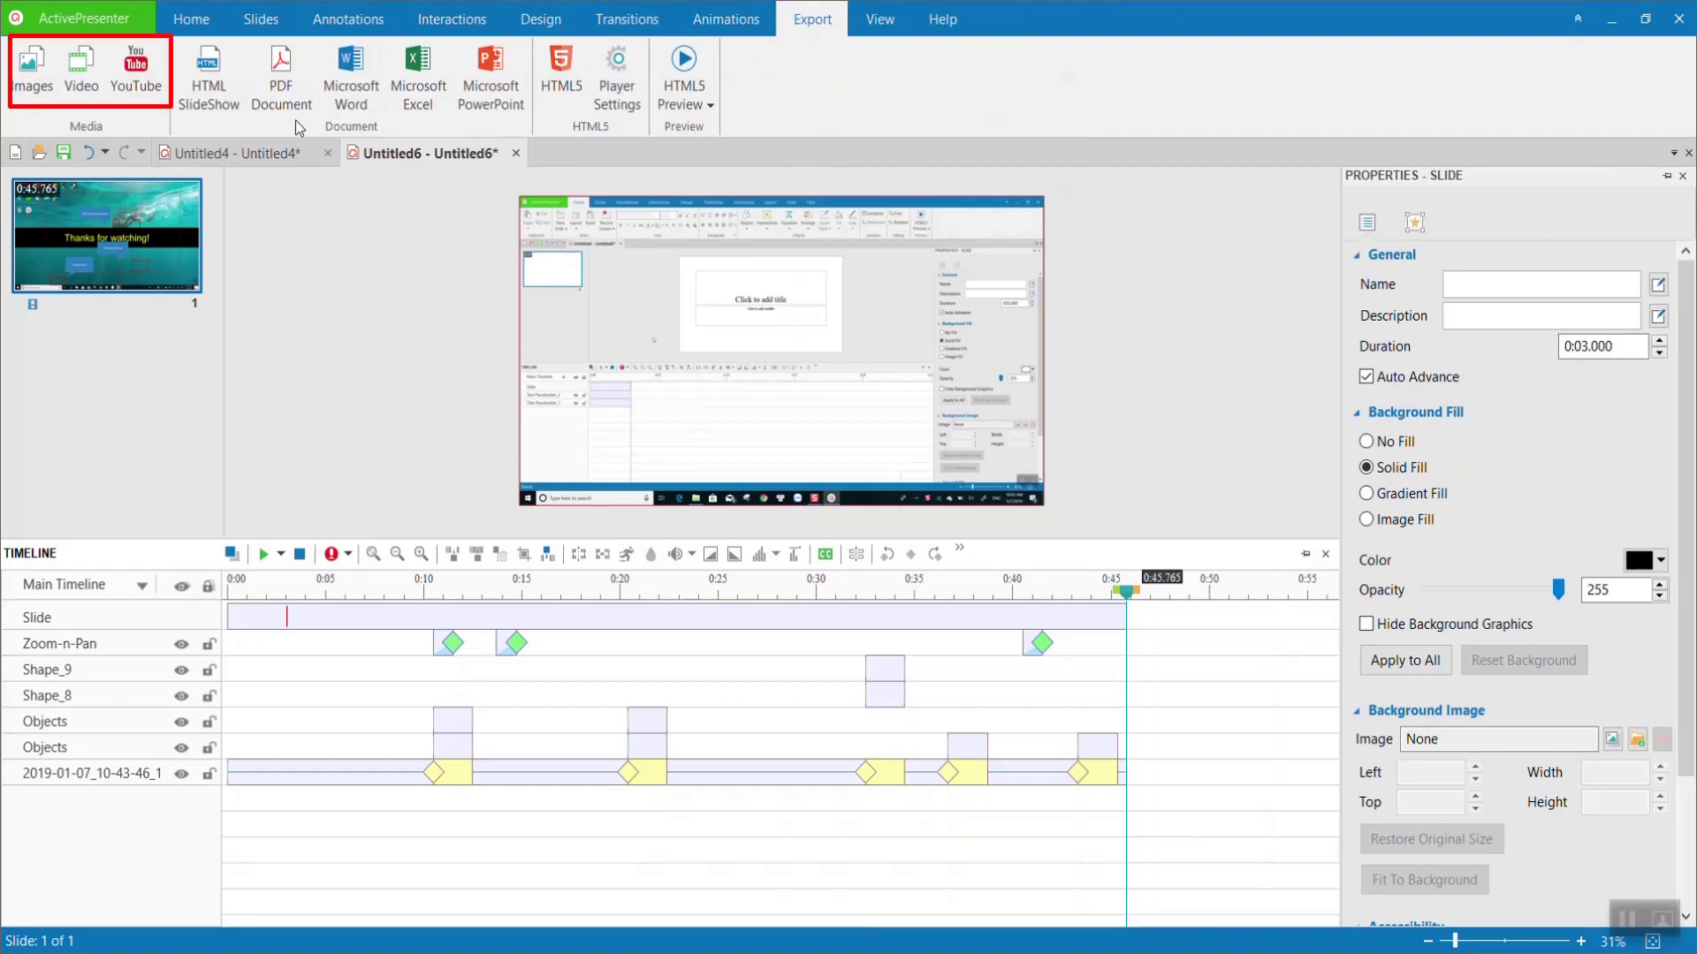
pyautogui.click(87, 82)
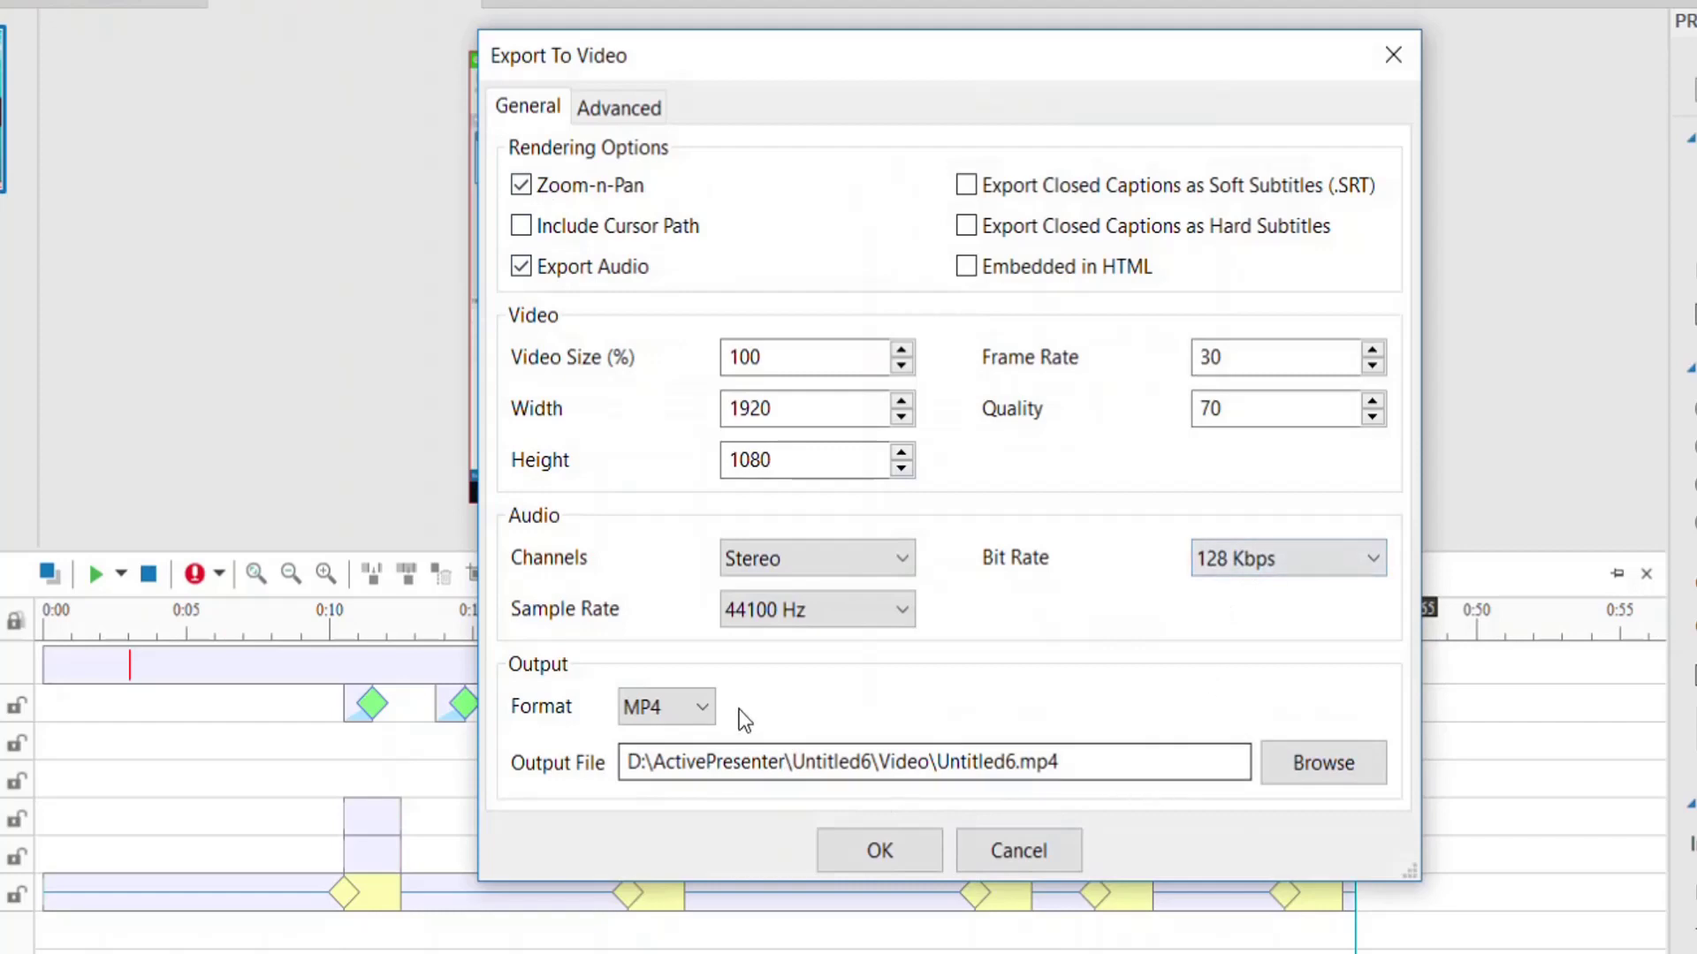
pyautogui.click(714, 706)
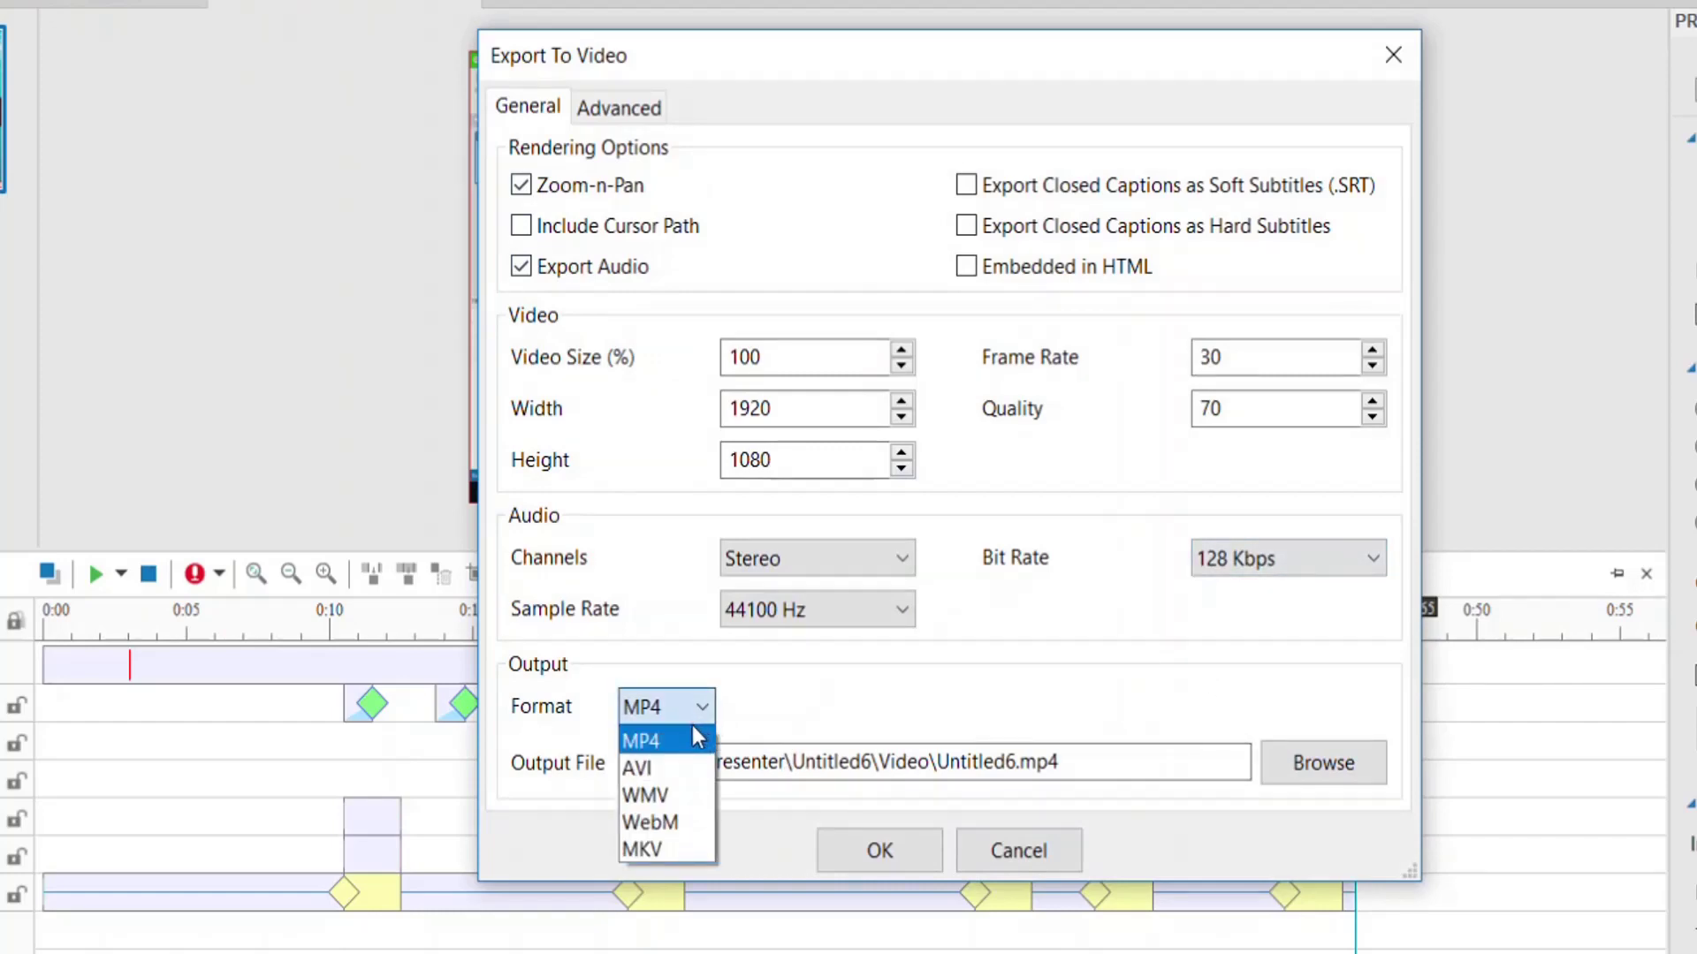
pyautogui.click(1100, 618)
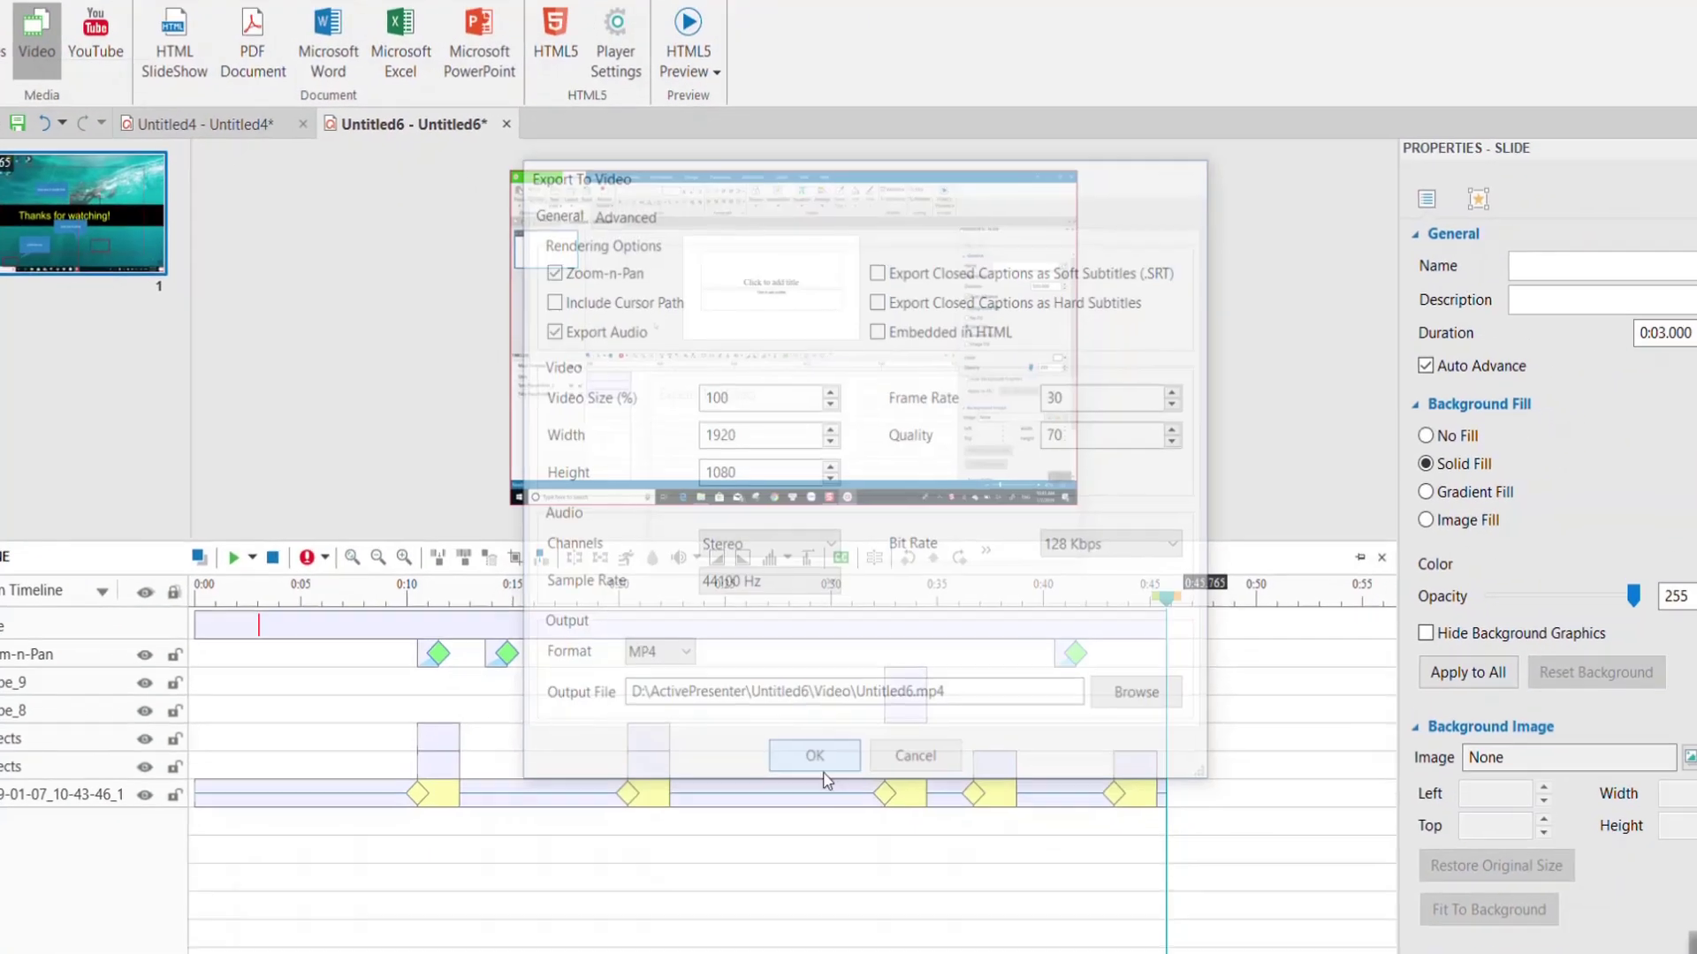
pyautogui.click(814, 758)
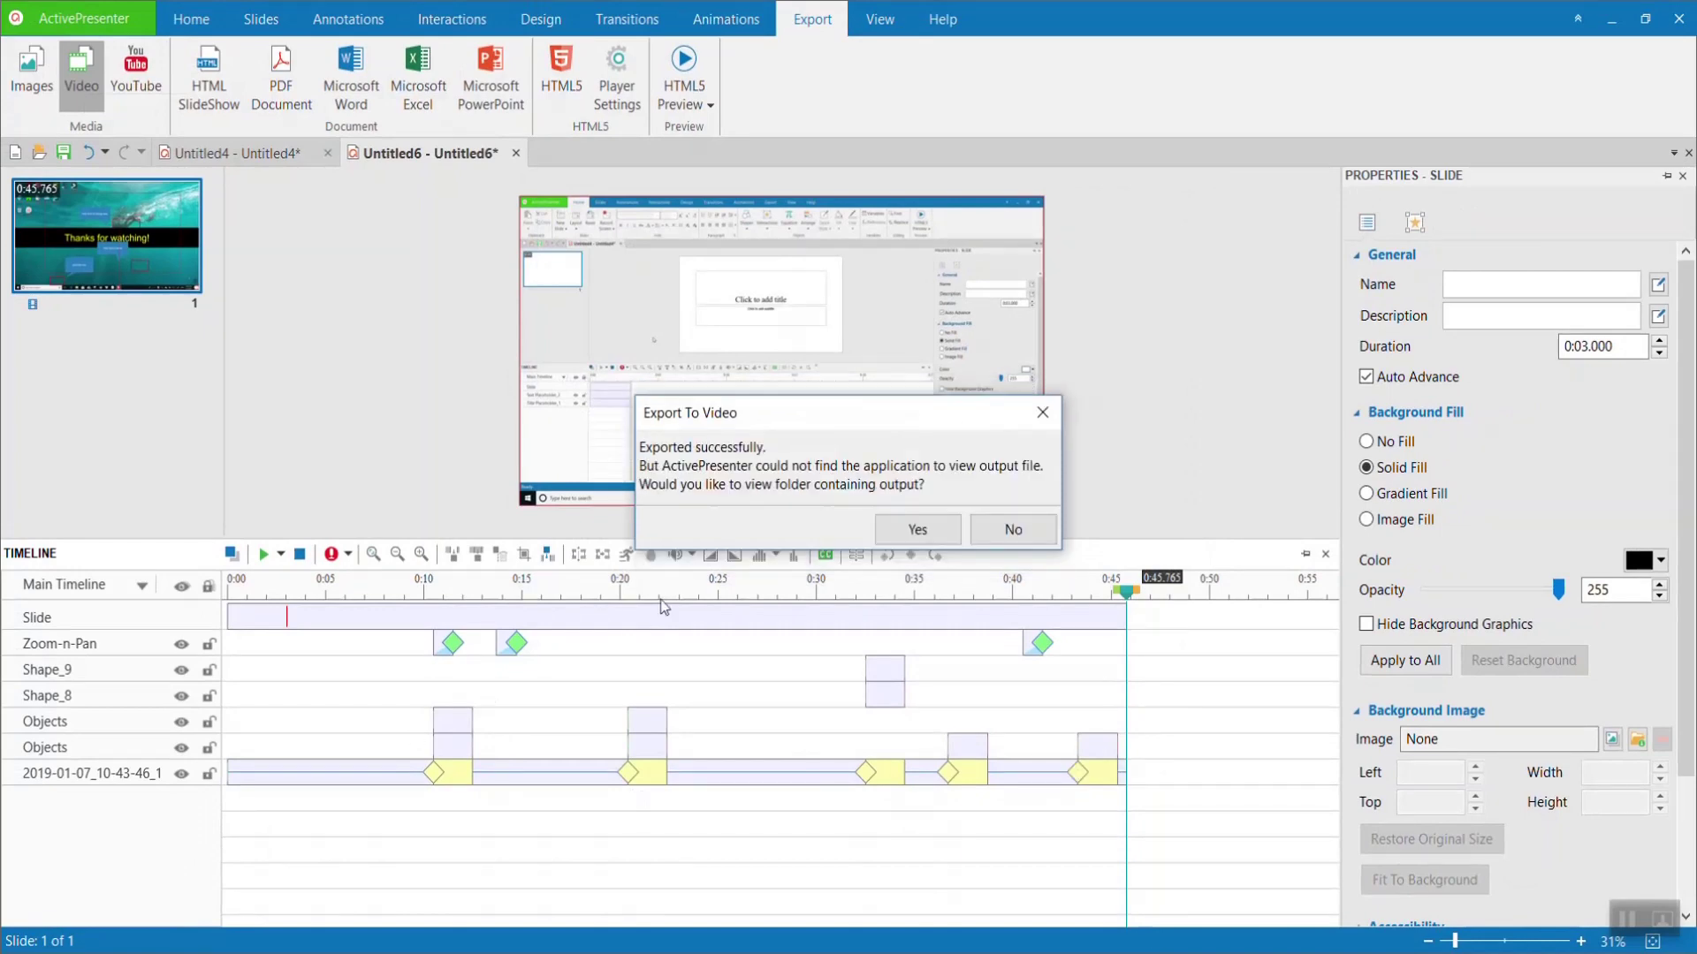
# Step: Open the folder containing the exported output and play the Untitled6 video
pyautogui.click(917, 530)
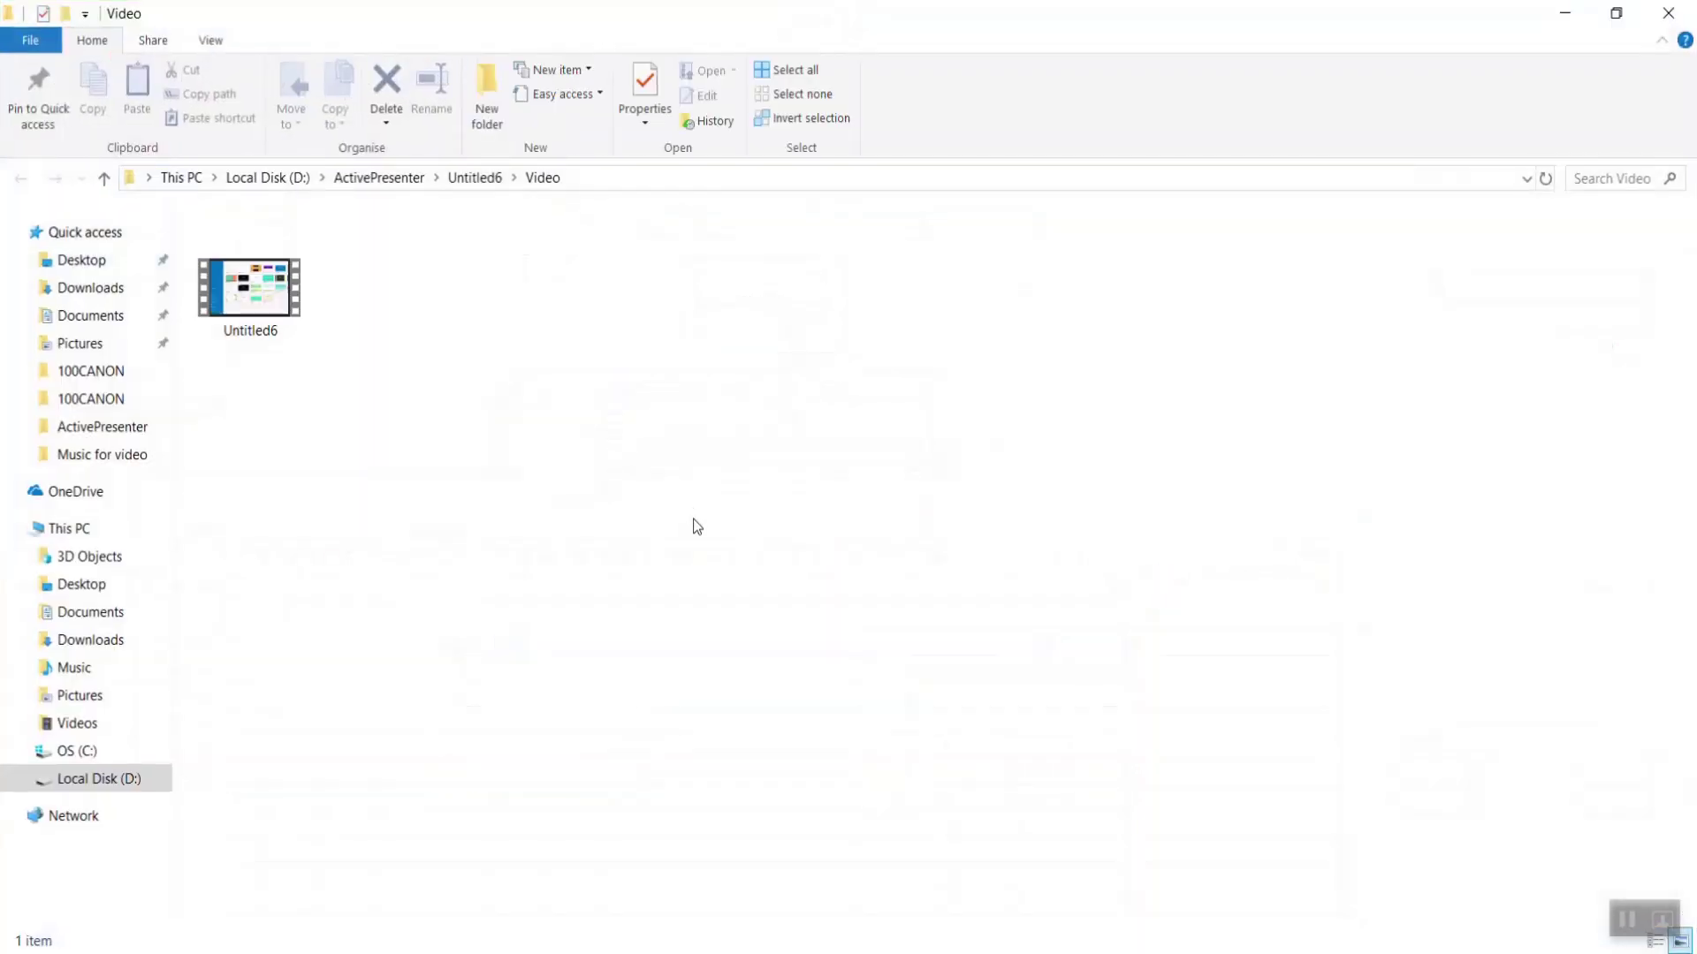
pyautogui.doubleClick(253, 295)
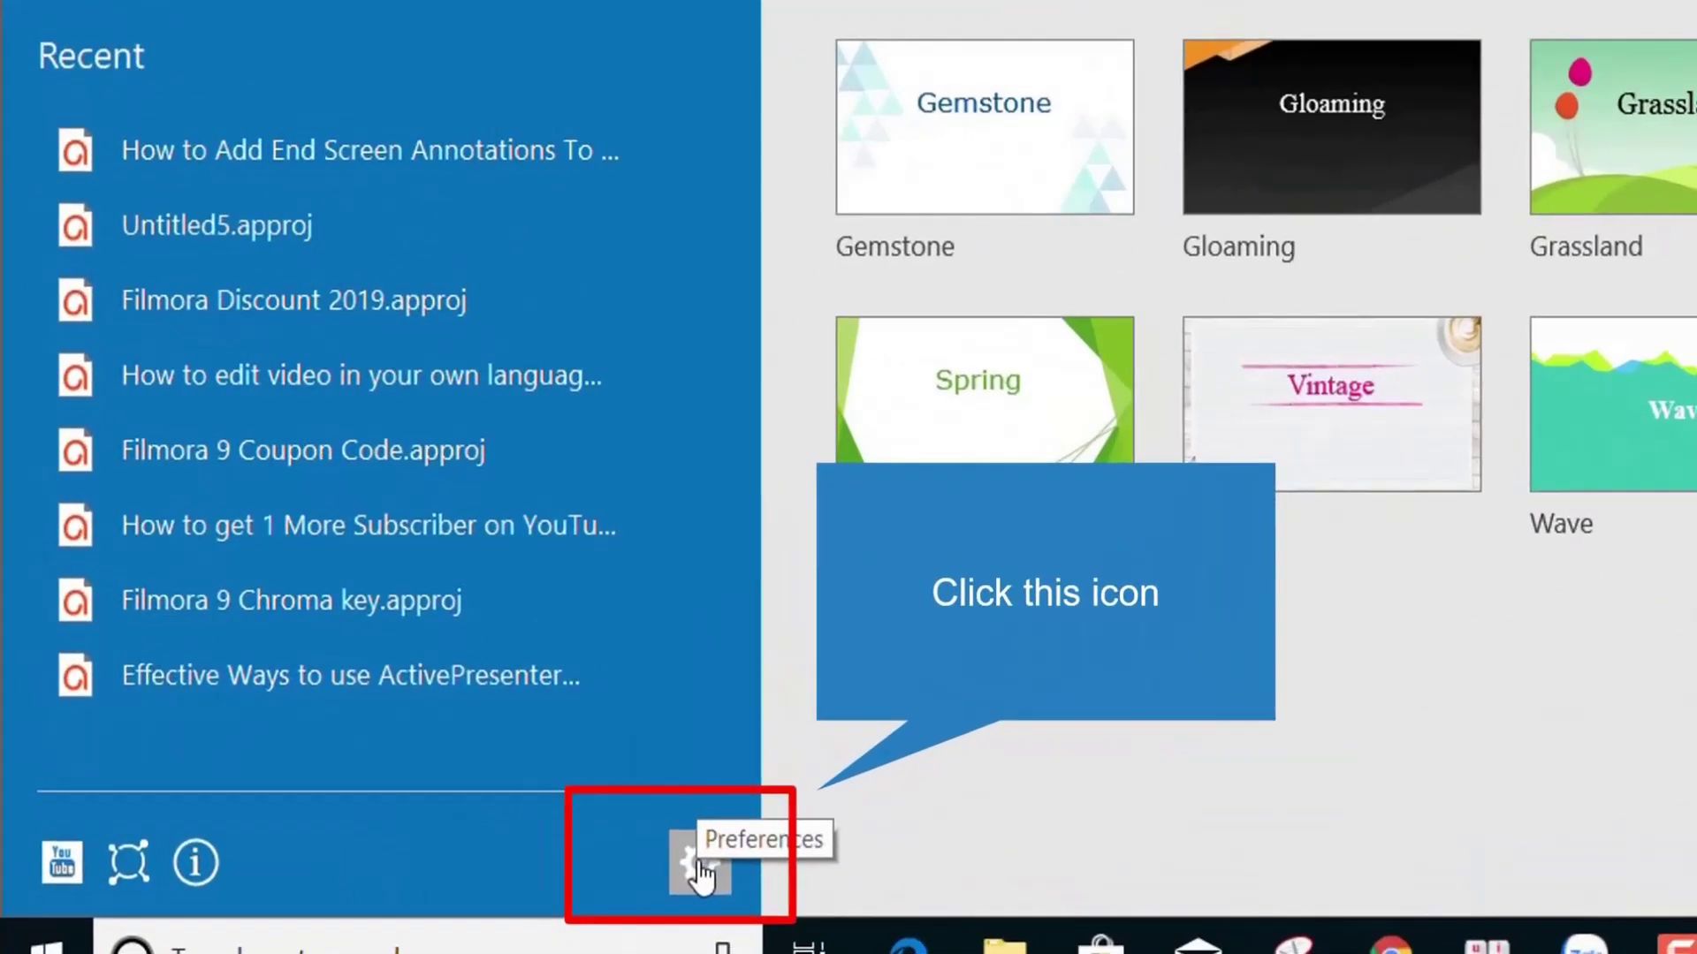
pyautogui.click(700, 866)
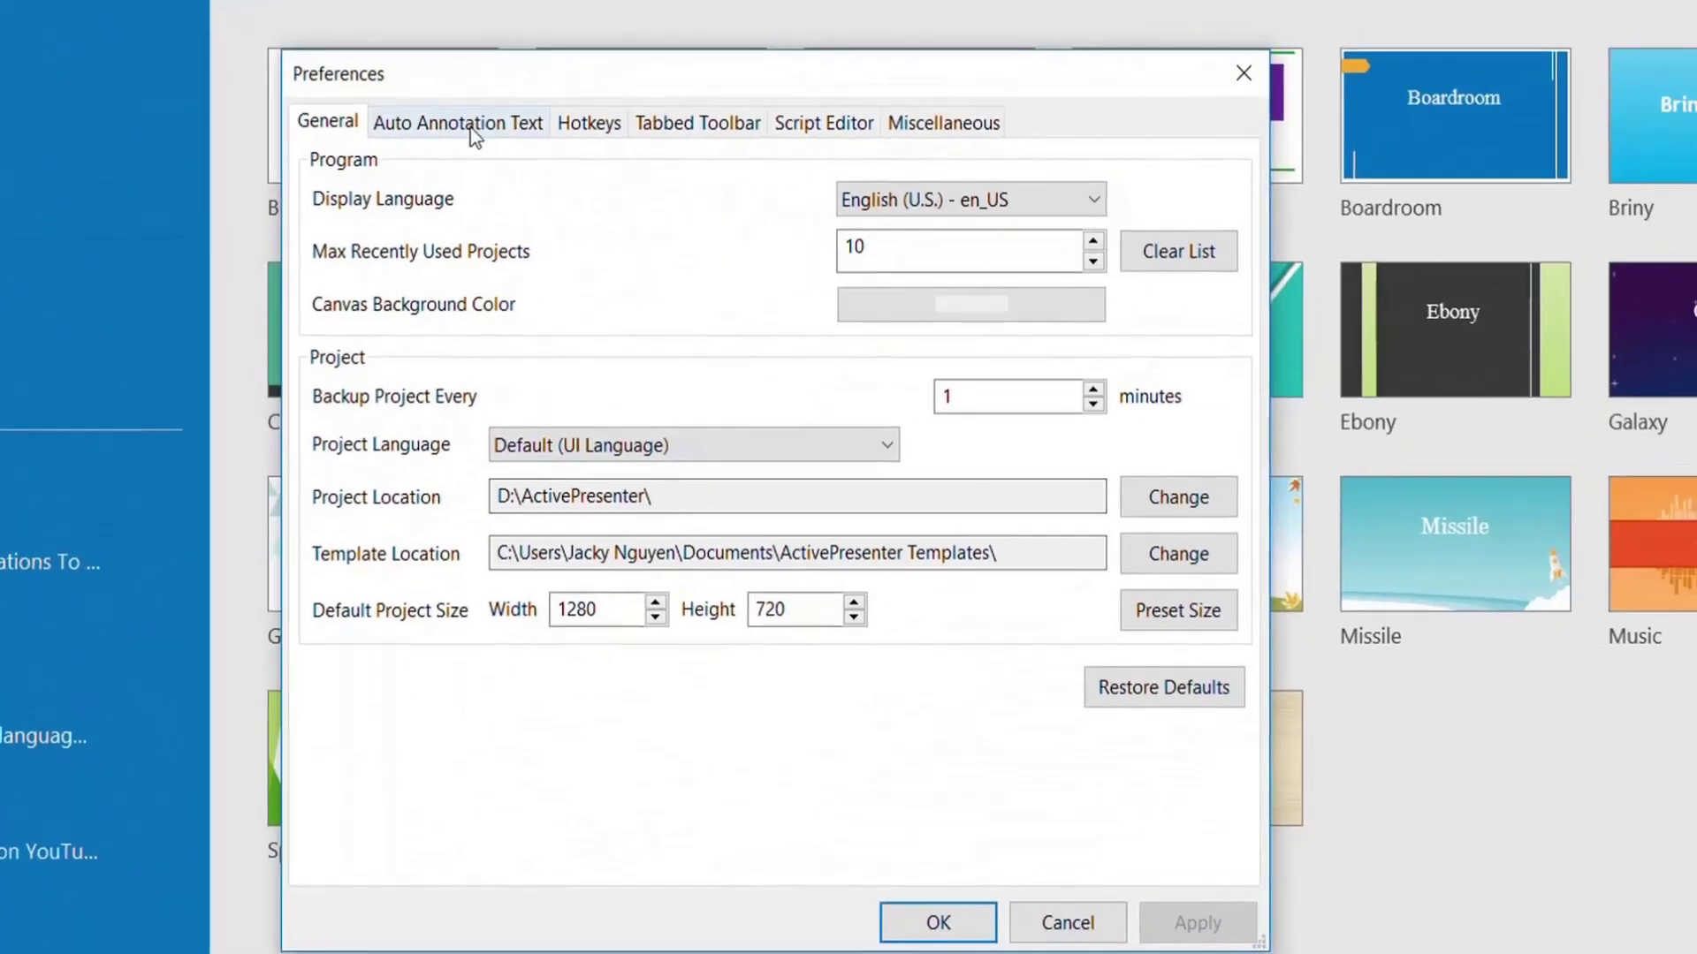
pyautogui.click(477, 128)
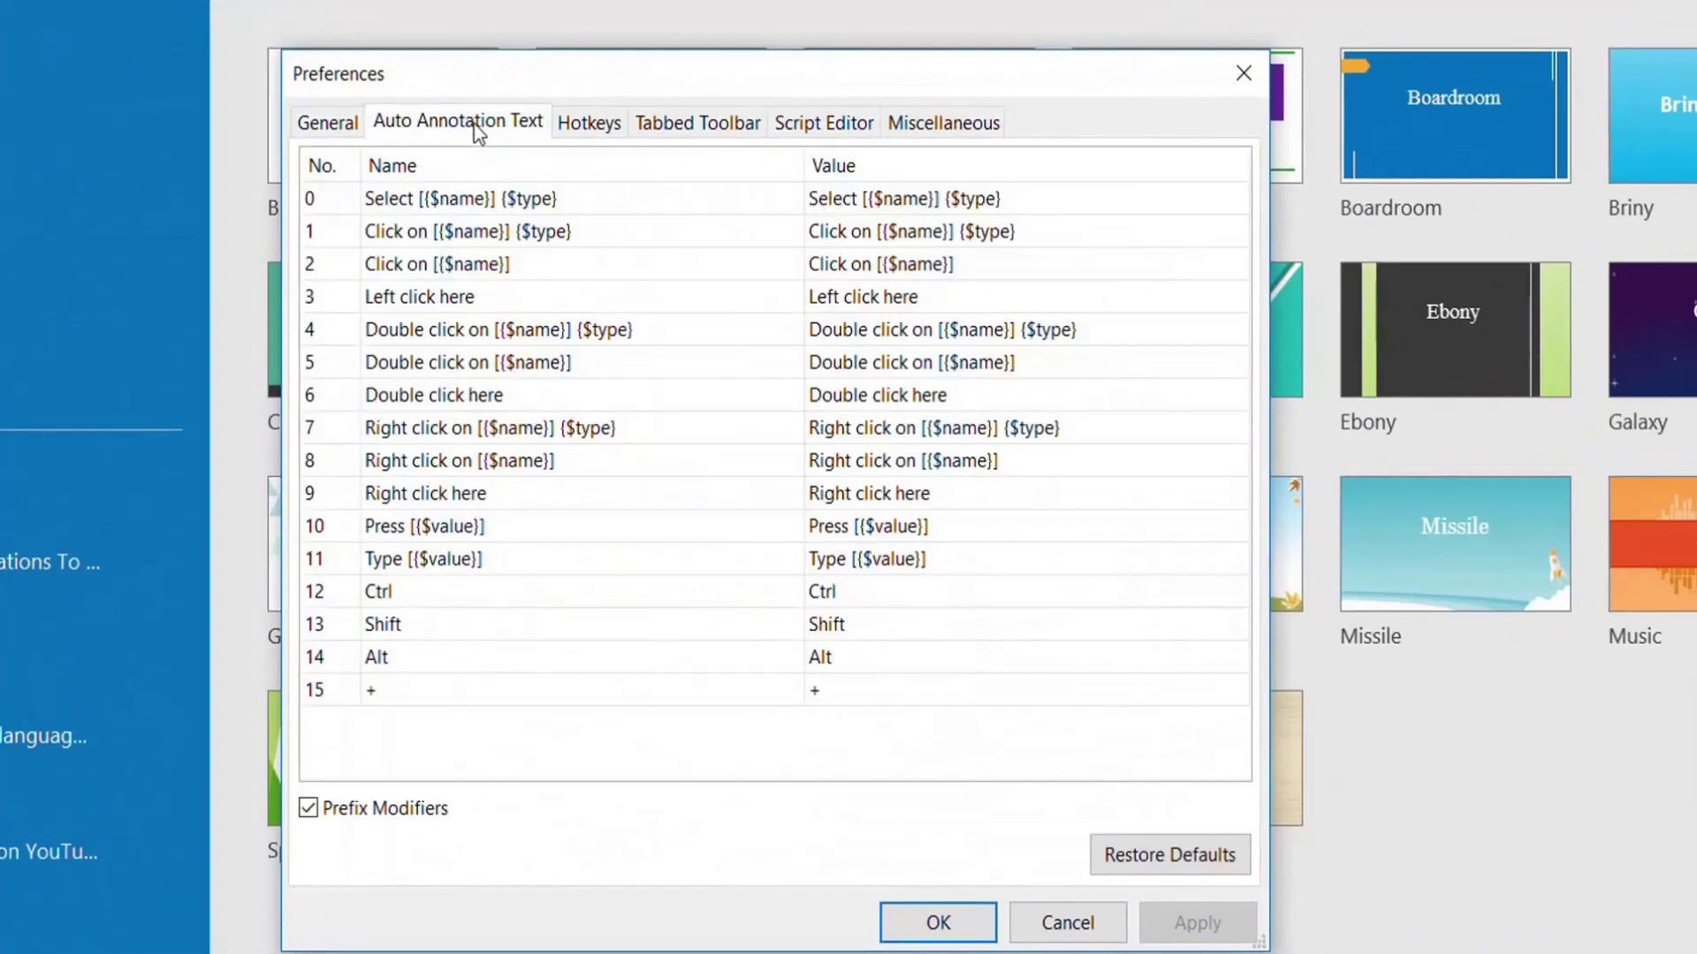
pyautogui.click(581, 125)
pyautogui.click(722, 122)
pyautogui.click(831, 123)
pyautogui.click(945, 121)
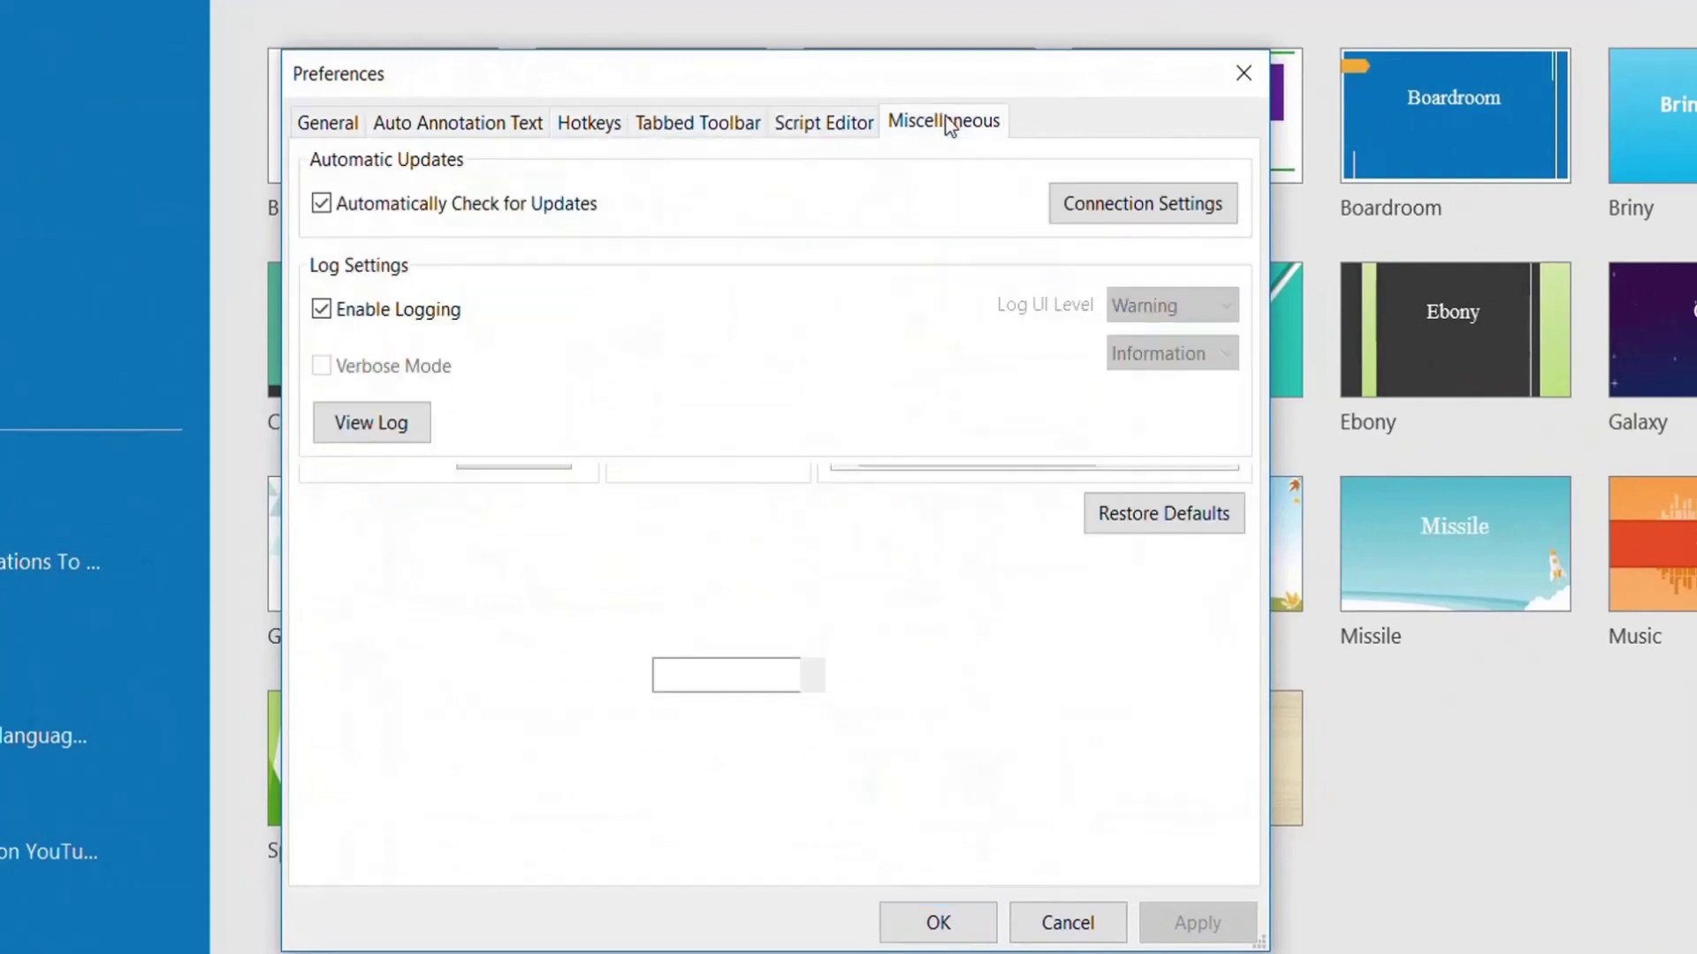
pyautogui.click(324, 126)
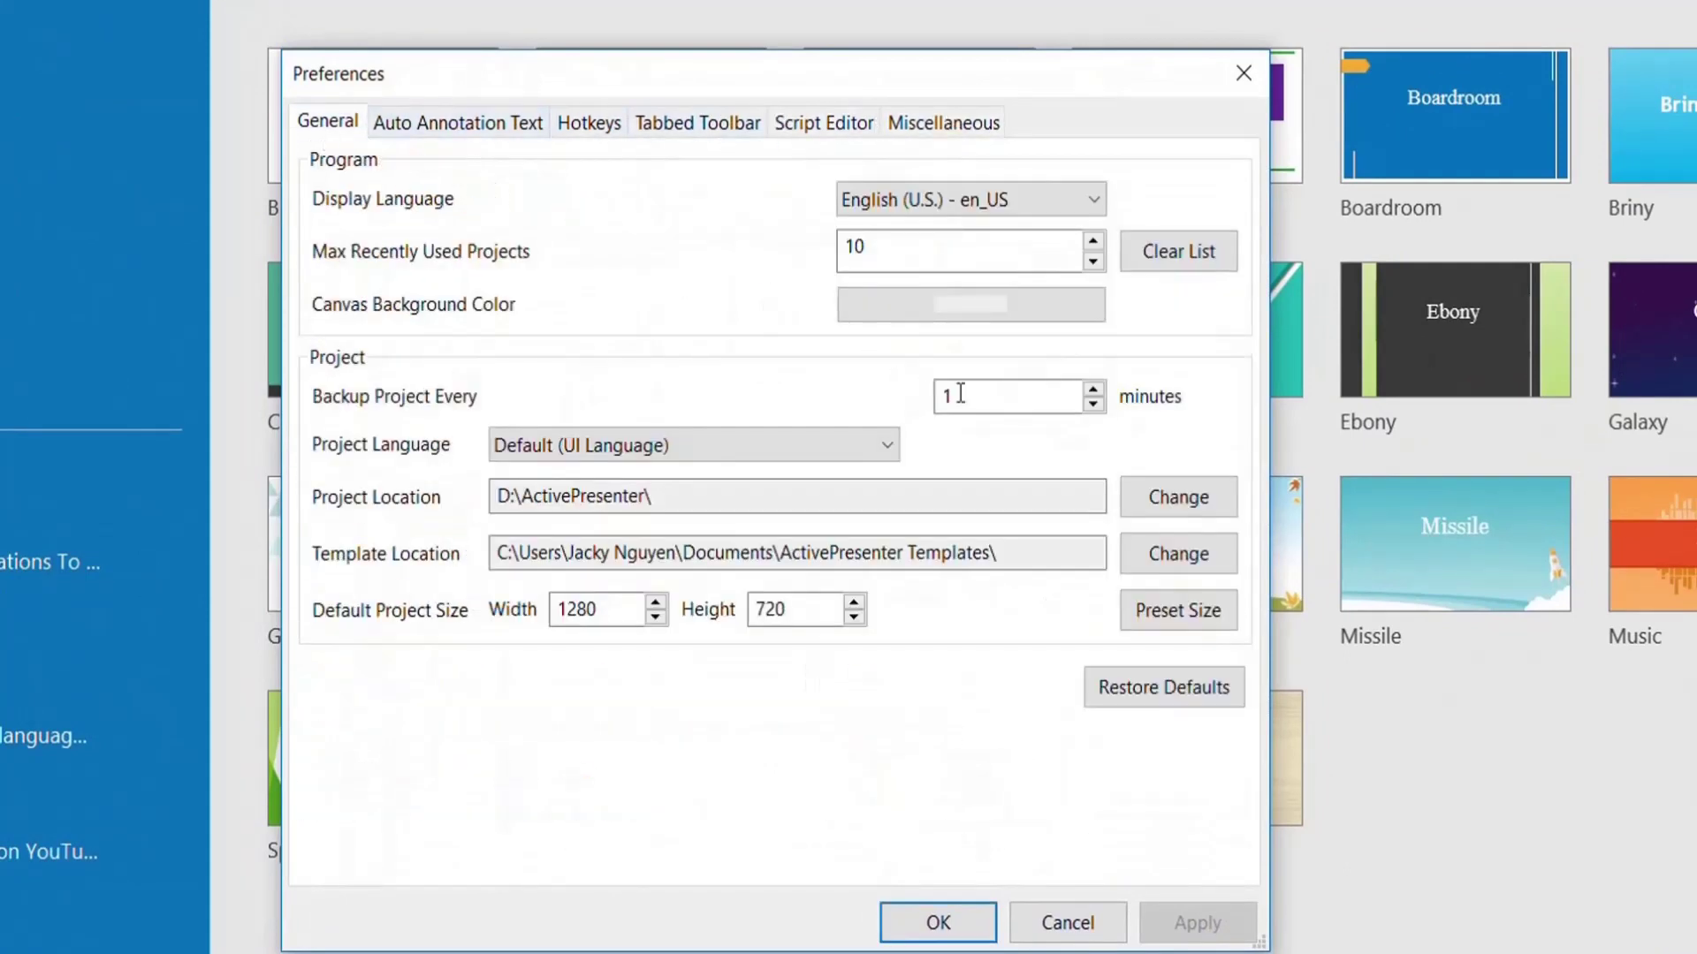
pyautogui.click(963, 395)
pyautogui.moveTo(952, 396); pyautogui.dragTo(937, 398)
pyautogui.write('3')
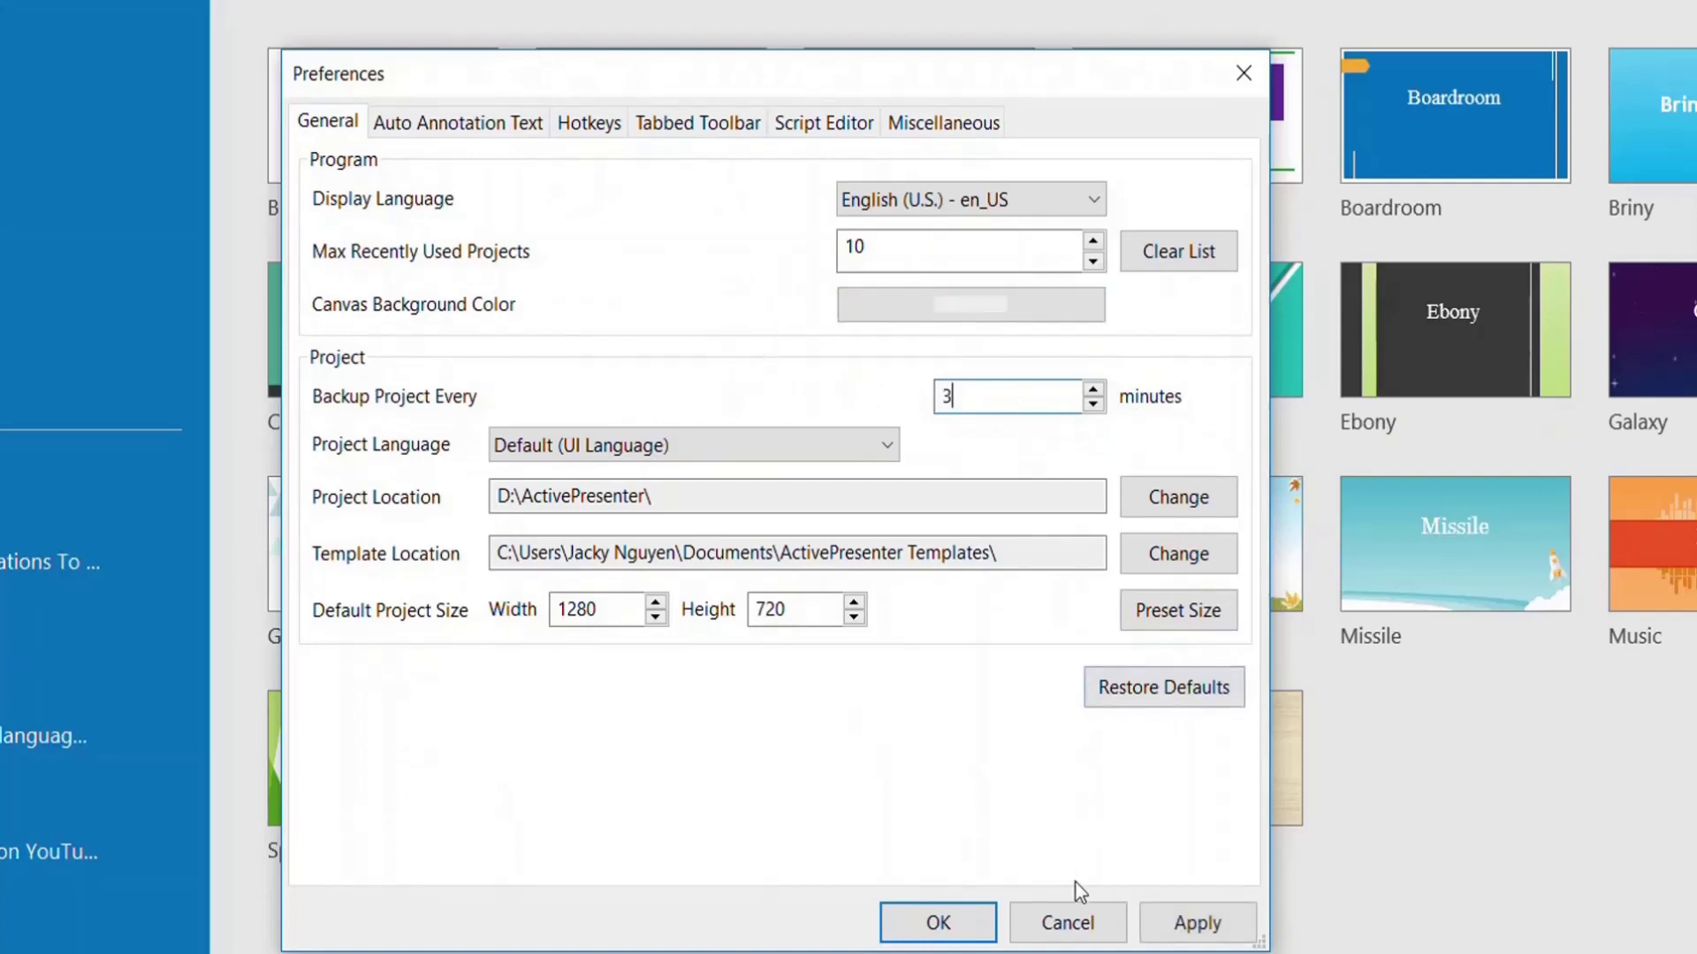
pyautogui.click(1185, 928)
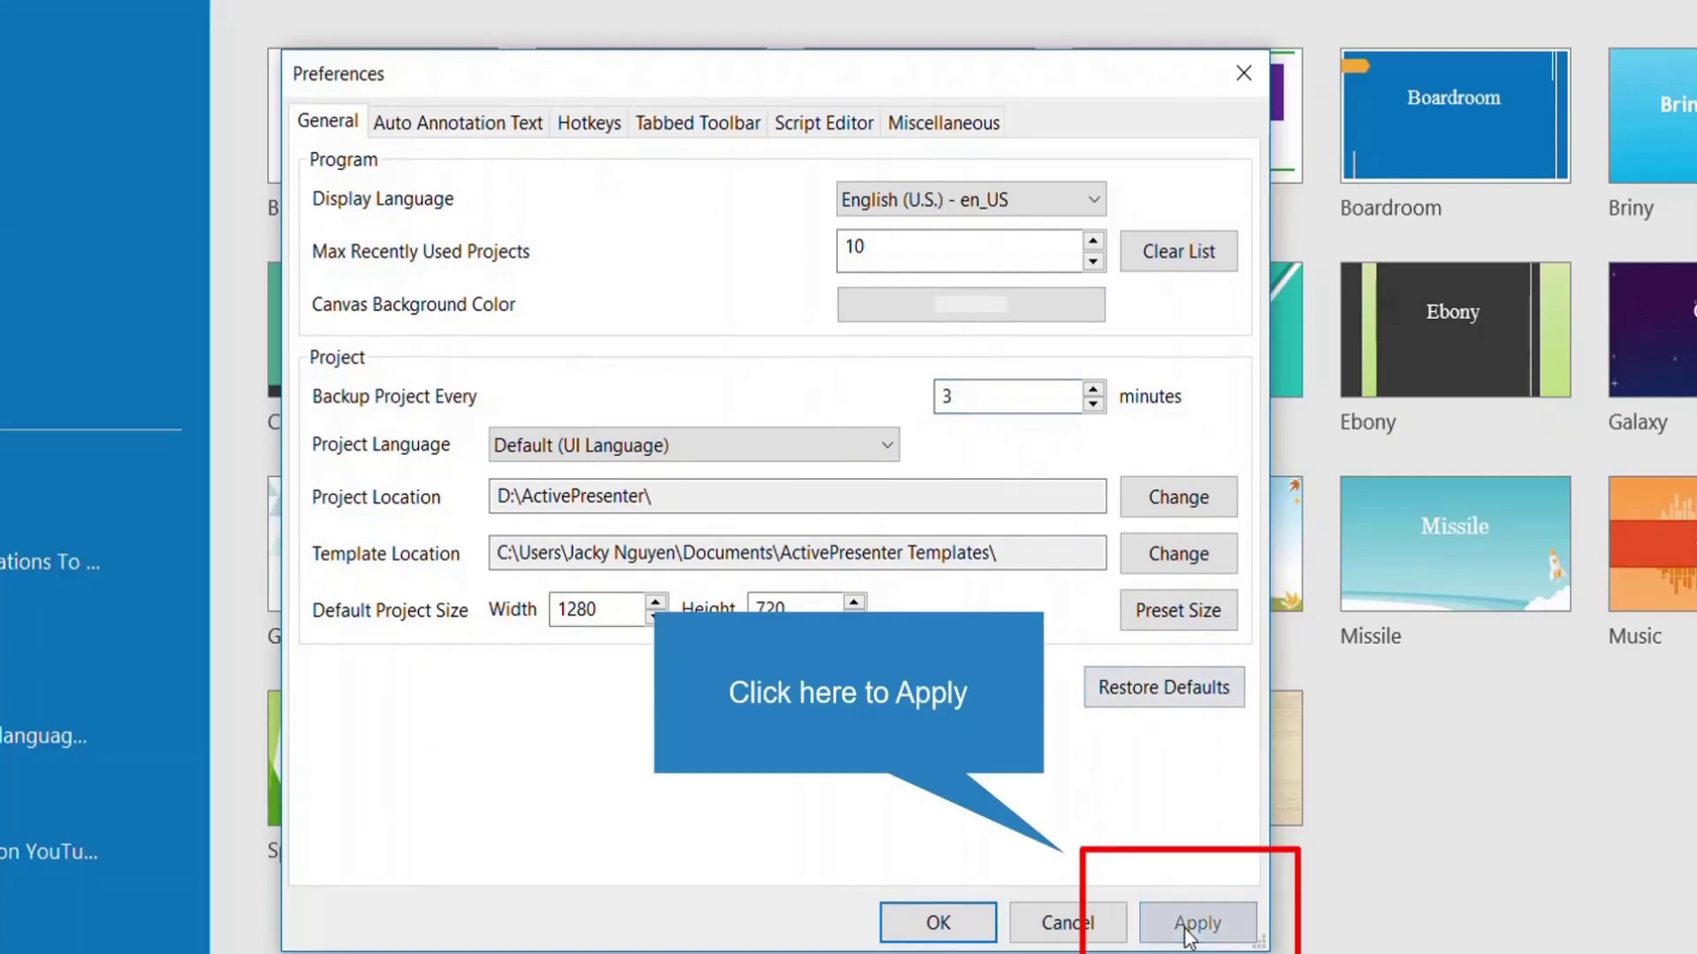
pyautogui.click(938, 925)
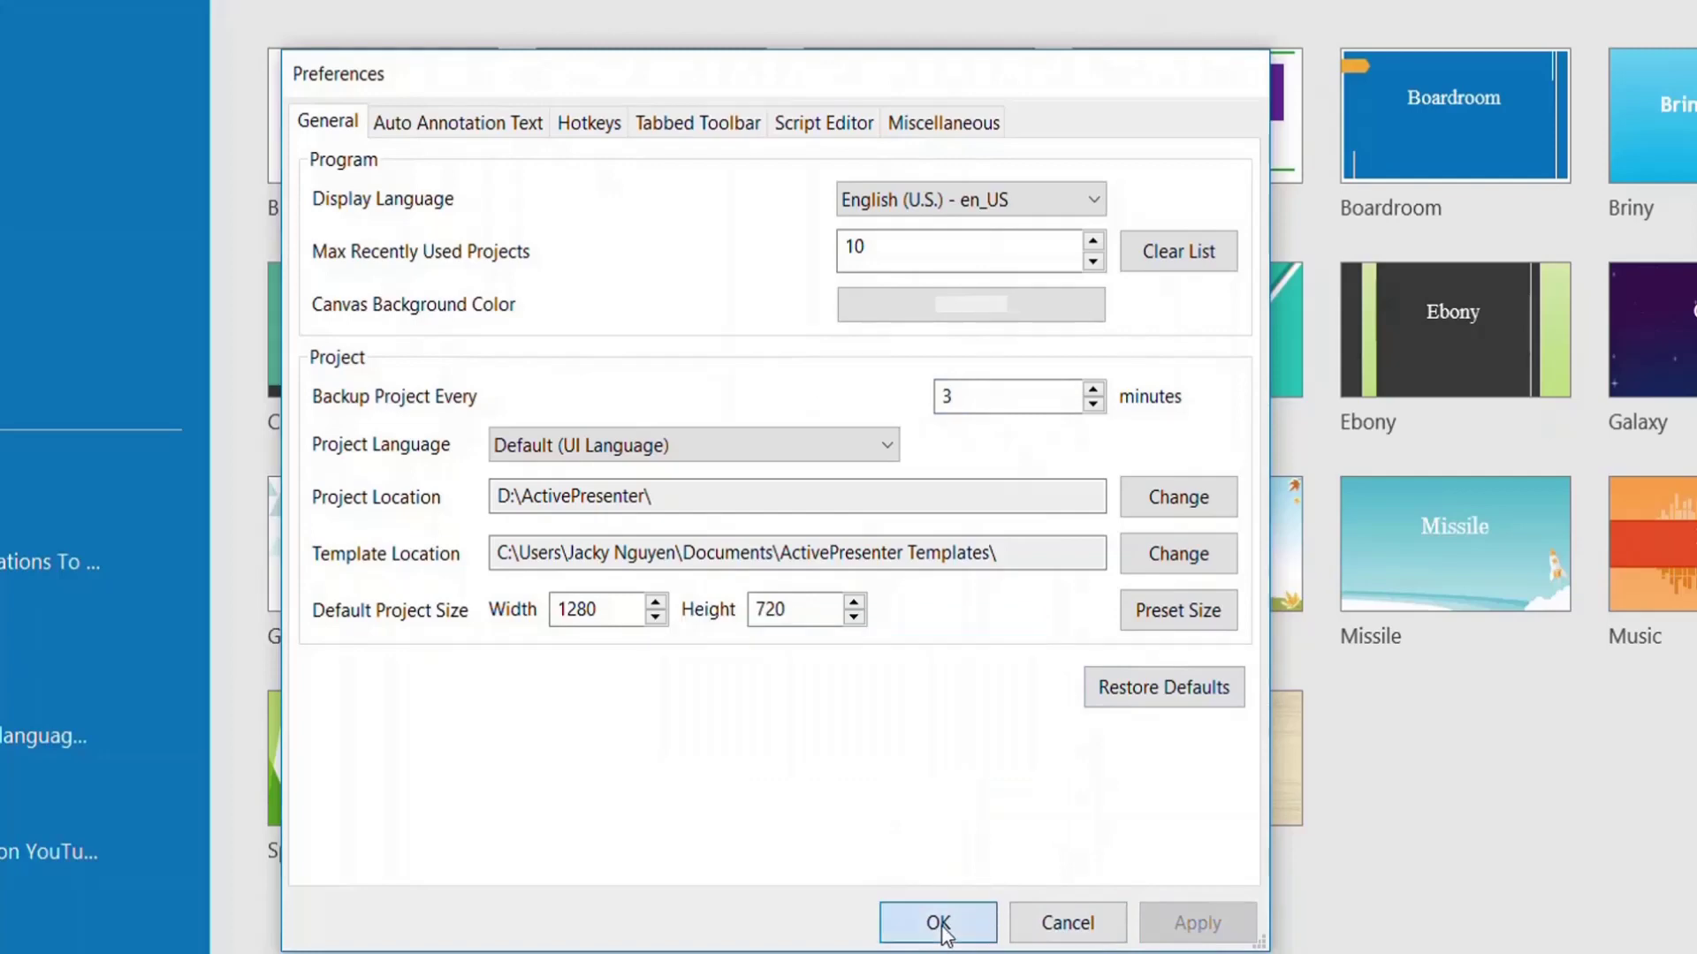